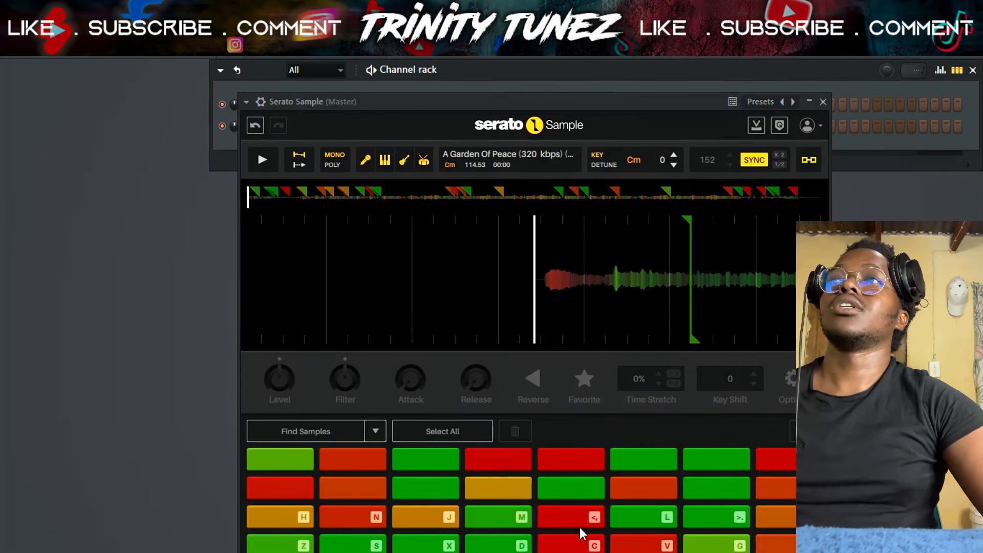
Step: Audition the detected chops of A Garden Of Peace in Serato Sample to find usable melodic parts
drag(584, 102, 591, 78)
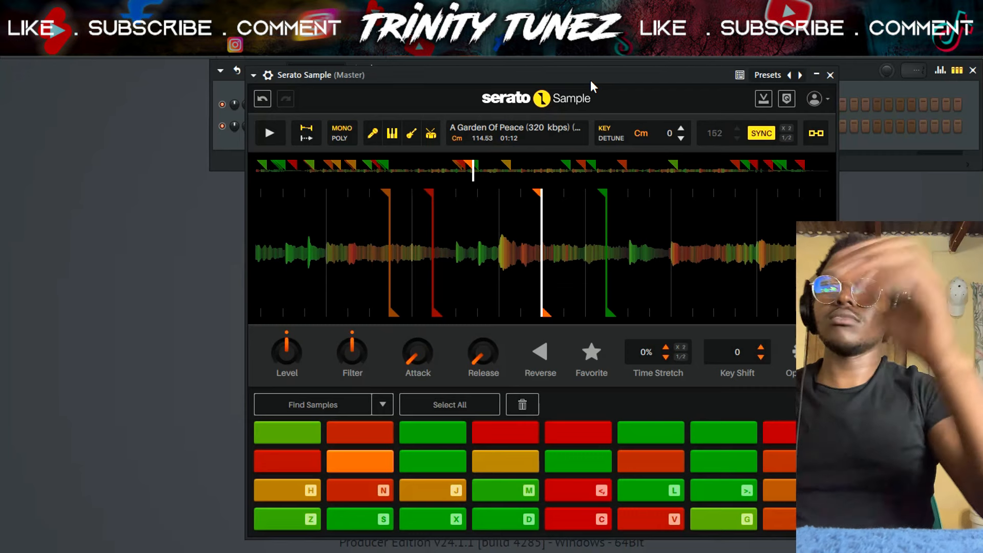
key(u)
key(u)
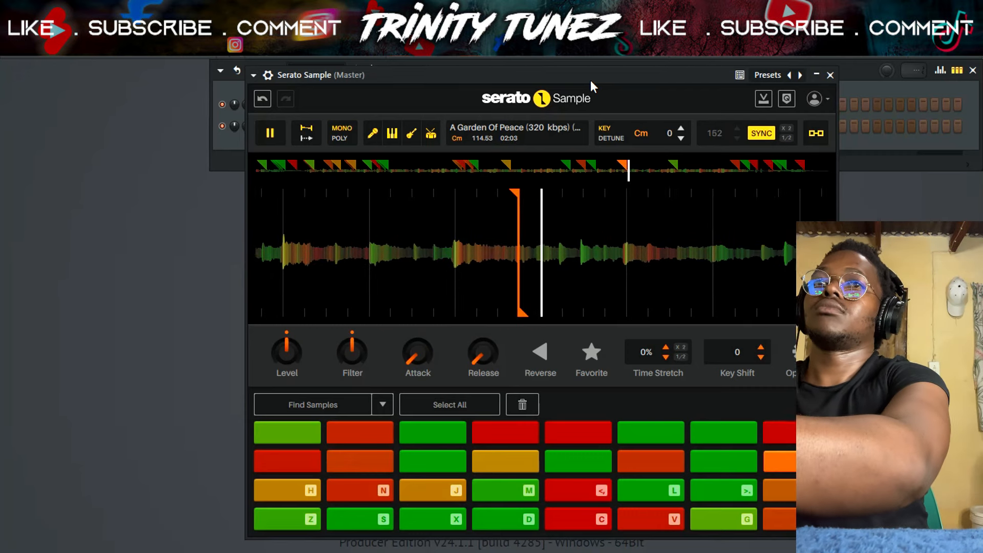
key(y)
key(y)
key(y)
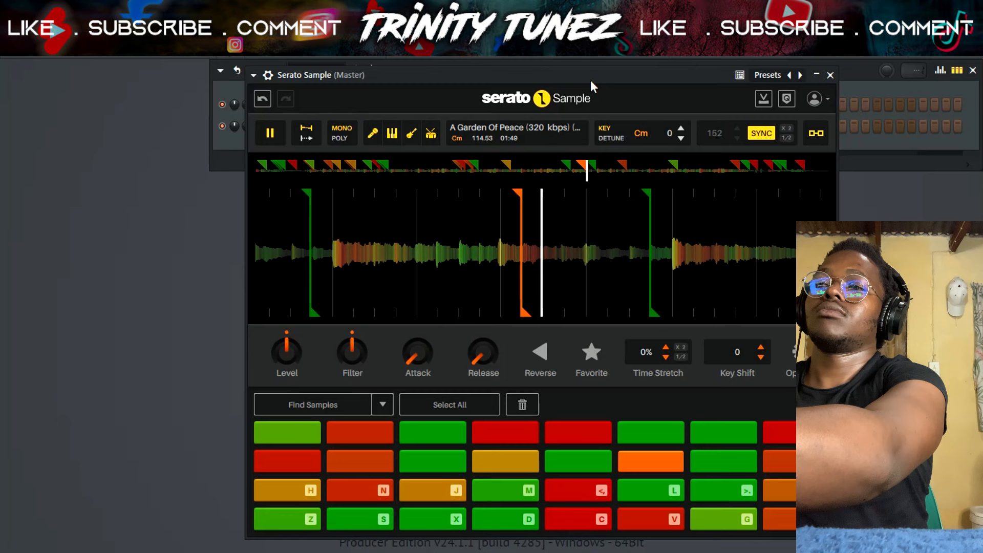
key(t)
key(t)
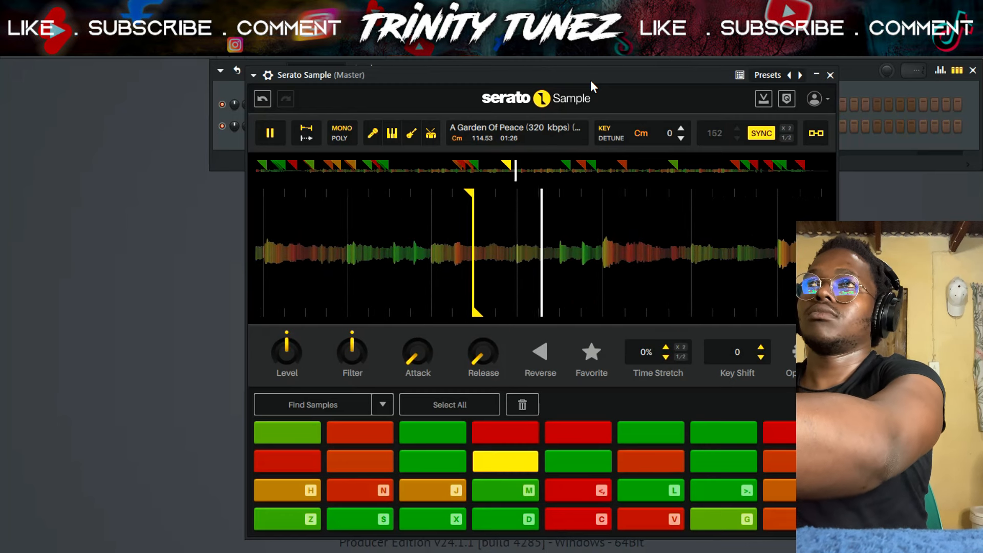
key(r)
key(m)
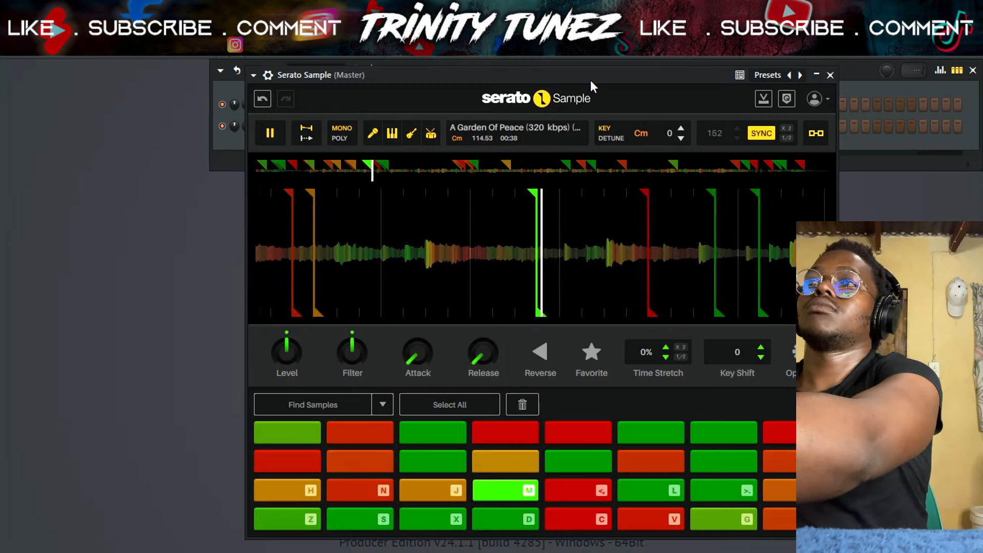
key(r)
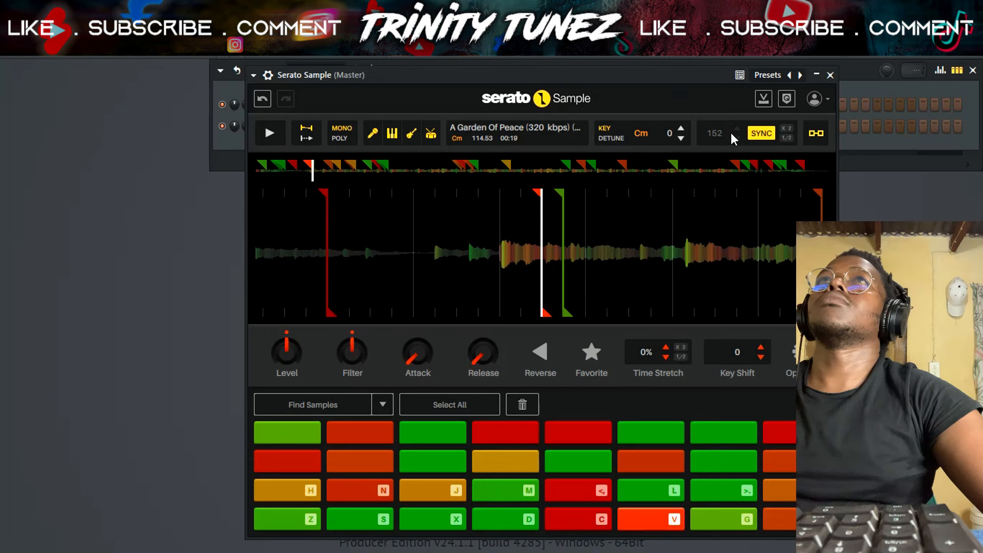
Step: Turn off tempo sync in Serato Sample, audition several chops at the sample's own tempo, and close the plugin window
click(762, 133)
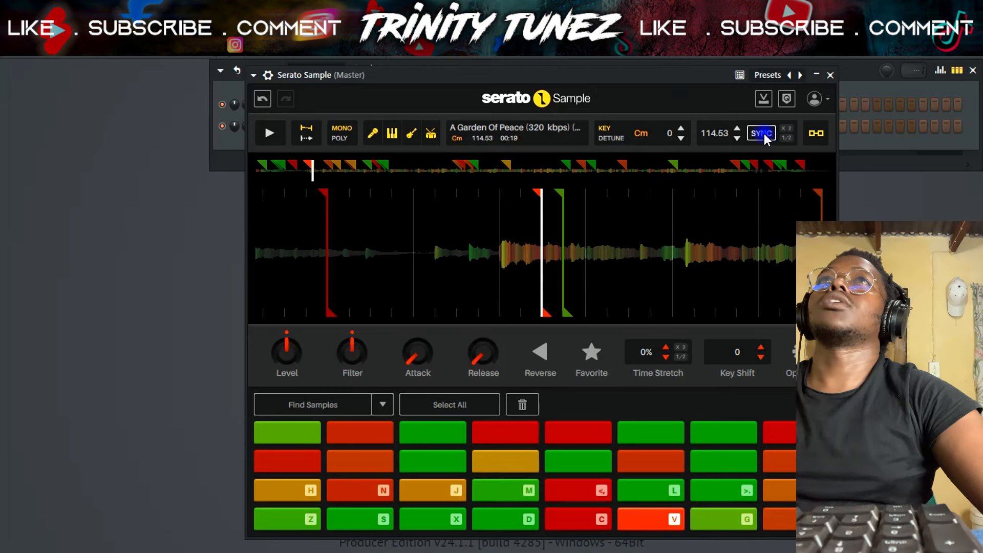
key(b)
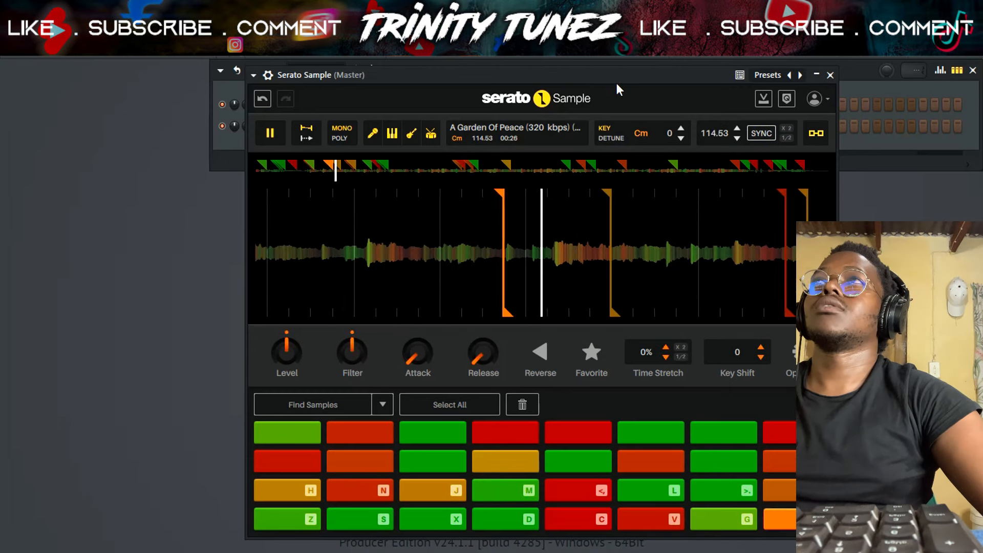
key(v)
key(n)
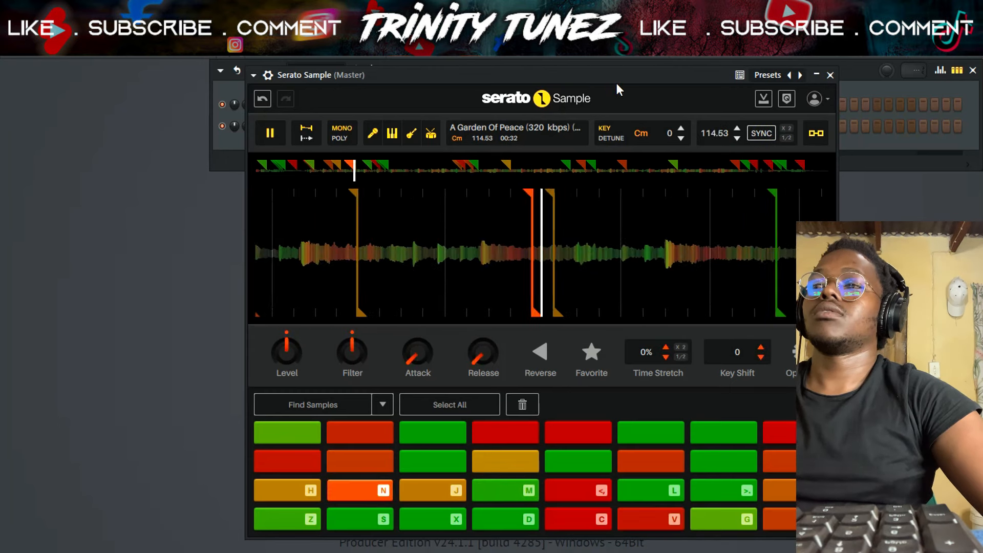
key(x)
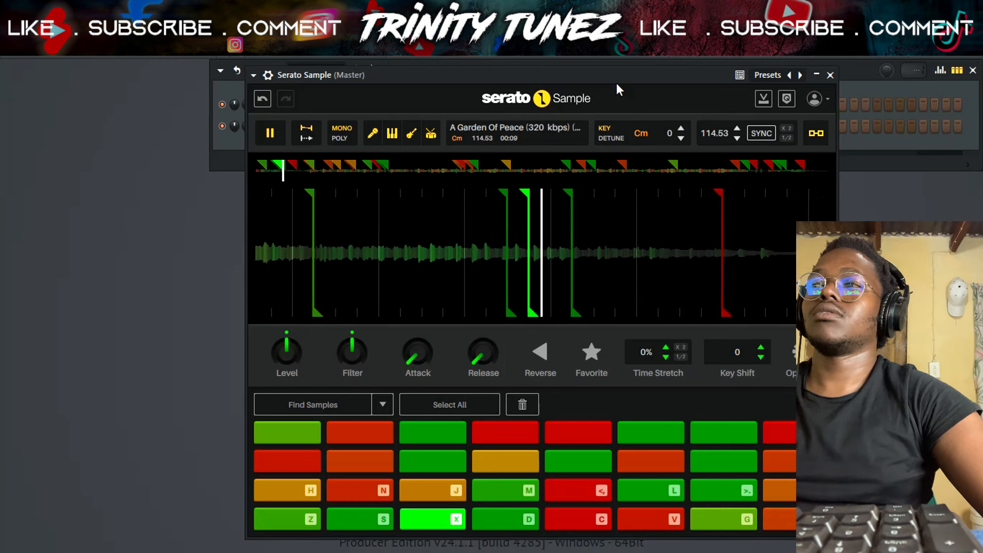
key(z)
key(x)
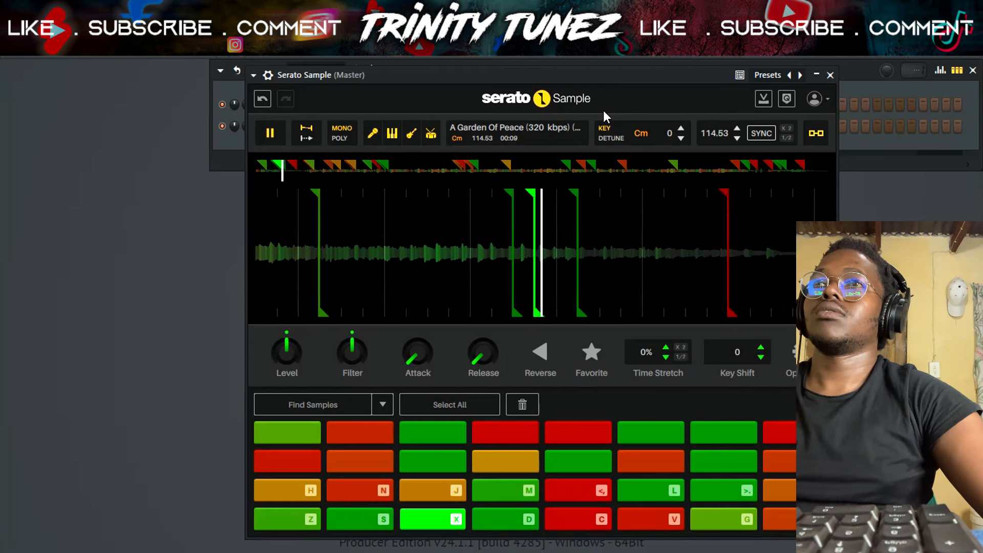
key(z)
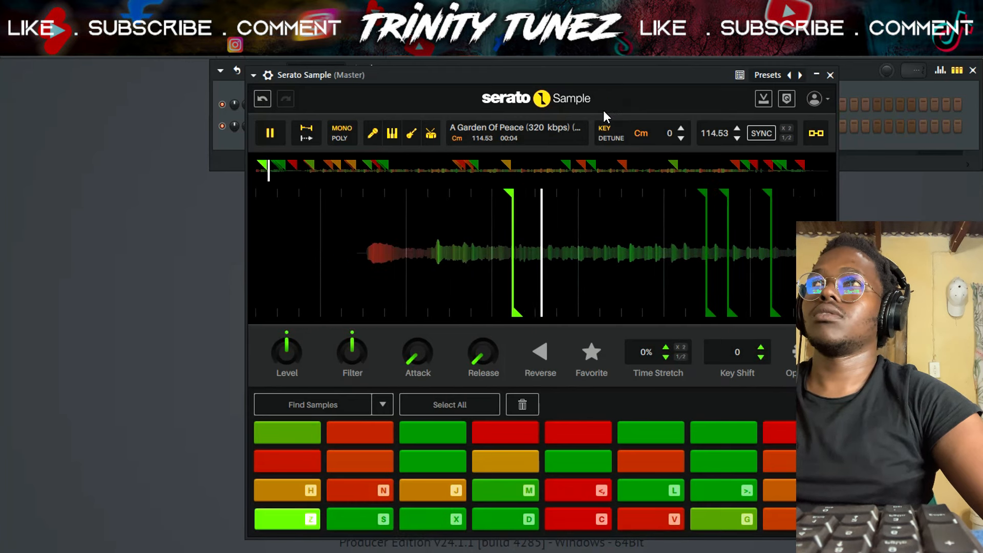
key(x)
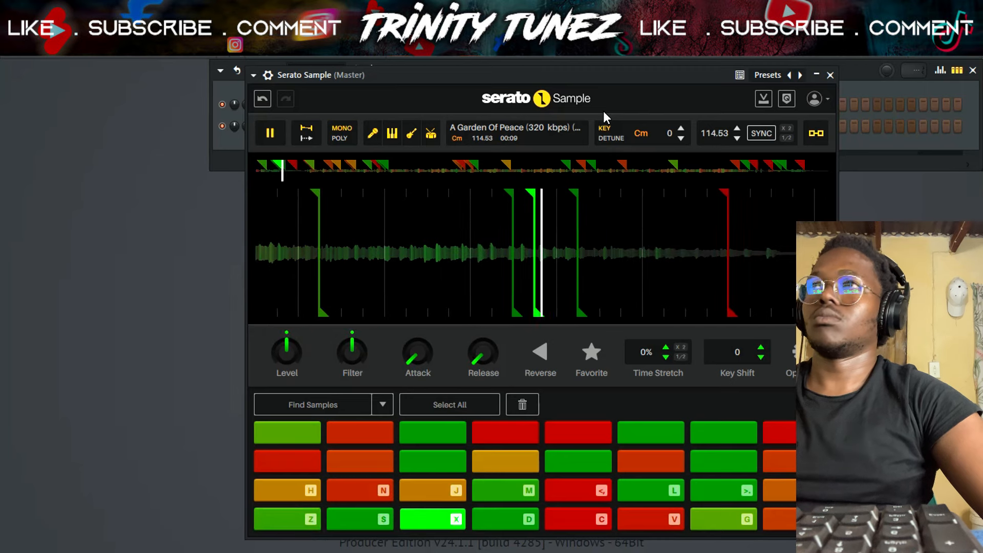
key(space)
key(Escape)
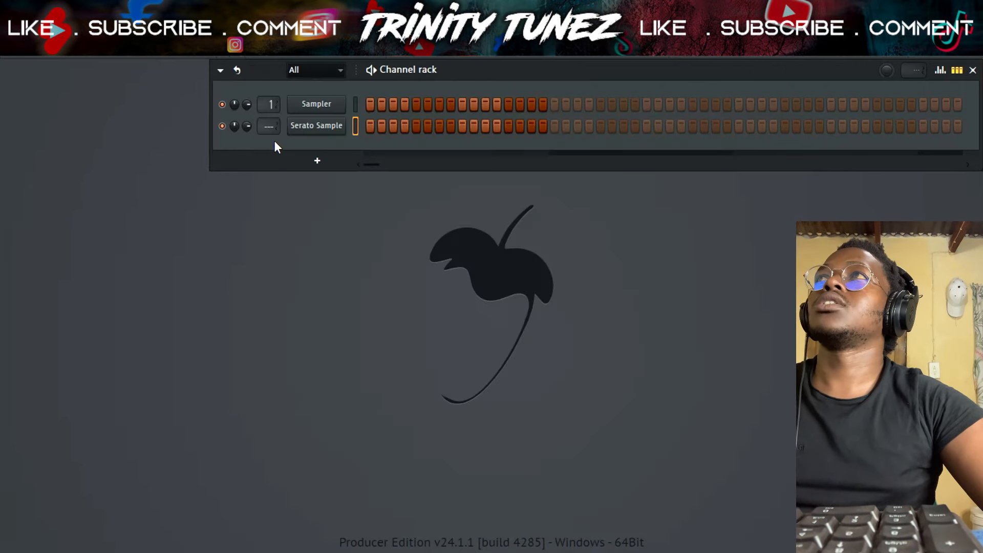
Step: In the Serato Sample piano roll, write one-bar C3 notes in bars 1 and 3 and two half-bar D3 notes in bars 2 and 4
right_click(320, 128)
click(371, 123)
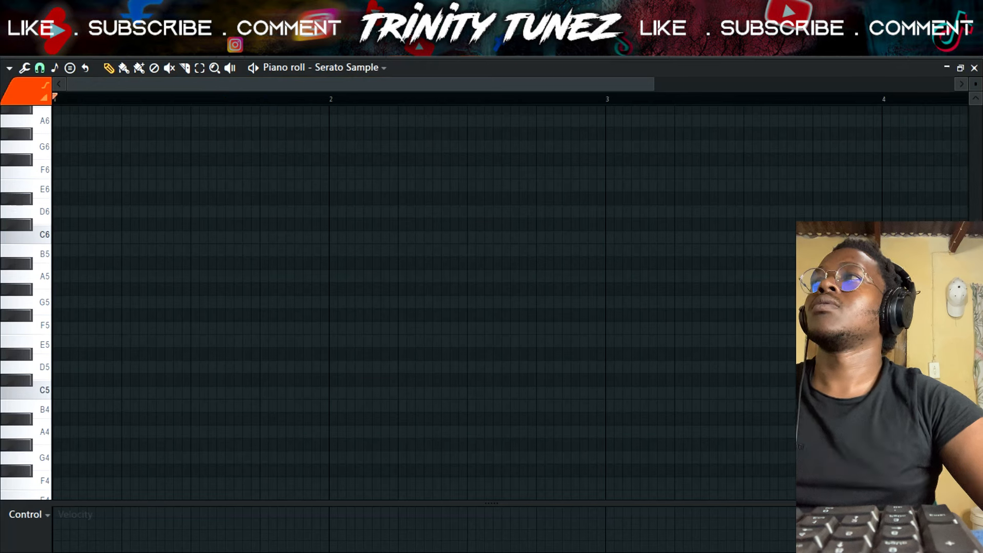
mouse_move(63, 210)
mouse_down()
mouse_move(44, 239)
mouse_move(332, 237)
mouse_up()
key(space)
scroll(51, 236, down, 6)
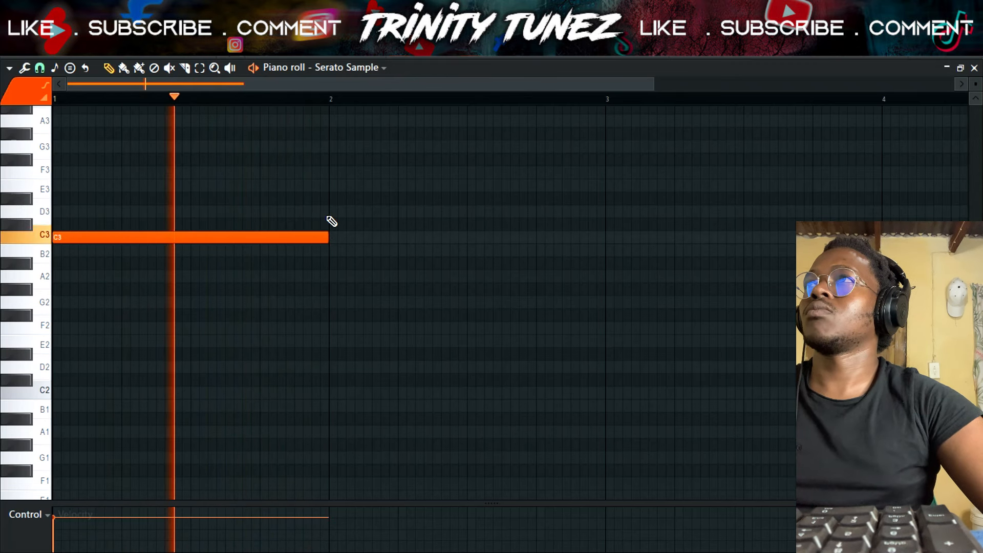
click(332, 222)
drag(607, 220, 461, 205)
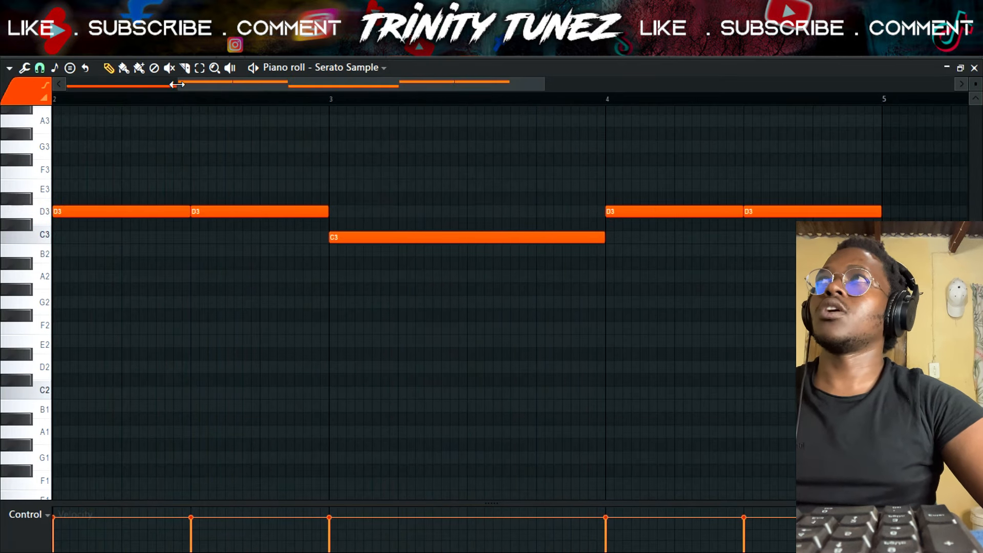
Step: Play back the four-bar chop pattern from the start and close the piano roll
drag(176, 84, 153, 84)
key(space)
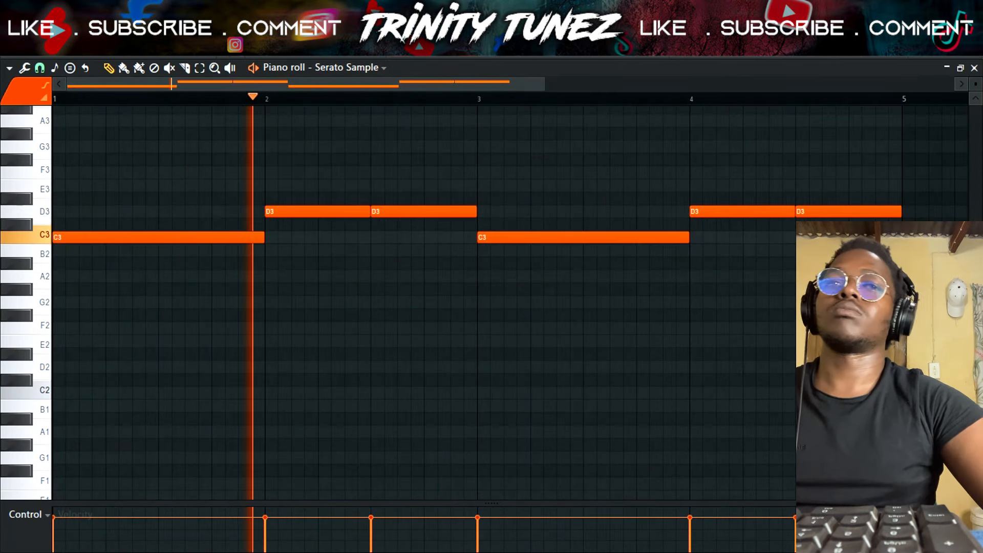
key(space)
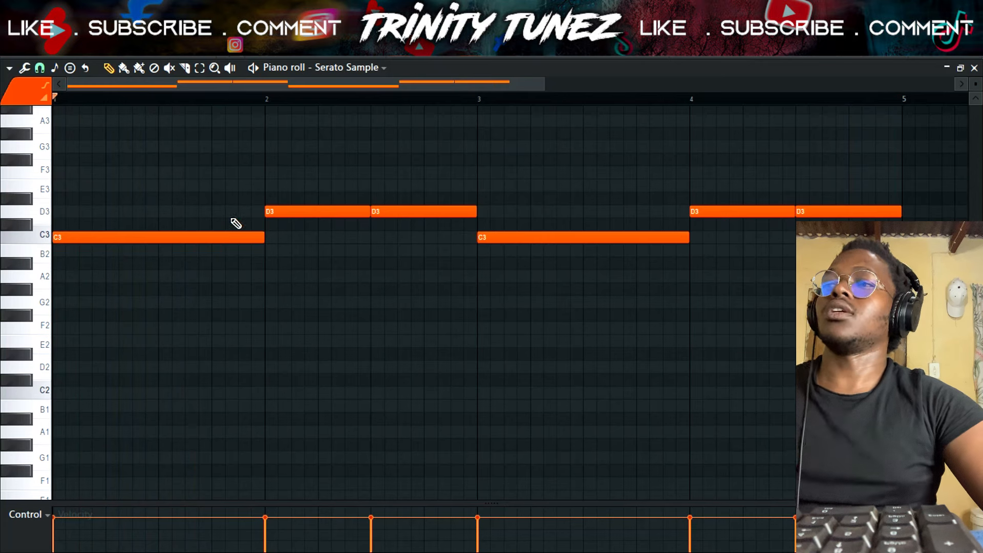
click(971, 68)
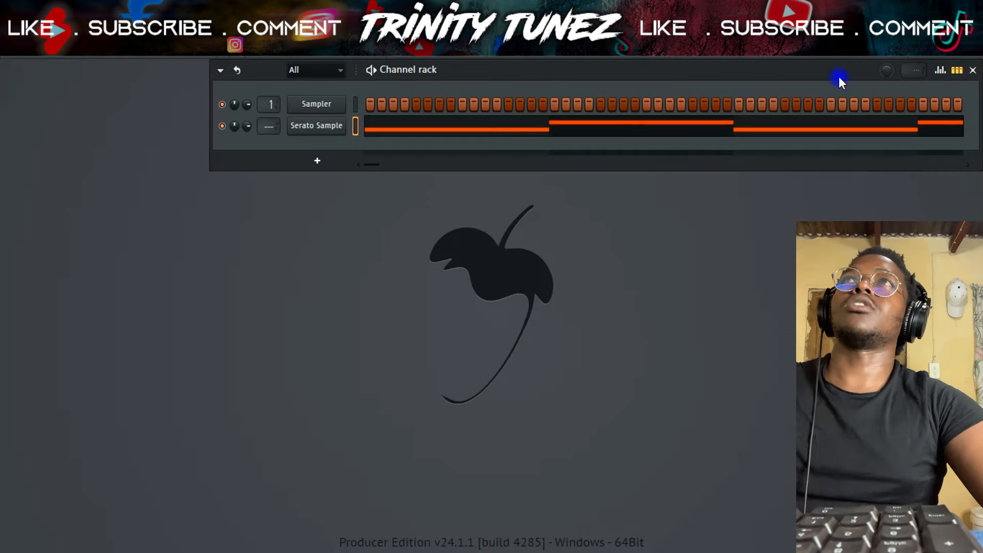
Step: For Serato Sample #2, write one-bar D#5 notes in bars 1 and 3 and two half-bar A#4 notes in bars 2 and 4
key(space)
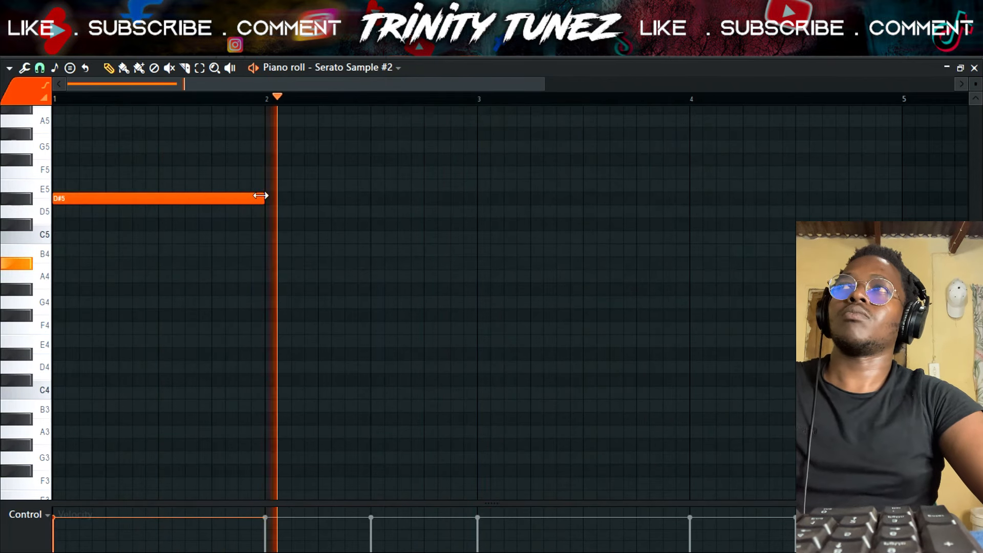
click(268, 277)
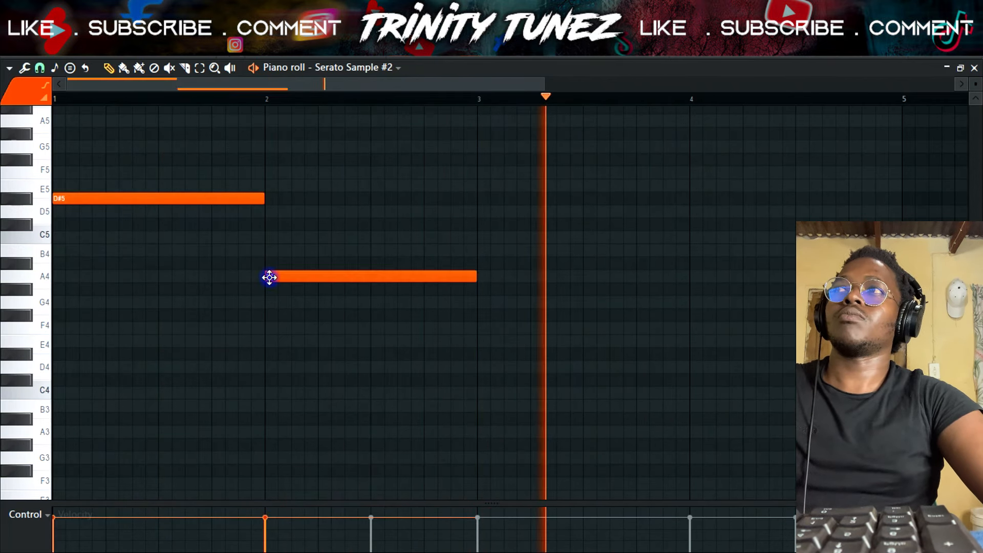
drag(472, 280, 318, 286)
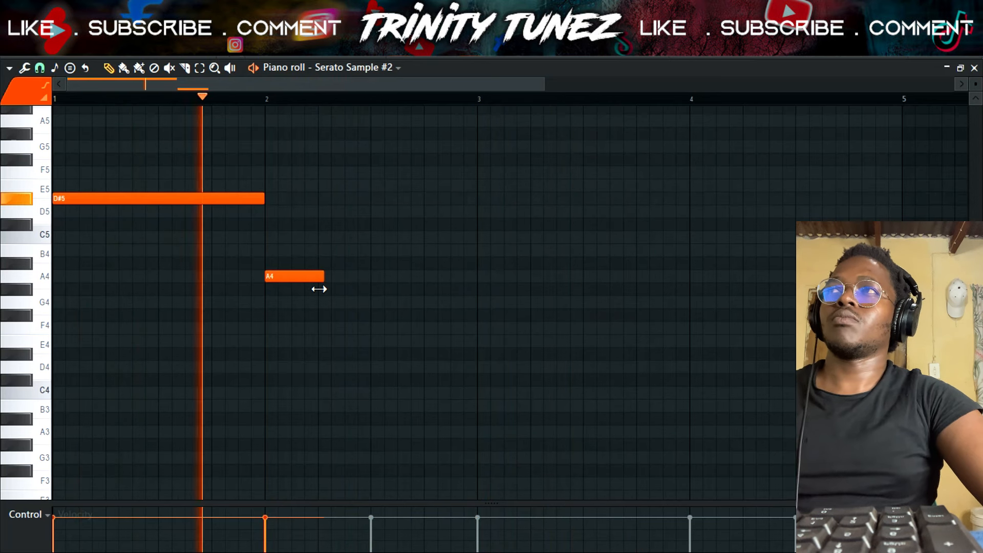
key(space)
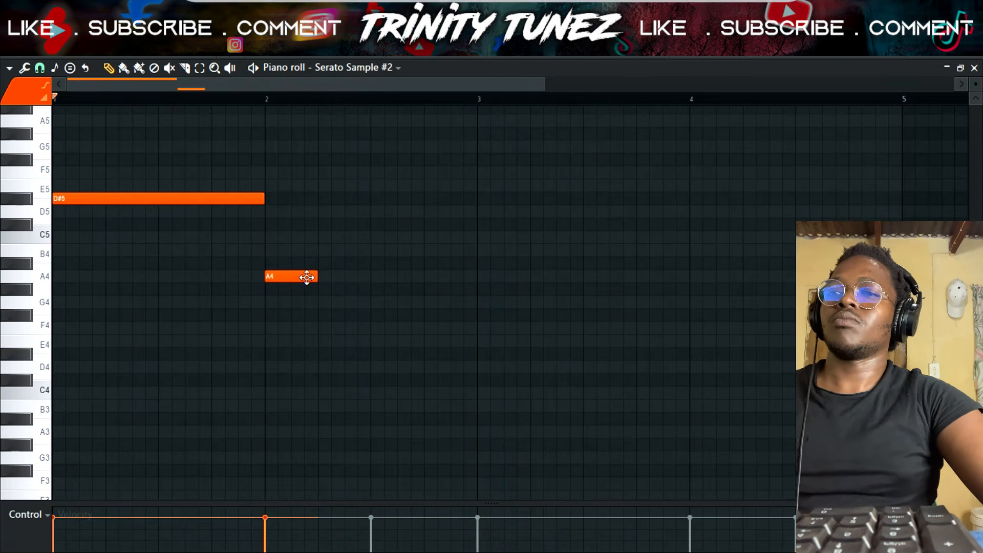
key(j)
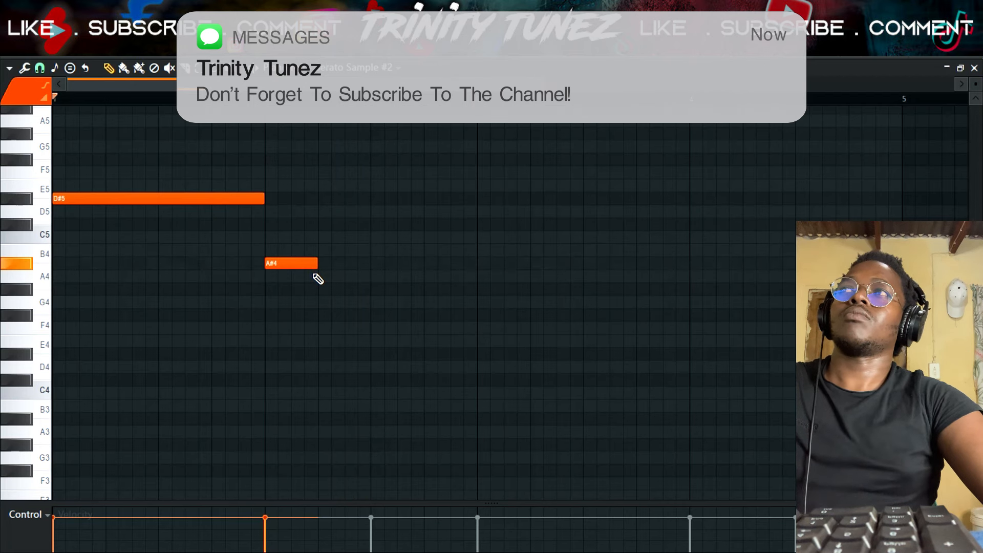
key(space)
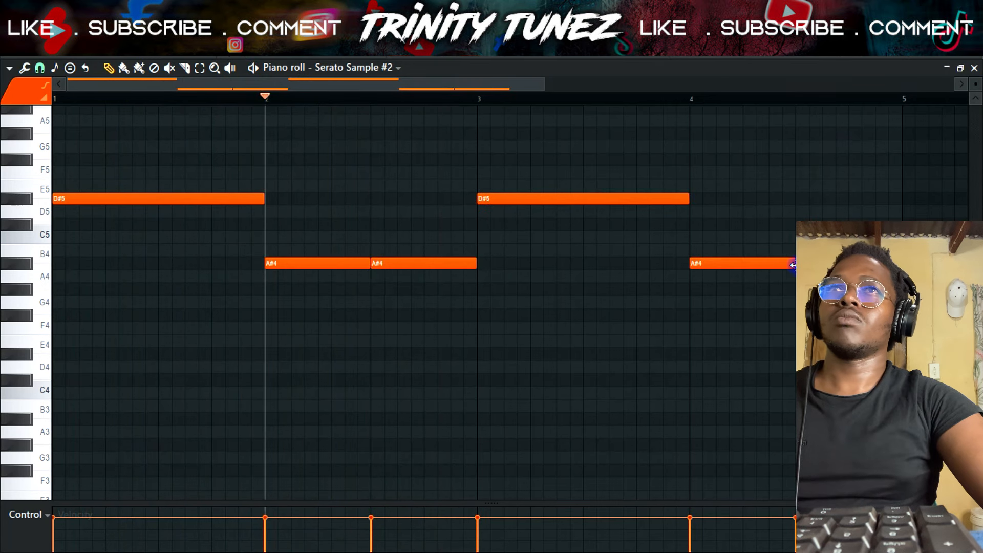
Step: Lower the last half-bar note of the Serato Sample #2 pattern to F#4 and play the pattern back
drag(825, 214, 825, 315)
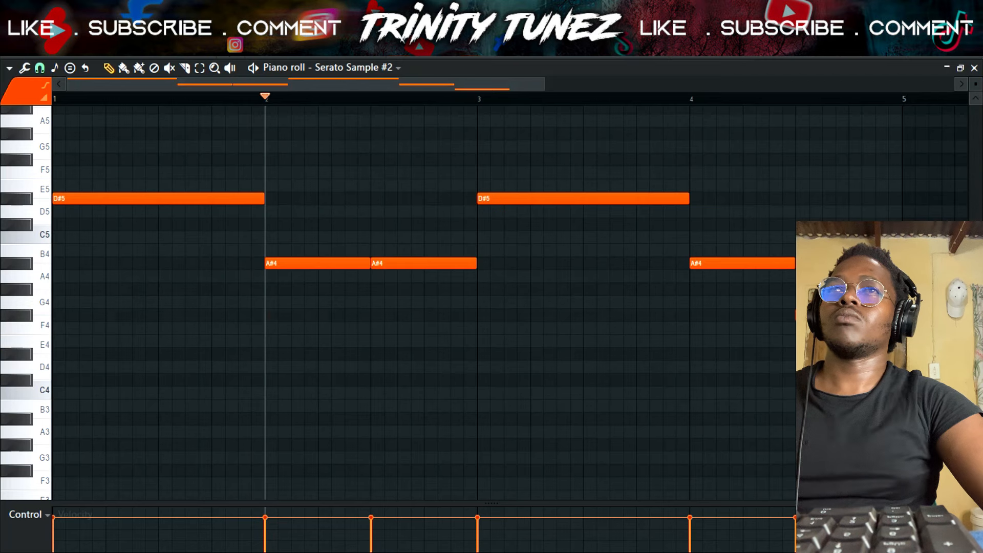
key(space)
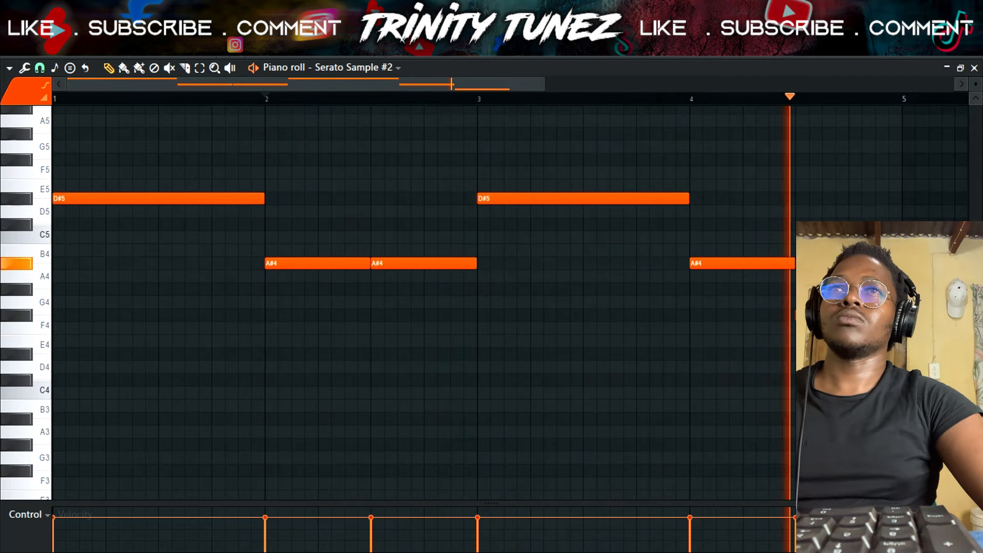
key(space)
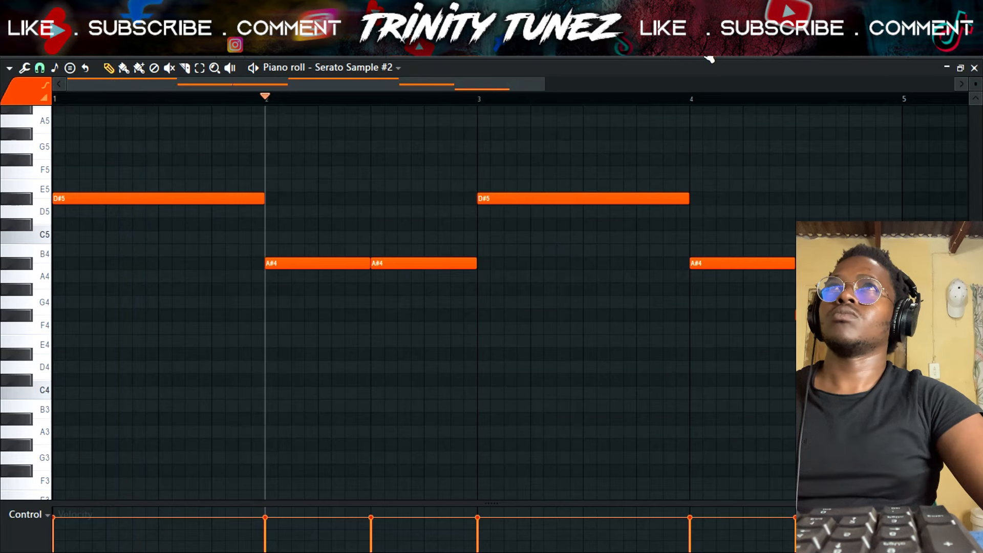
Step: In the playlist, split Pattern 1 by channel and render both resulting Serato Sample patterns as audio clips
key(F5)
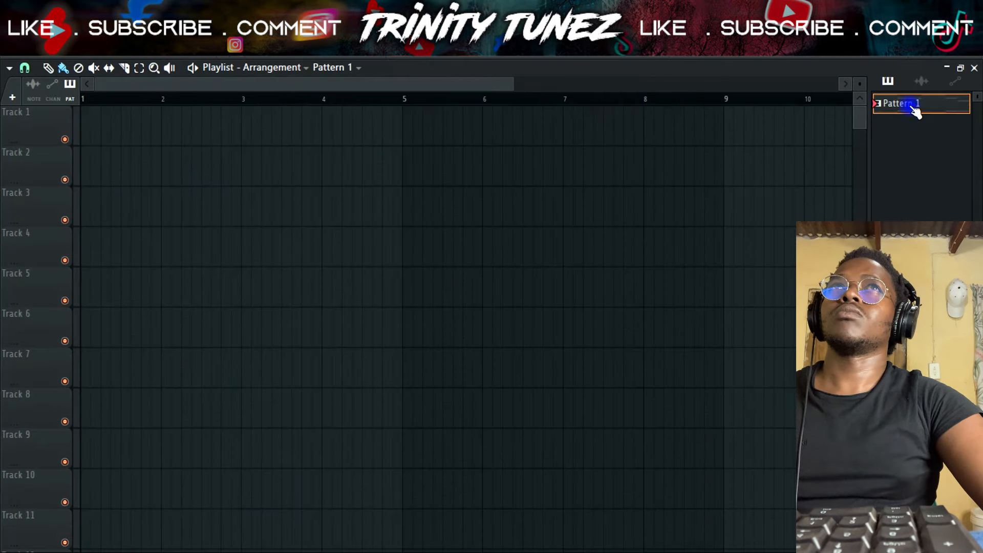
right_click(915, 112)
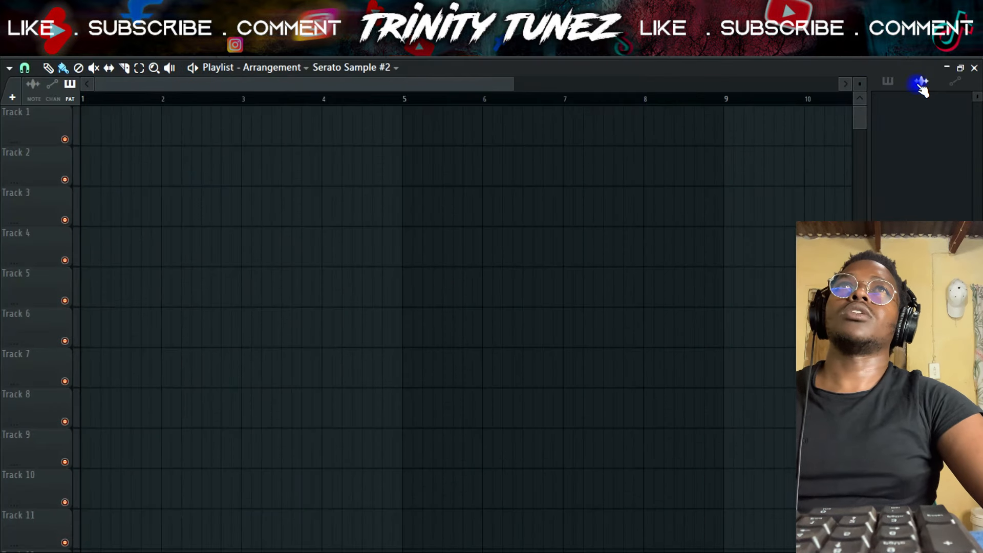
click(890, 84)
right_click(927, 127)
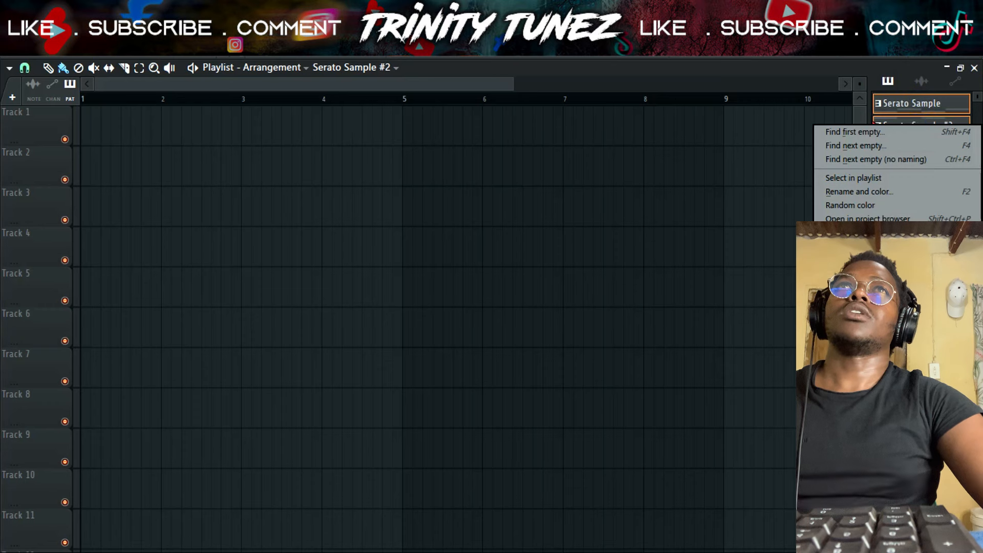
click(865, 378)
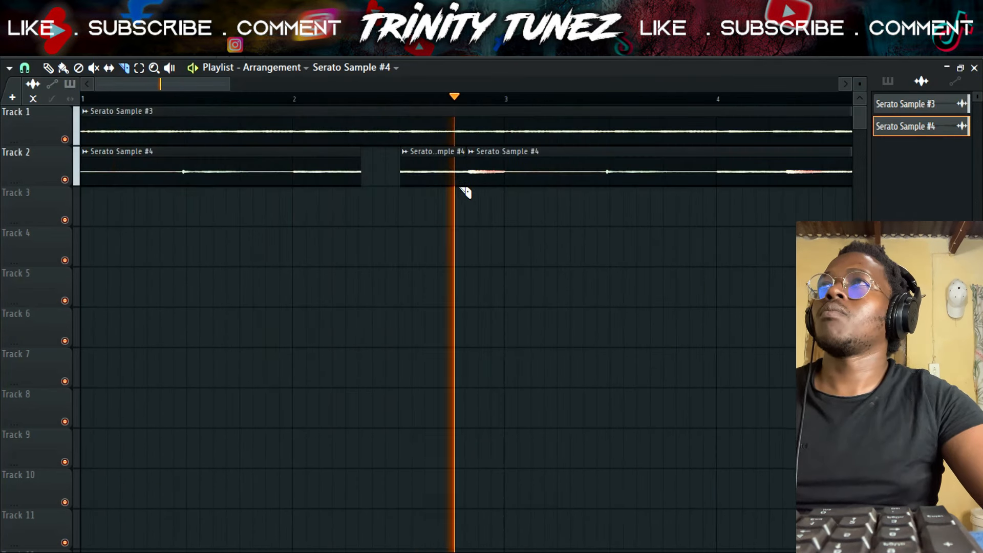
Step: Undo the last two cuts on Track 2, slice the Serato Sample #4 clip again midway through bar 2, and play the arrangement
key(ctrl+alt+z)
key(ctrl+alt+z)
drag(399, 187, 399, 155)
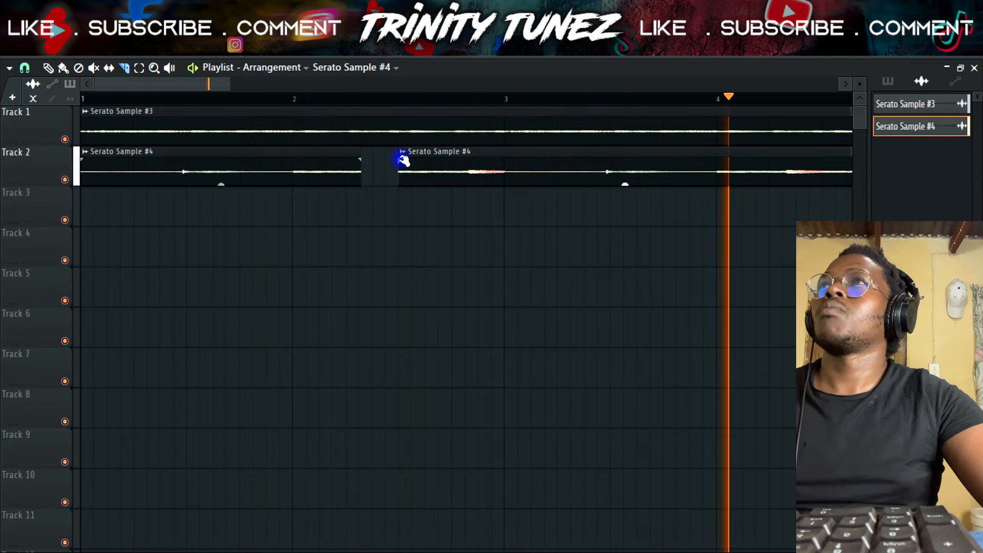
key(space)
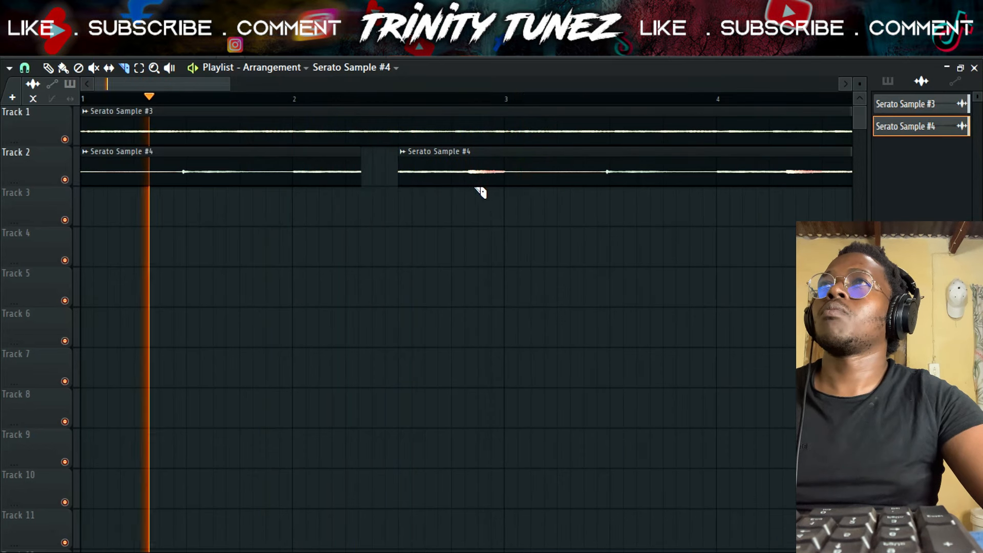
Step: Slice the Serato Sample #4 clip on Track 2, removing sections late in bar 2, early in bar 3 and midway through bar 4
mouse_move(466, 179)
mouse_down()
mouse_move(467, 157)
mouse_move(508, 161)
mouse_up()
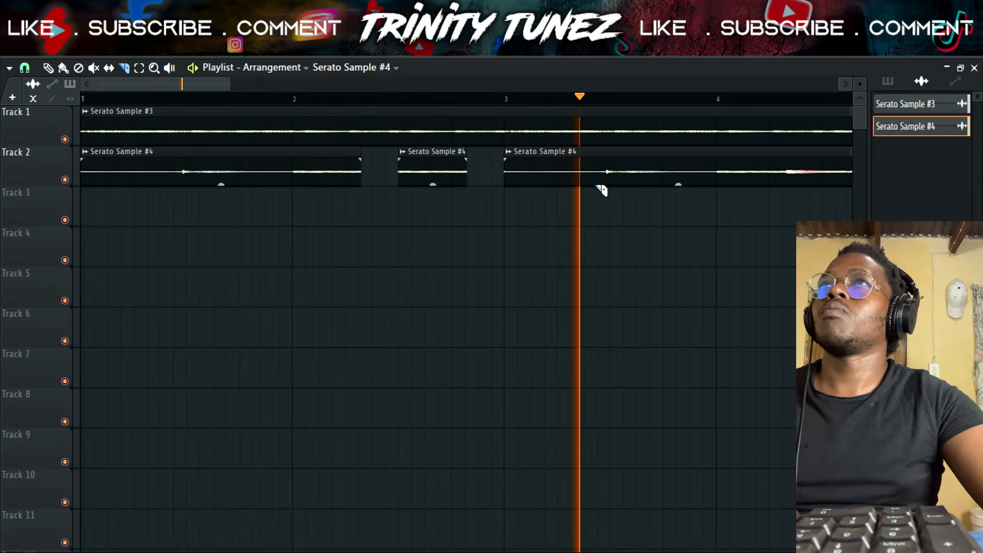
drag(602, 191, 597, 159)
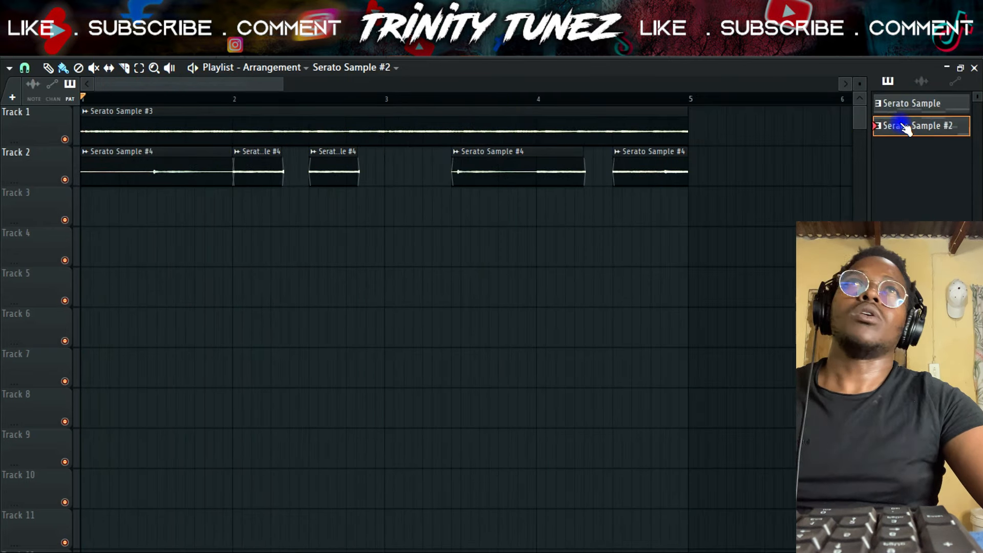
Step: Create Pattern 3, place it at bar 1 on Track 3, and add an FL Keys channel for it
key(F4)
click(356, 230)
drag(355, 231, 116, 205)
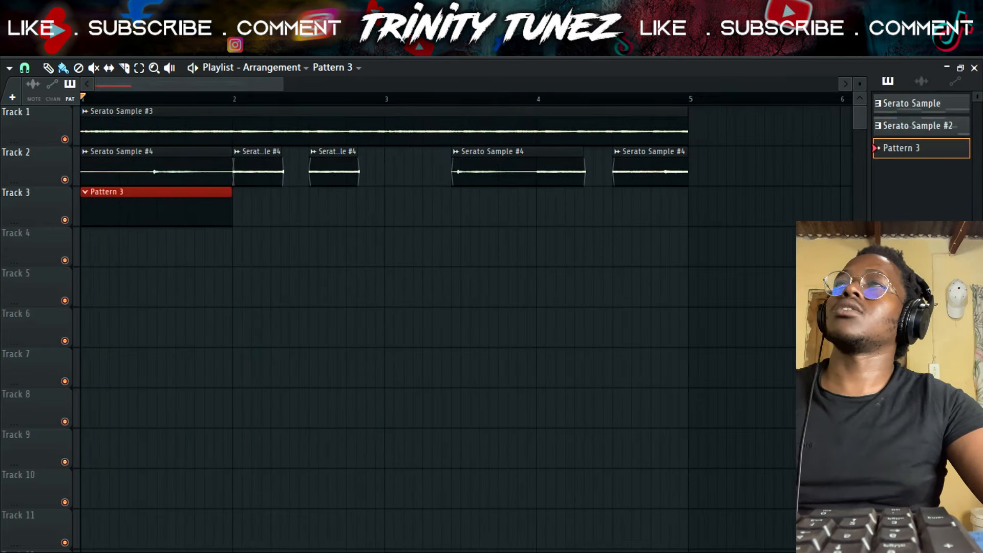
key(F6)
click(318, 185)
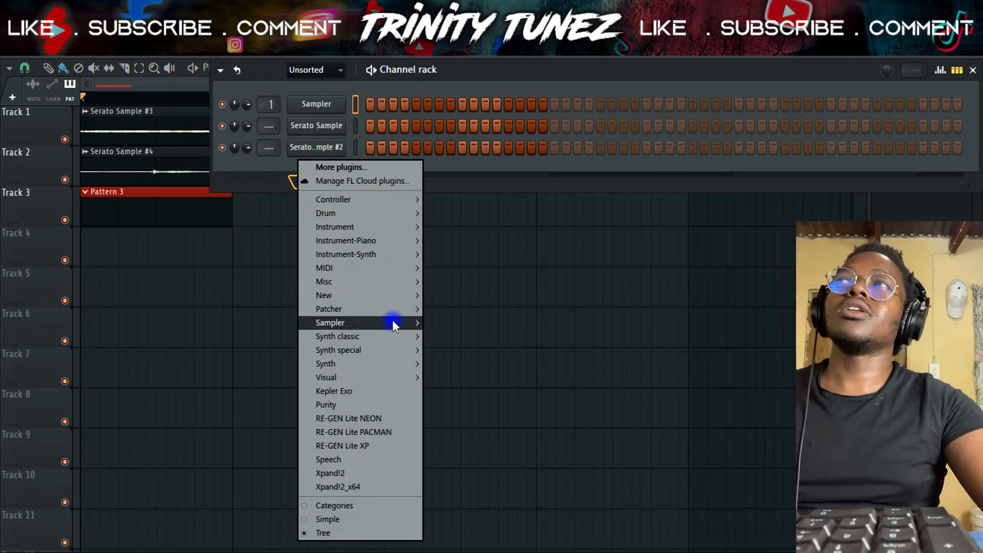
click(457, 325)
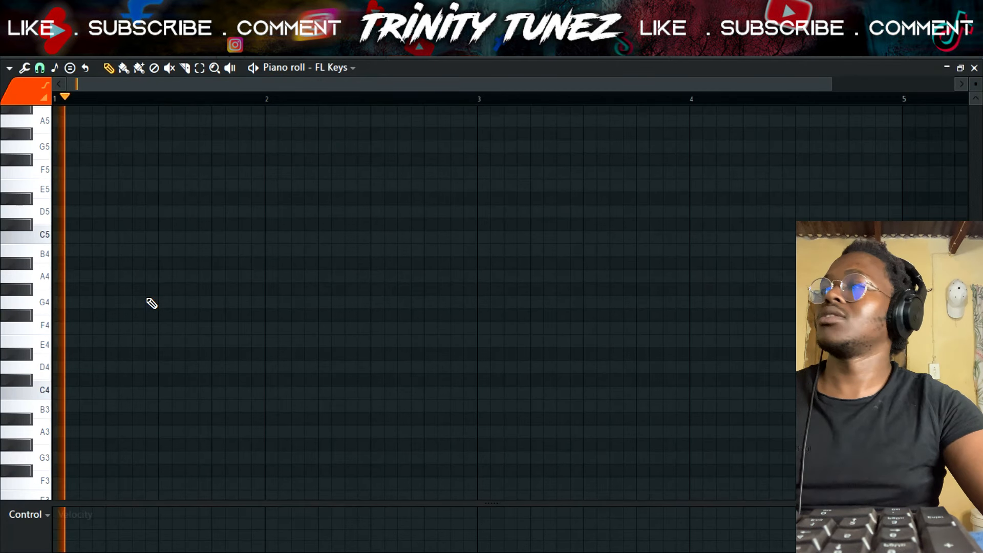
key(space)
drag(52, 296, 82, 283)
right_click(82, 284)
scroll(86, 324, up, 3)
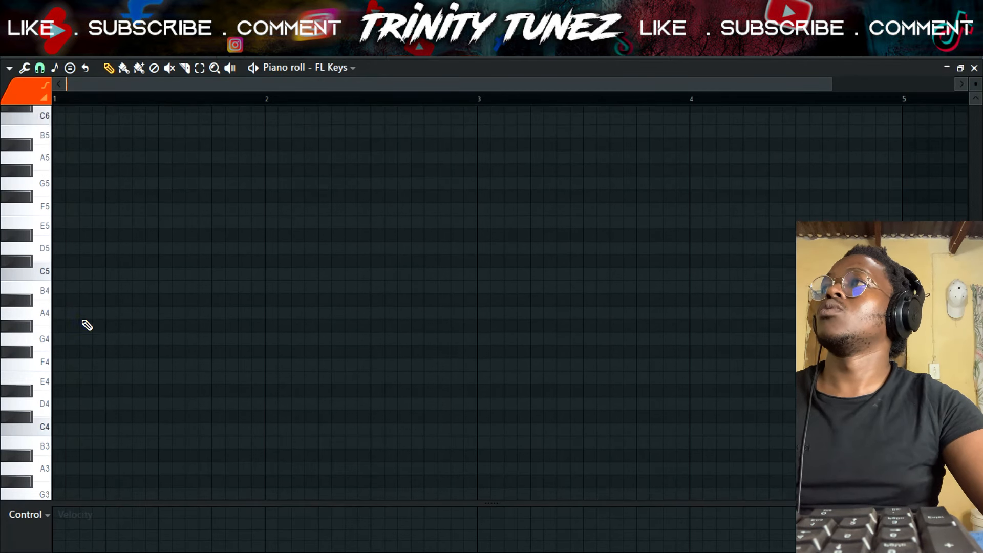
Step: Audition a half-bar C6 note at the start of bar 1 in FL Keys and replace it with C7
click(66, 194)
key(space)
drag(78, 198, 72, 198)
key(space)
key(space)
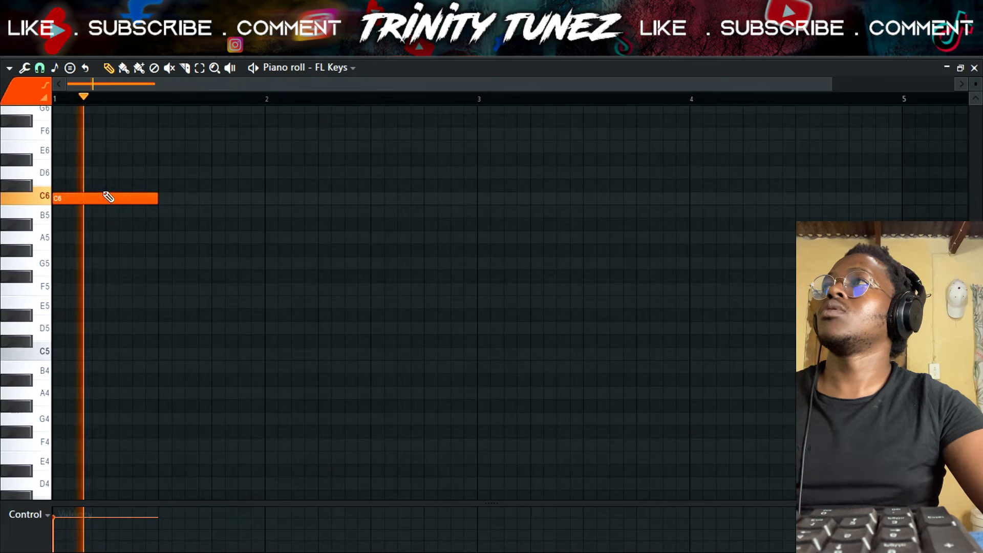
right_click(80, 200)
key(space)
scroll(82, 200, up, 3)
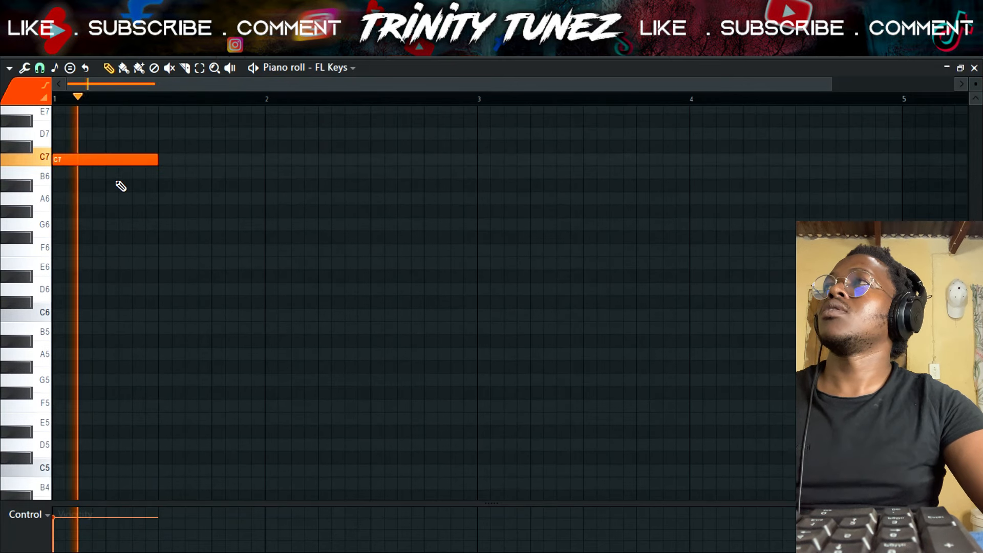
Step: Extend the C7 note to two bars and add a second two-bar C7 note at bar 3
scroll(121, 186, up, 3)
drag(158, 236, 472, 242)
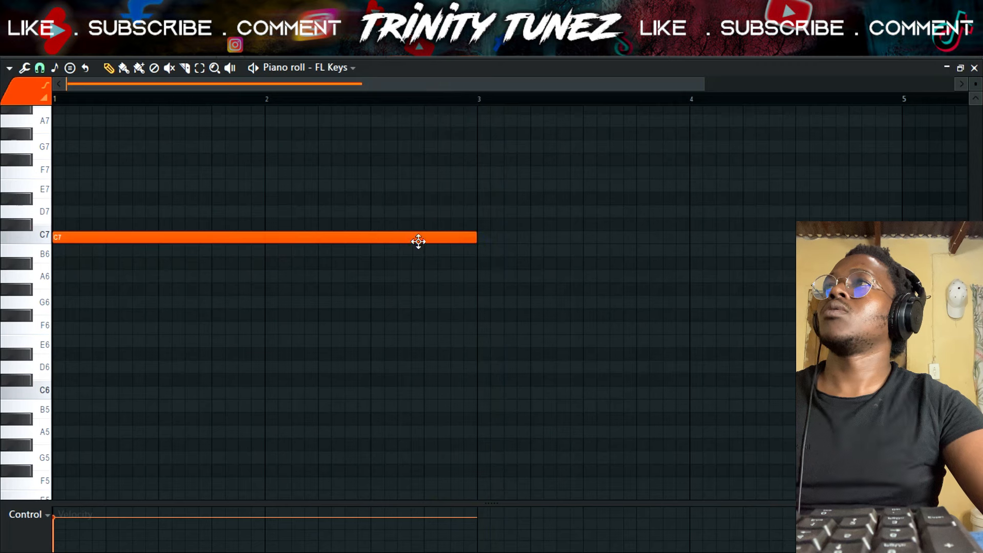
click(502, 237)
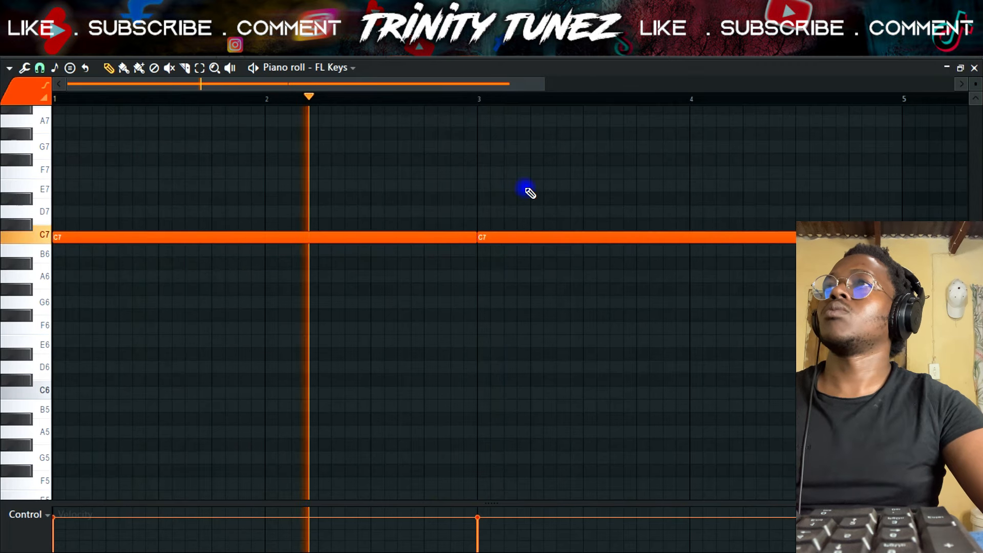
Step: Transpose both FL Keys notes down four octaves to C3 while the pattern plays
key(ctrl+Down)
key(ctrl+Down)
key(ctrl+Down)
key(ctrl+Down)
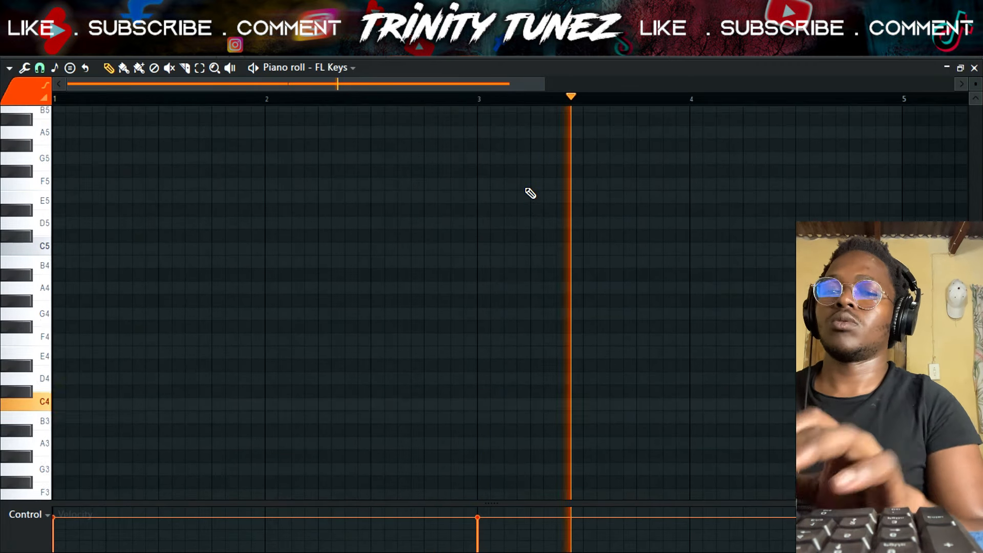
scroll(530, 193, down, 1)
scroll(531, 193, down, 2)
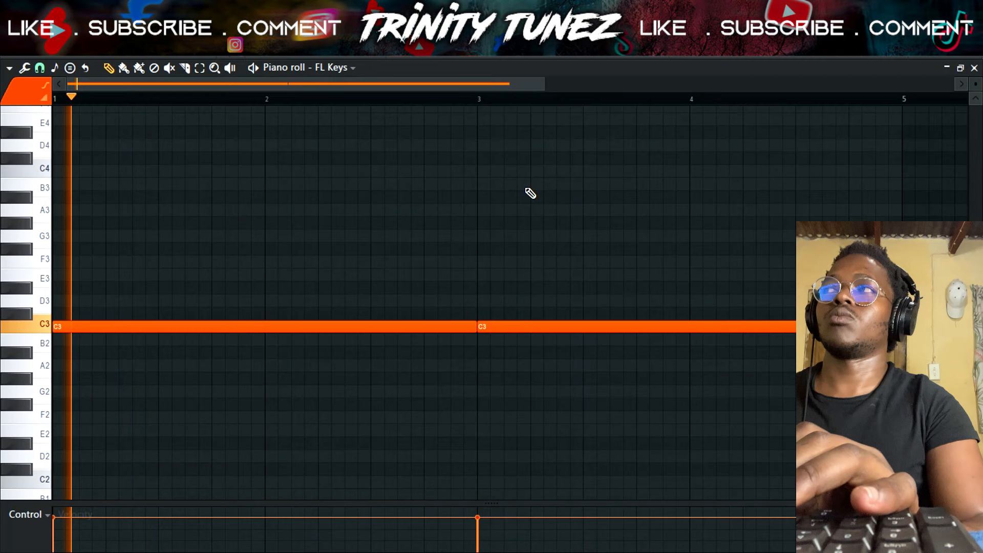
Step: Try both notes a semitone higher at C#3, audition the shifted pitches, and return them to C3
key(Up)
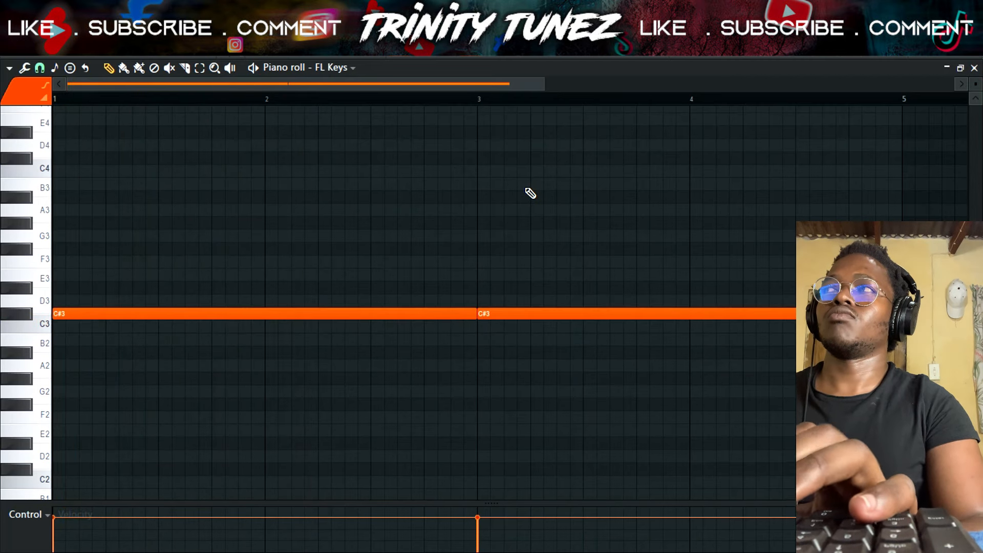
key(space)
key(shift+Down)
key(shift+Down)
key(space)
key(space)
key(shift+Up)
key(space)
key(space)
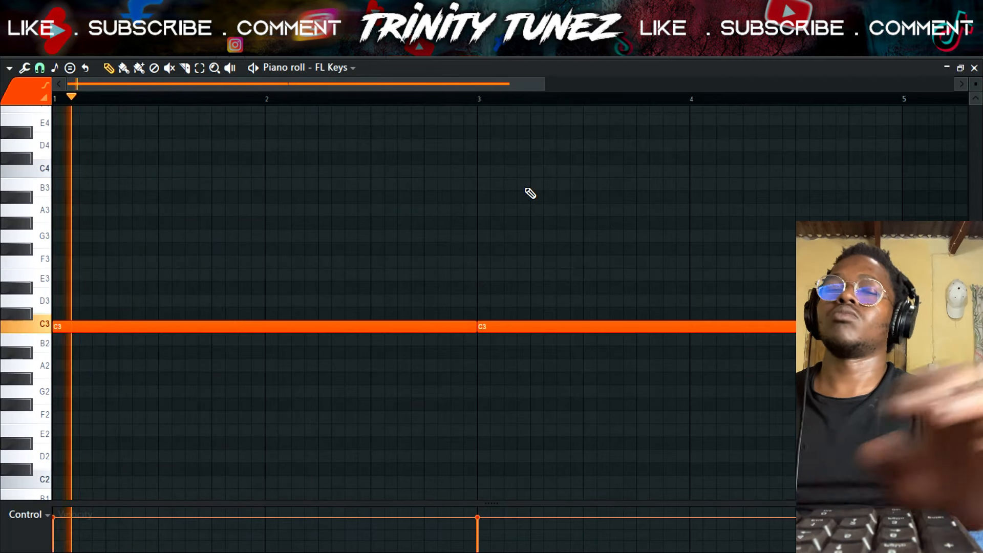
Step: Add a two-bar G#2 note at bar 5 of the FL Keys pattern
key(ctrl+Down)
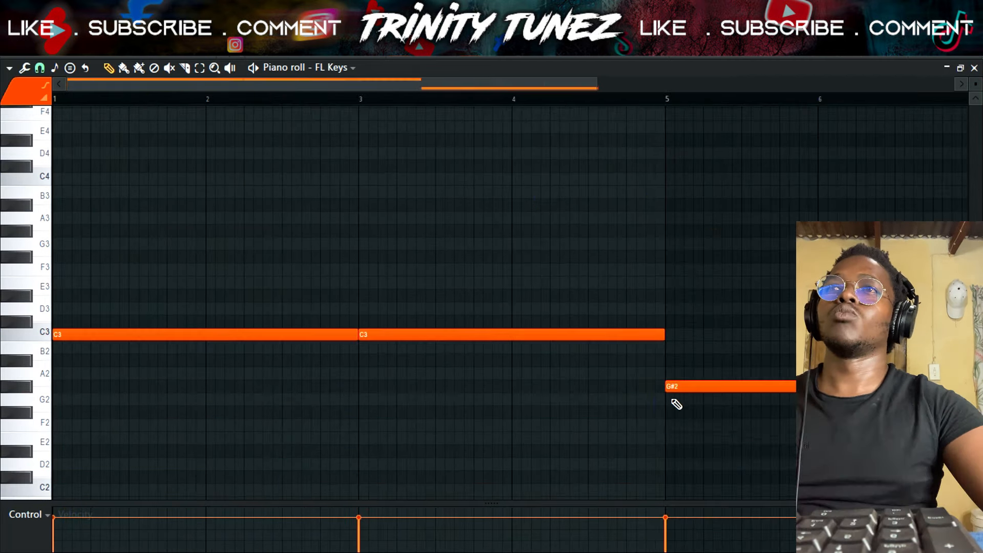
click(672, 400)
key(space)
right_click(673, 401)
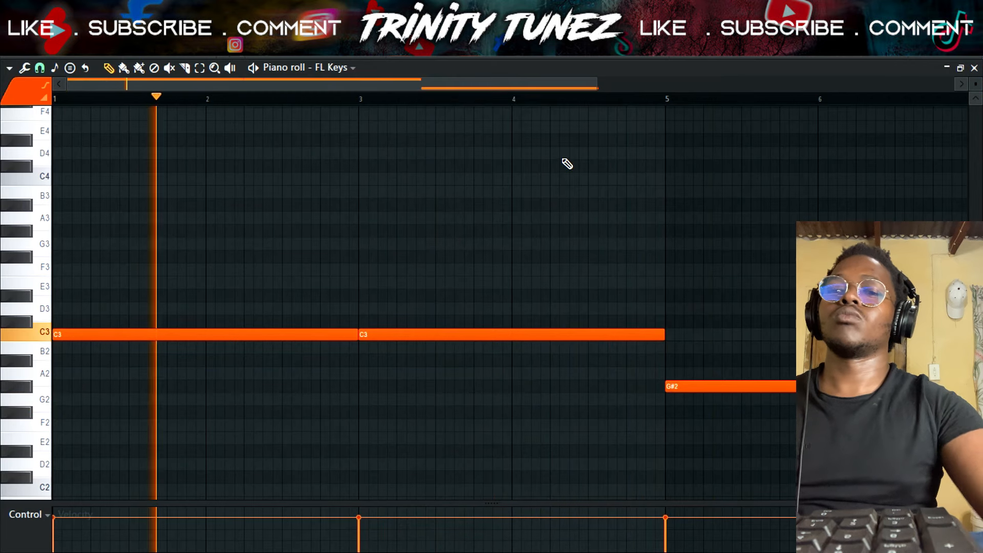
Step: Try transposing all the FL Keys notes down one octave to C2 and G#1, and audition them
key(ctrl+Down)
key(space)
key(space)
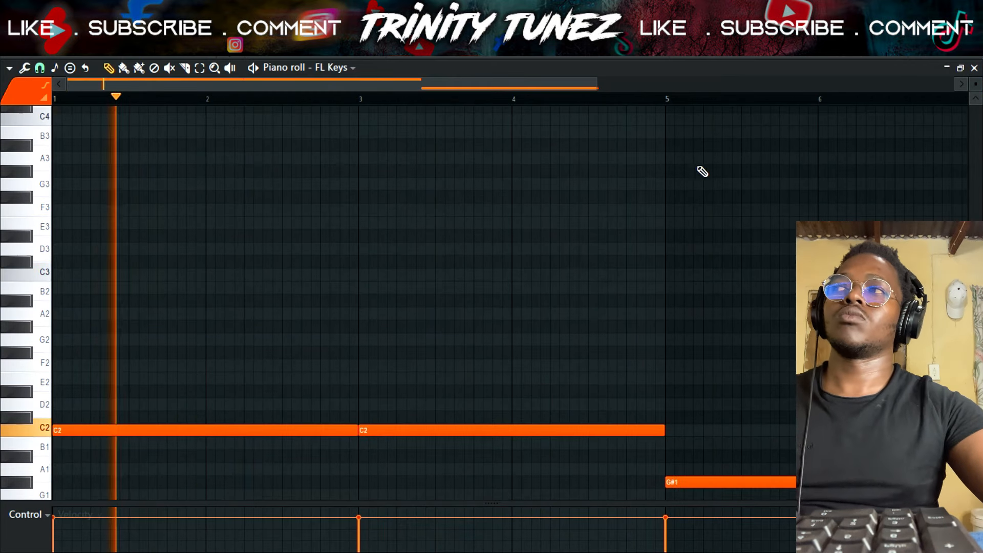
Step: In the playlist, mute Track 2 and add a second Serato Sample #3 clip at bar 5 on Track 1
key(F5)
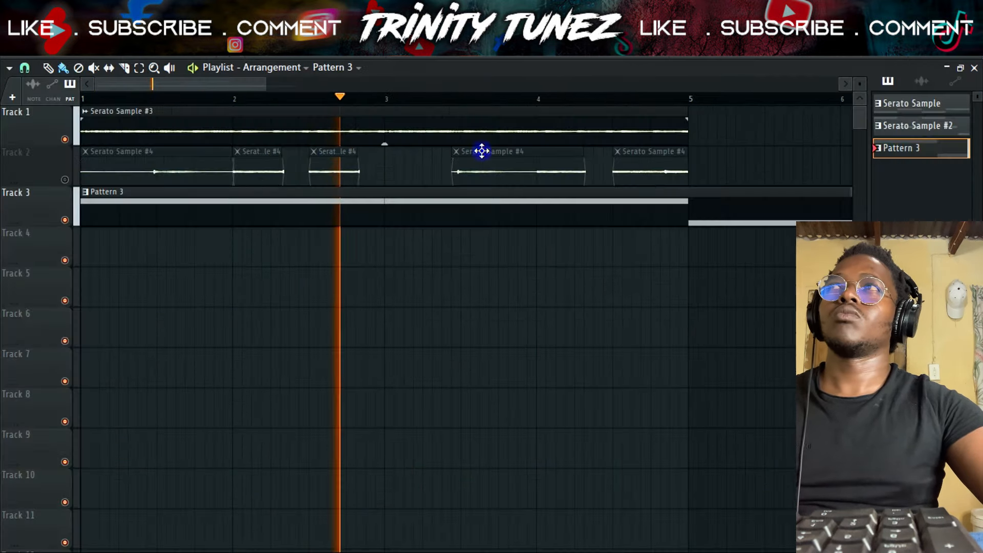
click(648, 131)
click(696, 130)
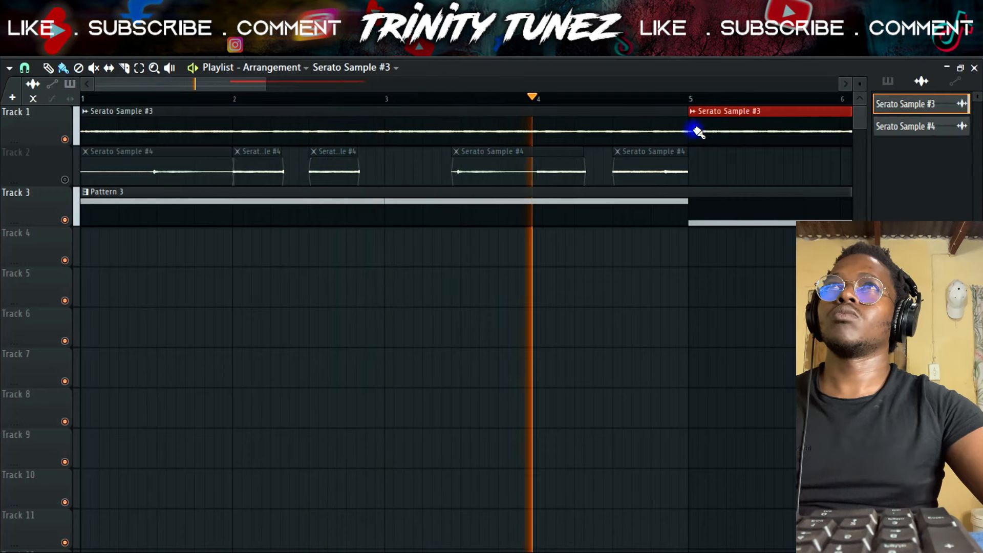
Step: Reopen Pattern 3's notes and transpose them all up one octave to C3 and G#2
click(717, 216)
double_click(716, 216)
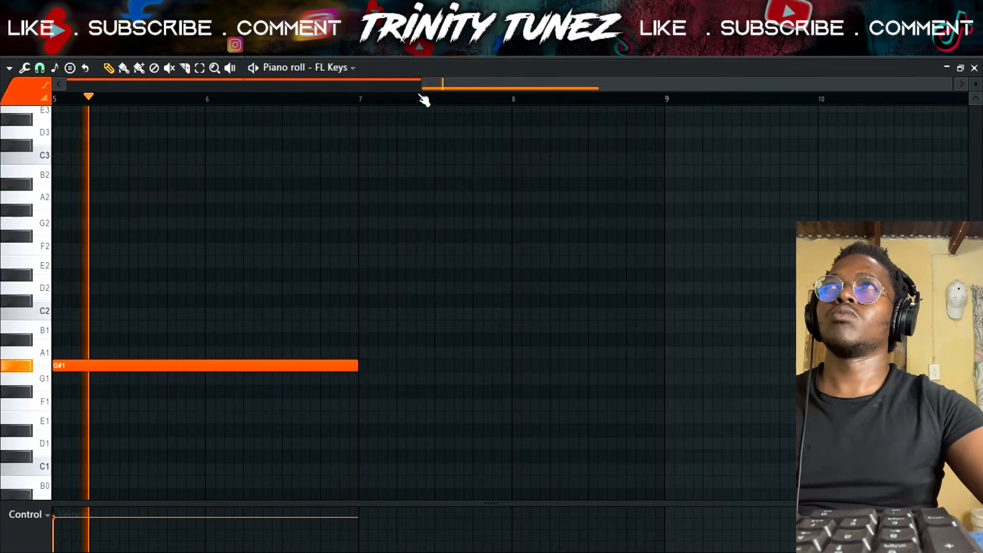
drag(421, 86, 72, 88)
right_click(541, 201)
key(ctrl+Up)
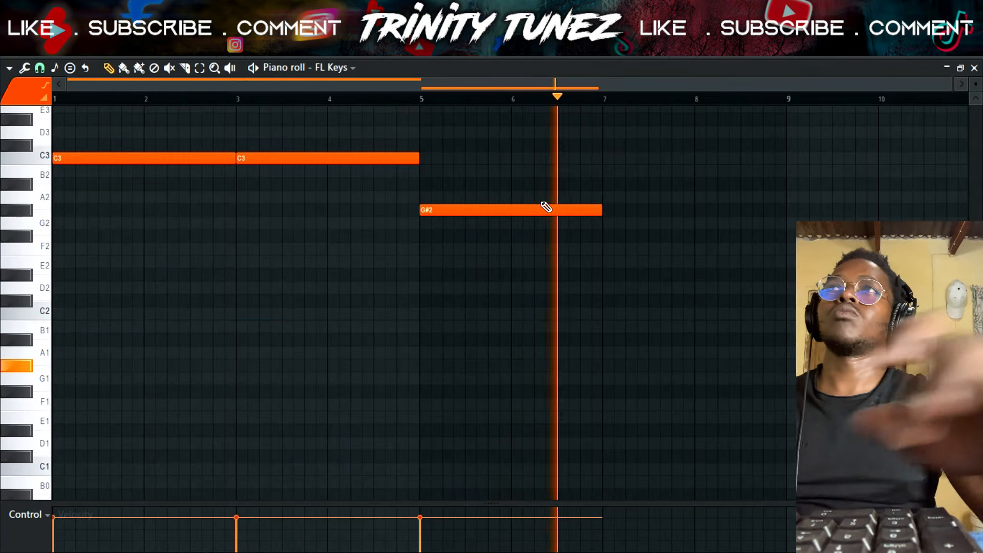
Step: Add a second two-bar G#2 note at bar 7, play from bar 5, and return to the playlist
click(610, 210)
key(space)
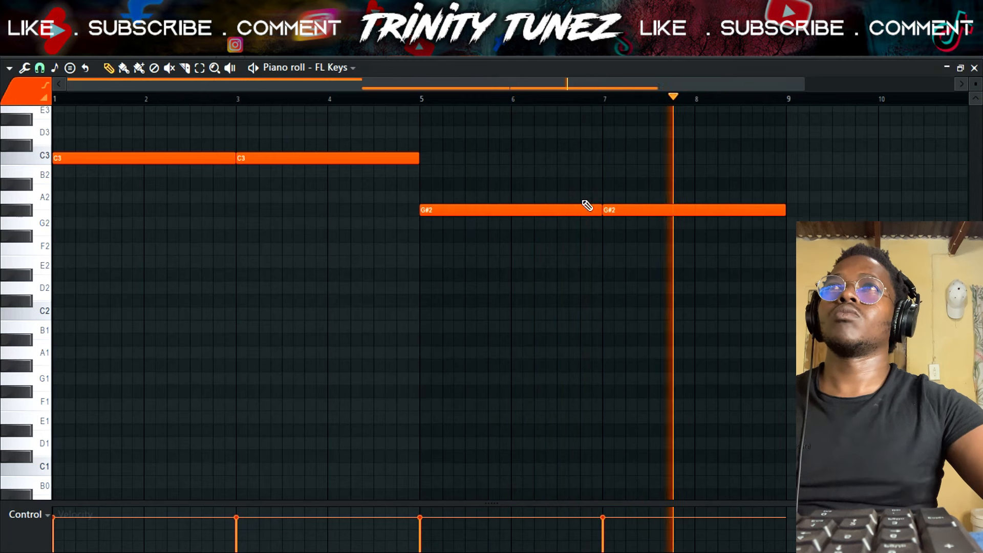
click(421, 99)
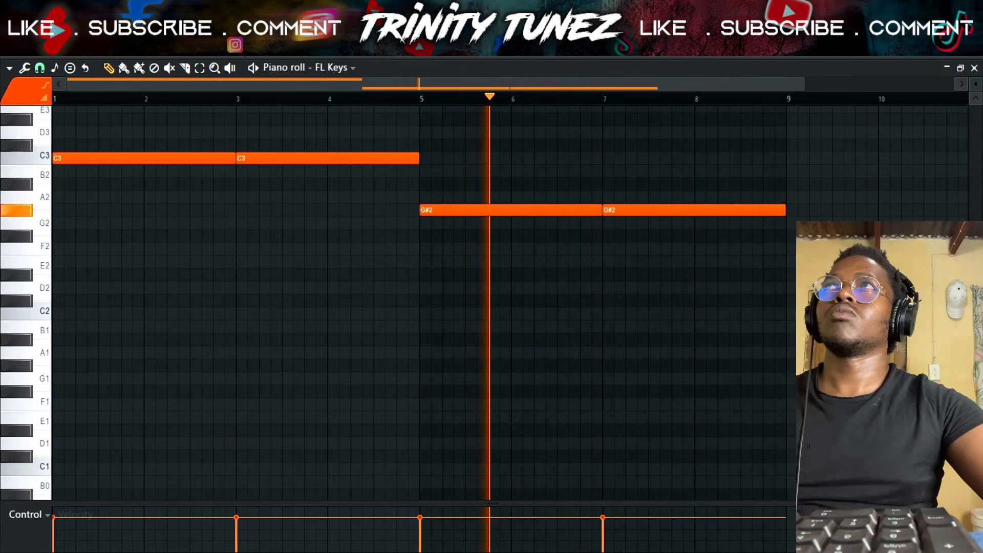
key(space)
key(space)
click(686, 49)
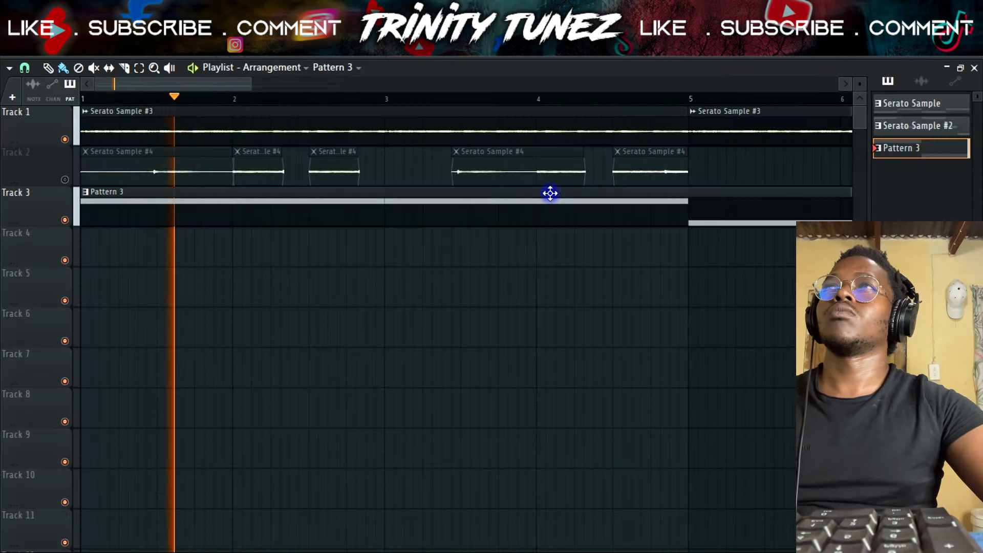
Step: Normalize the Serato Sample #3 audio clip and route it to mixer track 2
double_click(571, 138)
click(316, 319)
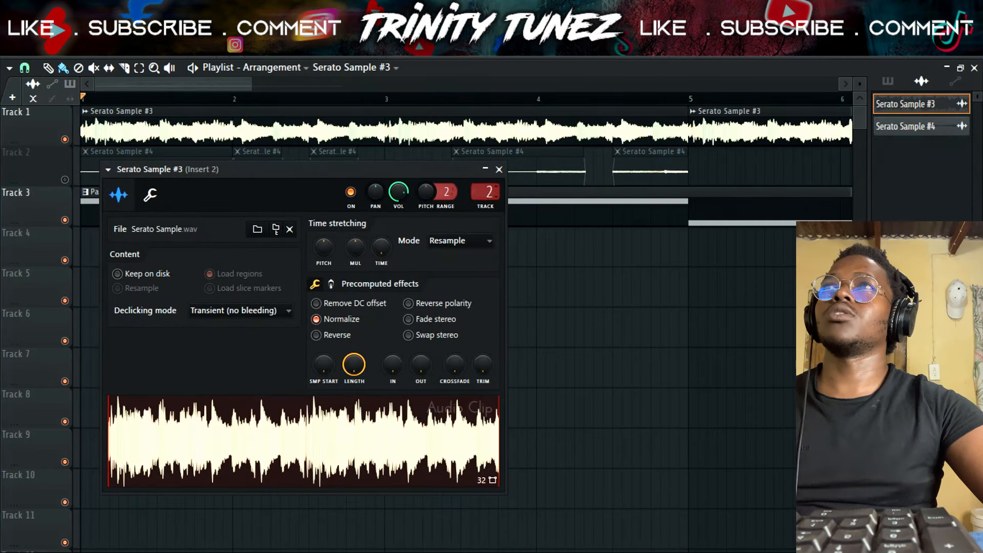
click(499, 170)
Step: On mixer Insert 2, lower the level to -13.5 and load Fruity Parametric EQ 2 into slot 5
key(F9)
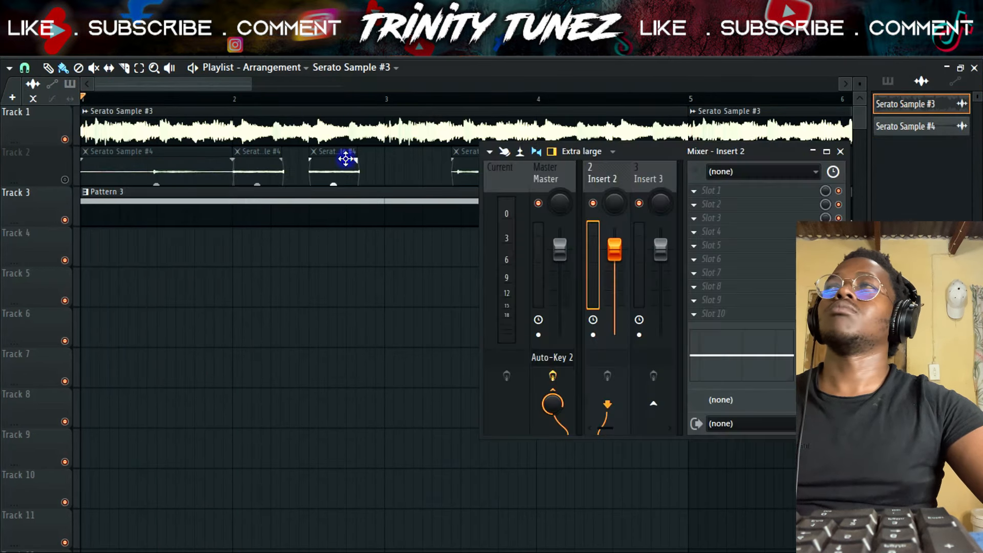
click(717, 263)
mouse_move(712, 216)
mouse_move(557, 158)
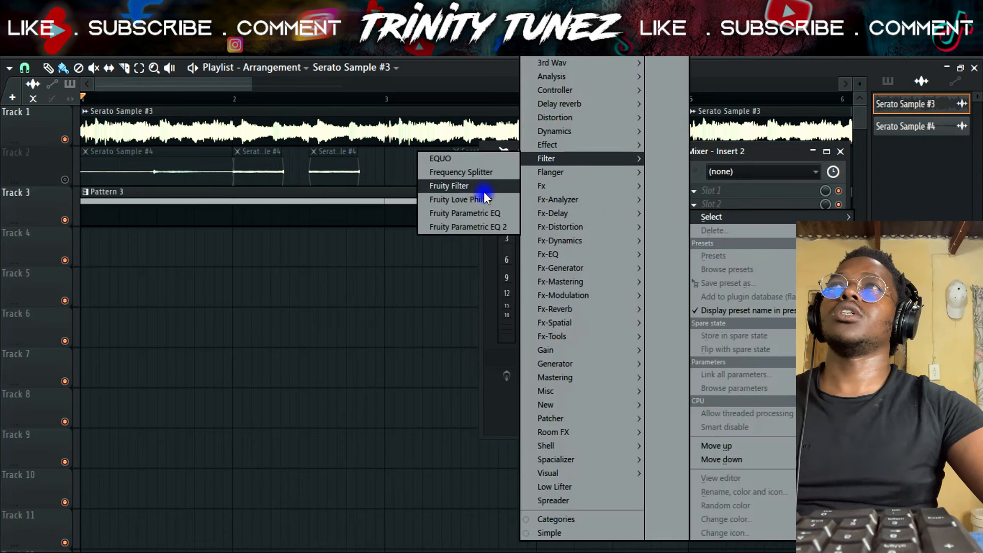
click(468, 229)
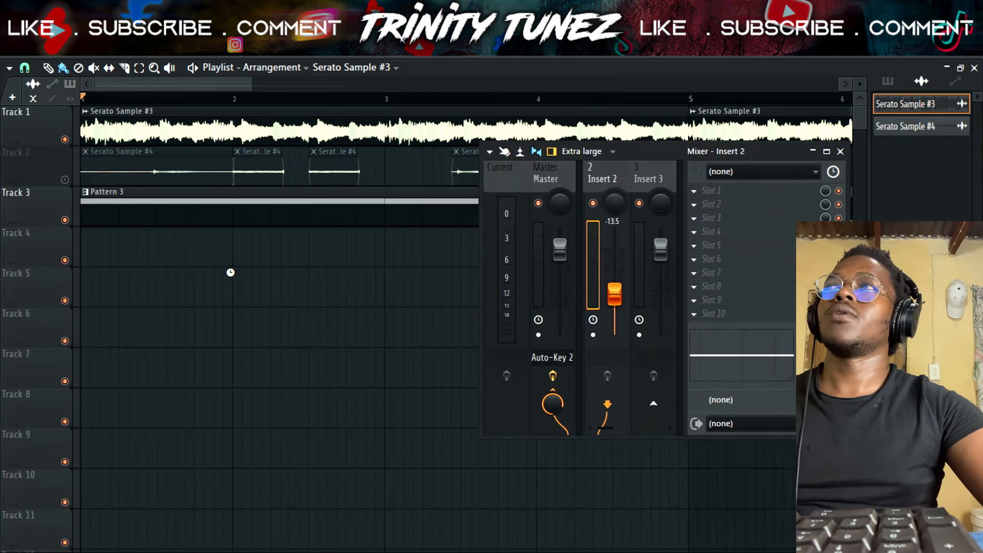
Step: With the arrangement playing, cut bands 1 and 2 of Insert 2's EQ and pull band 6 down into the treble
key(space)
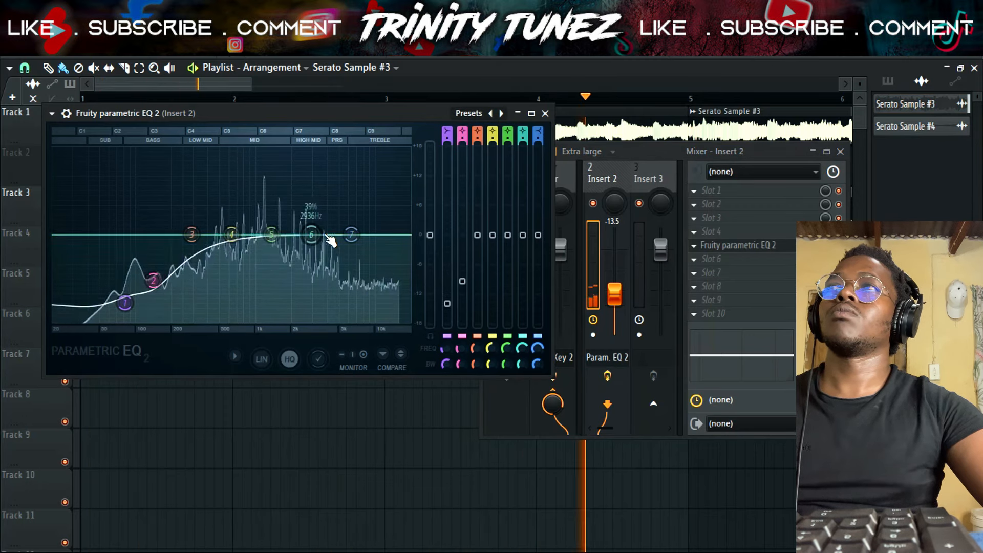
drag(311, 235, 394, 272)
click(546, 113)
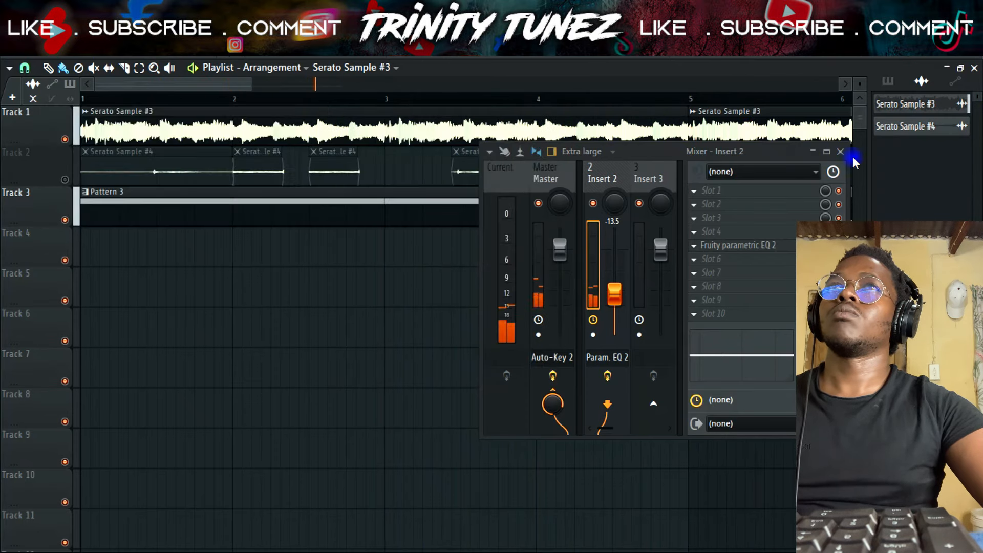
click(841, 151)
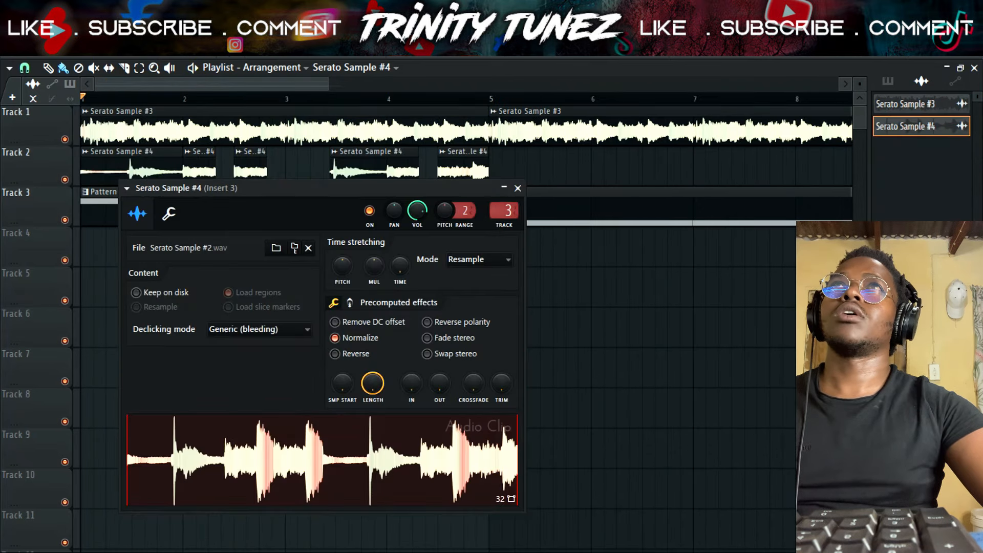
Step: Set mixer Insert 3 to -11.9 and load Fruity Parametric EQ 2 in slot 7 with bands 6 and 7 pulled down
key(F9)
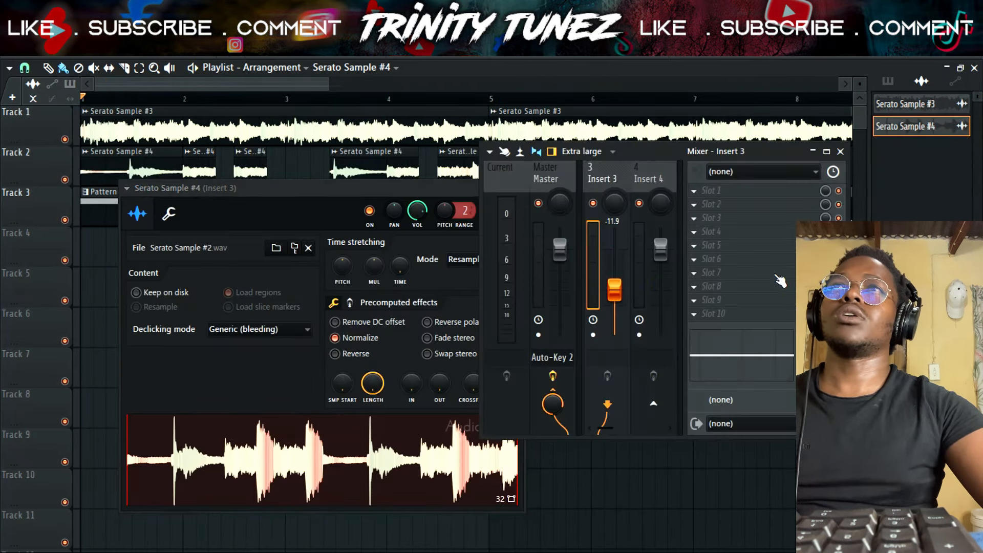
click(694, 205)
mouse_move(712, 217)
mouse_move(559, 158)
click(479, 221)
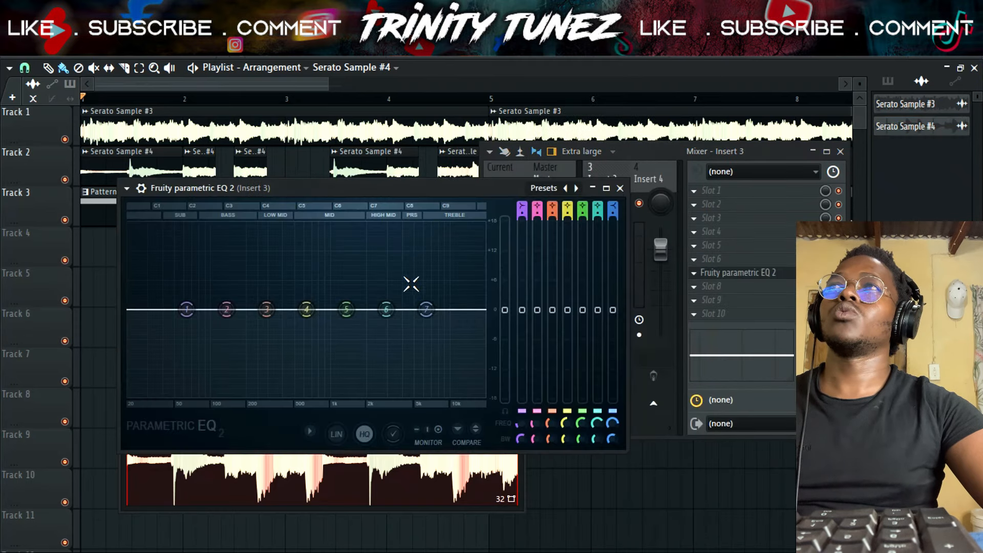
drag(419, 322, 443, 336)
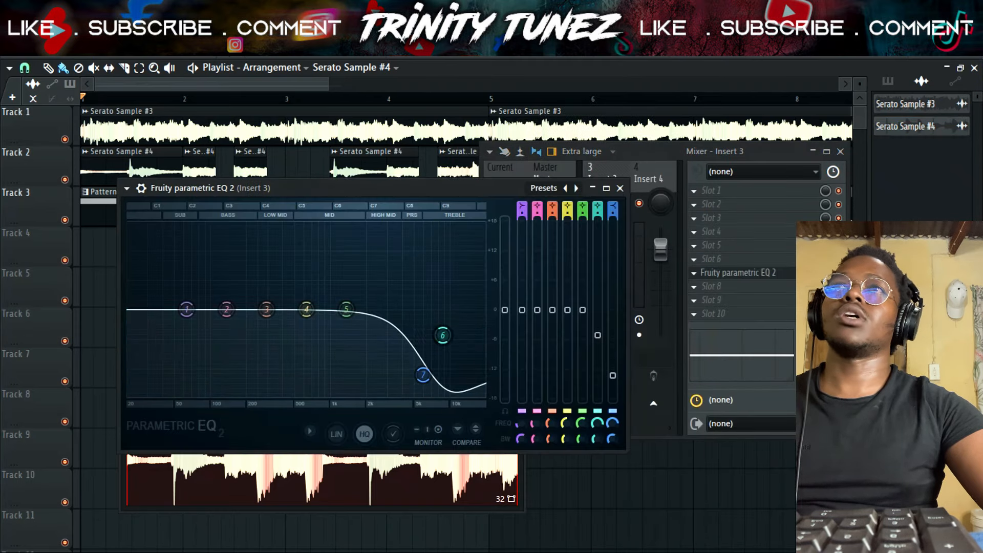
Step: Load Fruity Reeverb 2 on mixer Insert 3 alongside its parametric EQ
click(730, 292)
mouse_move(566, 109)
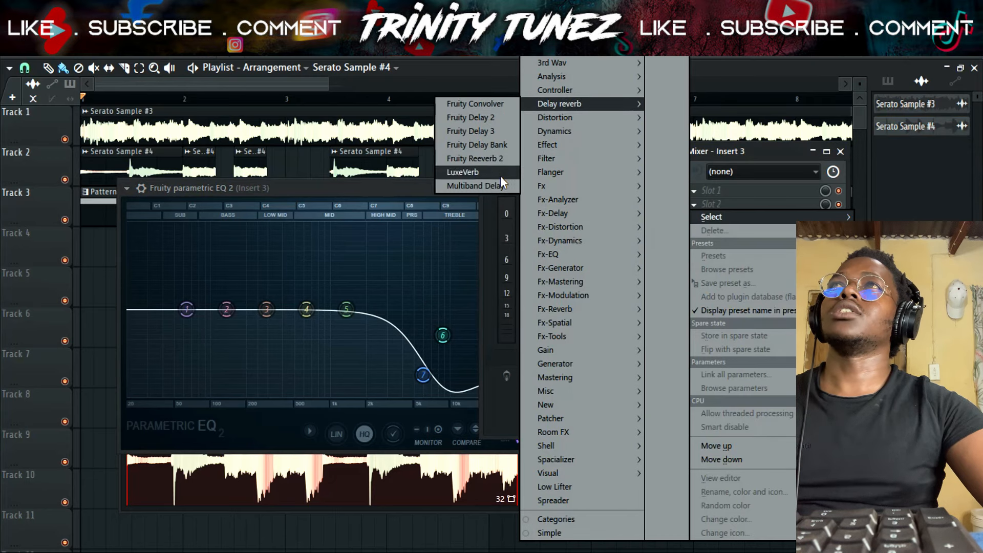
click(497, 158)
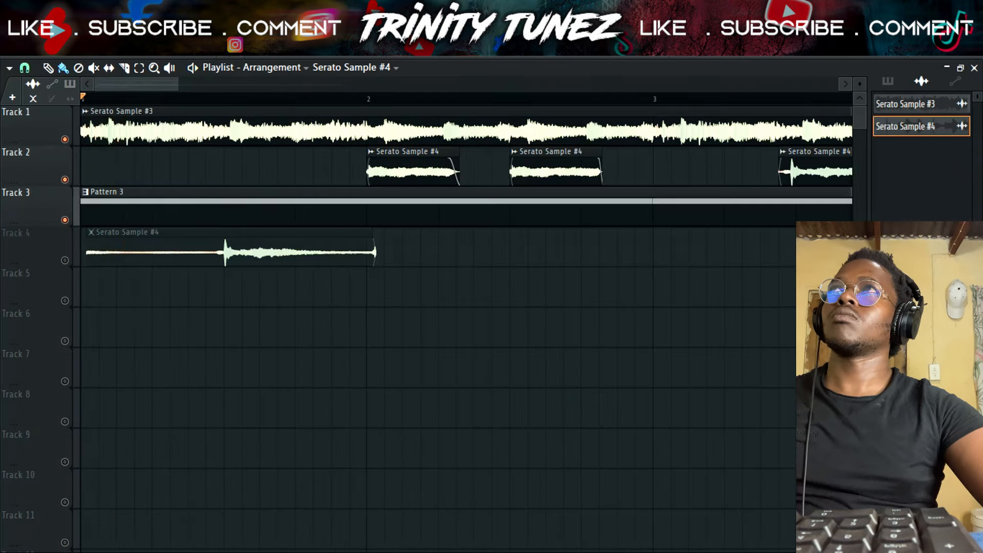
Step: Play the arrangement with playlist track 4 unmuted so the Serato Sample #4 clip on it is heard
key(space)
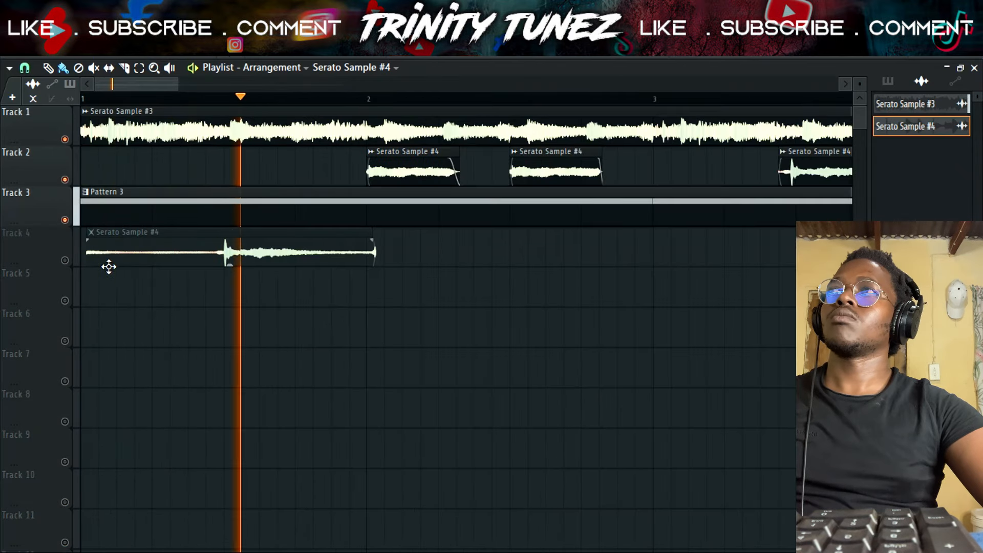
click(65, 260)
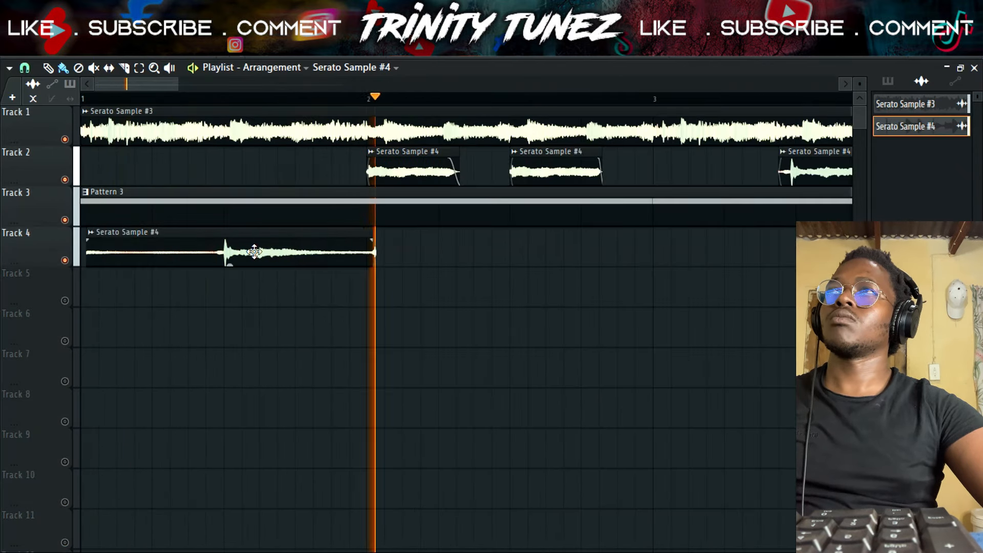
drag(178, 83, 274, 83)
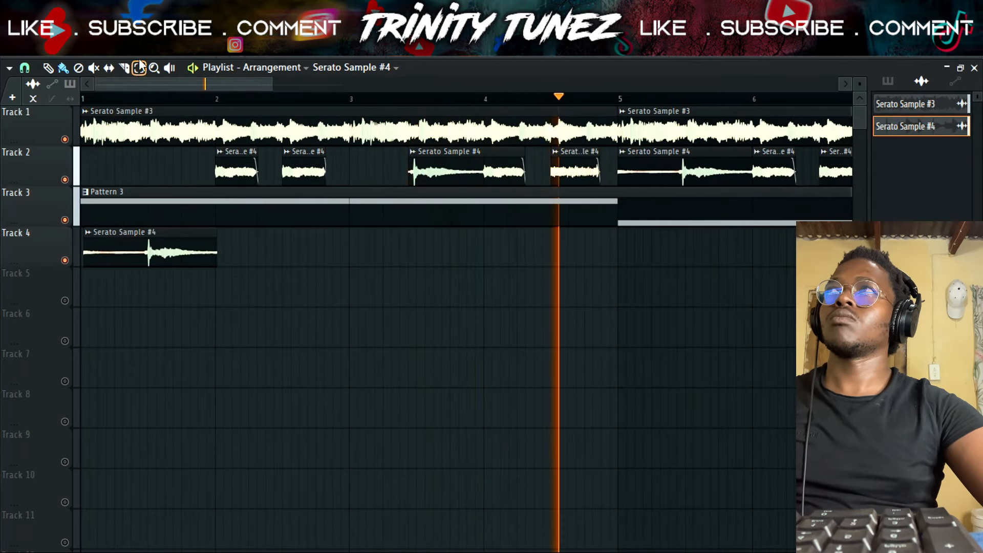
Step: Save the project in a new project folder under the name 11.10.2024 - Port Antonio
key(ctrl+s)
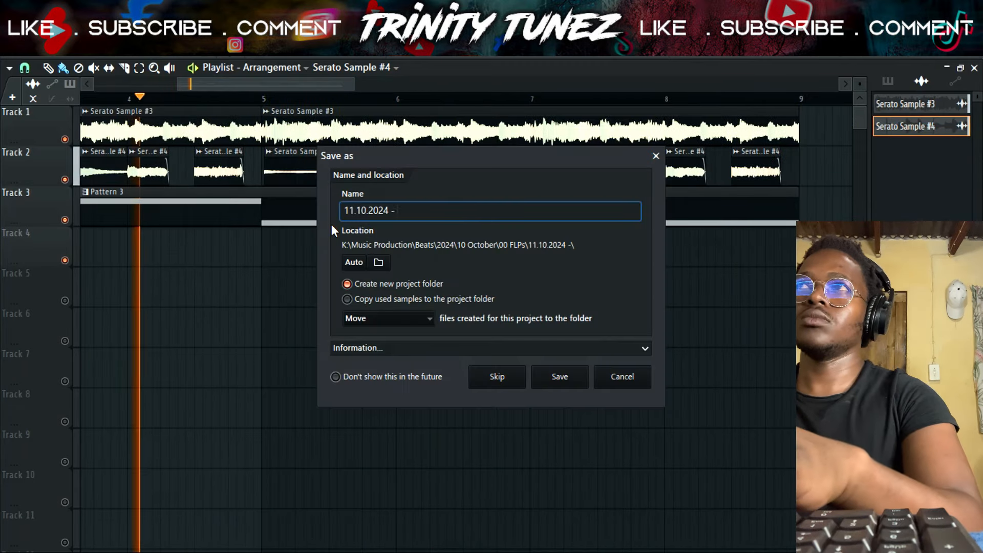
text(Por)
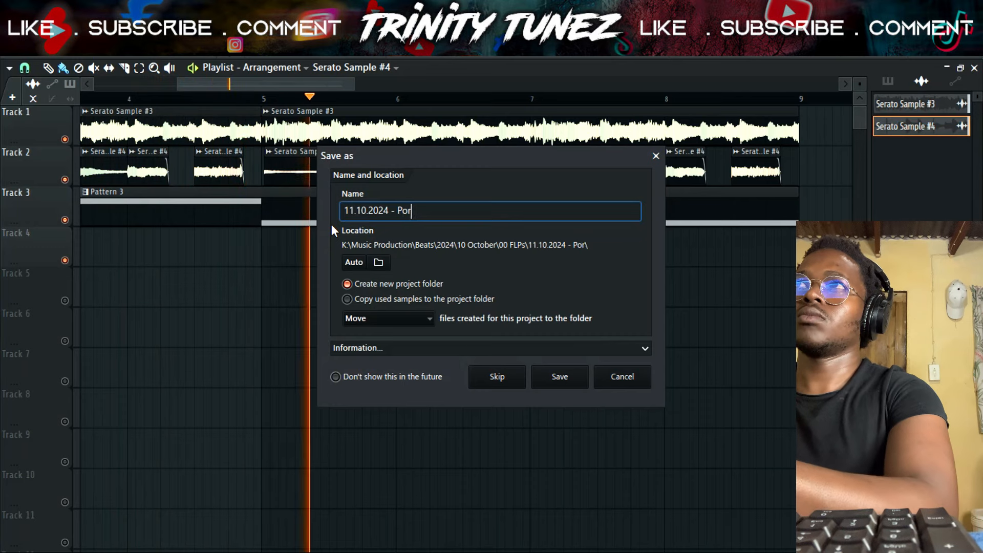
text(t Abn)
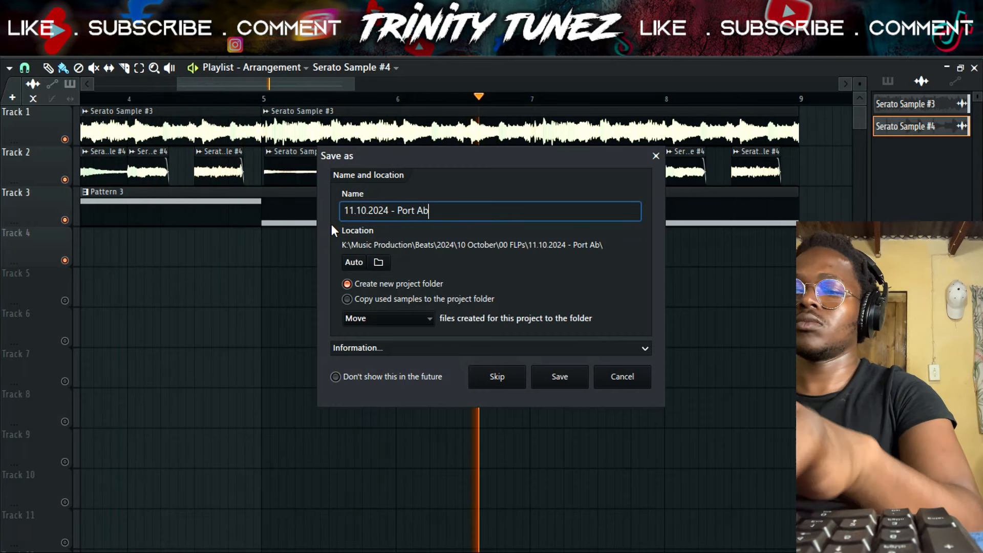
key(BackSpace)
key(BackSpace)
text(nto)
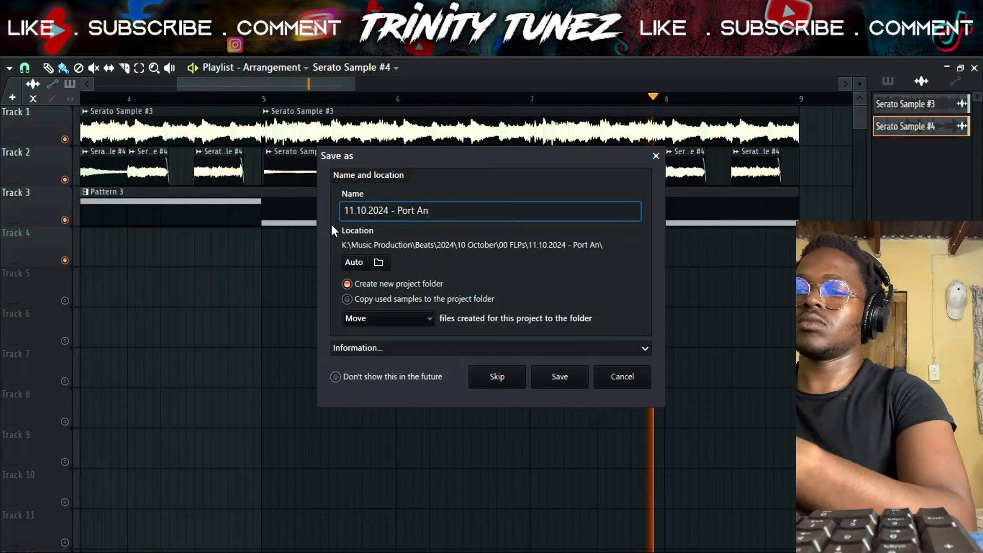
text(nio)
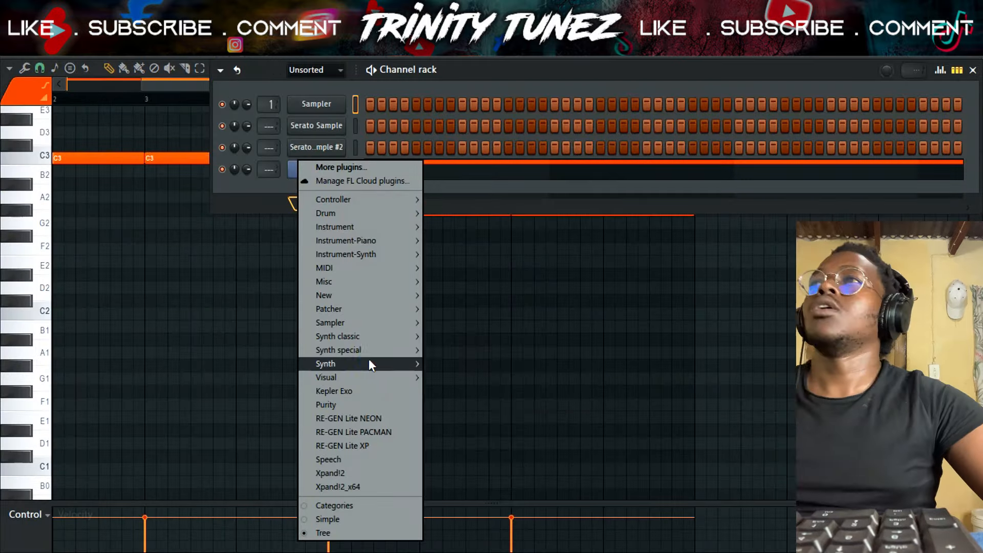
Step: Add a Sakura synth channel with the Bowed 6 preset below FL Keys
mouse_move(373, 363)
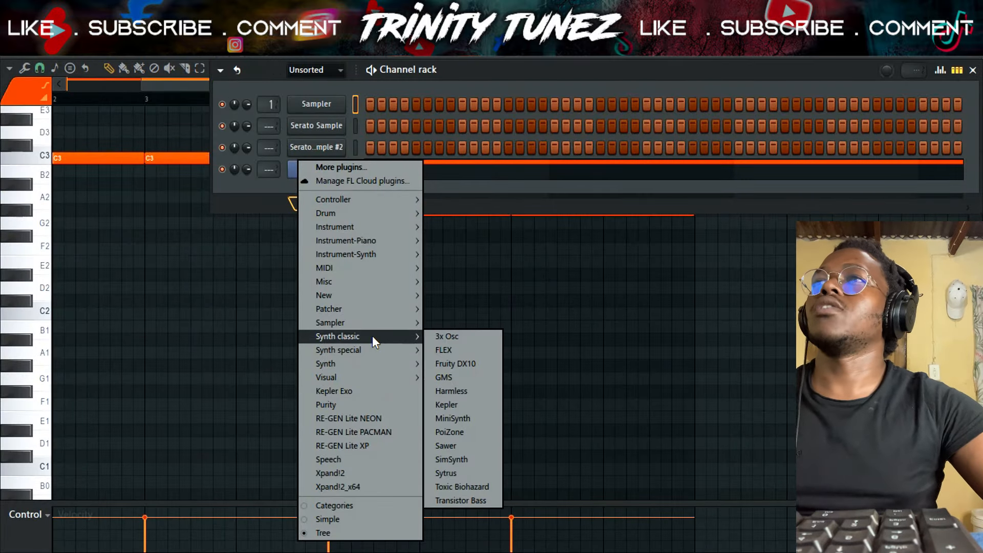
click(452, 430)
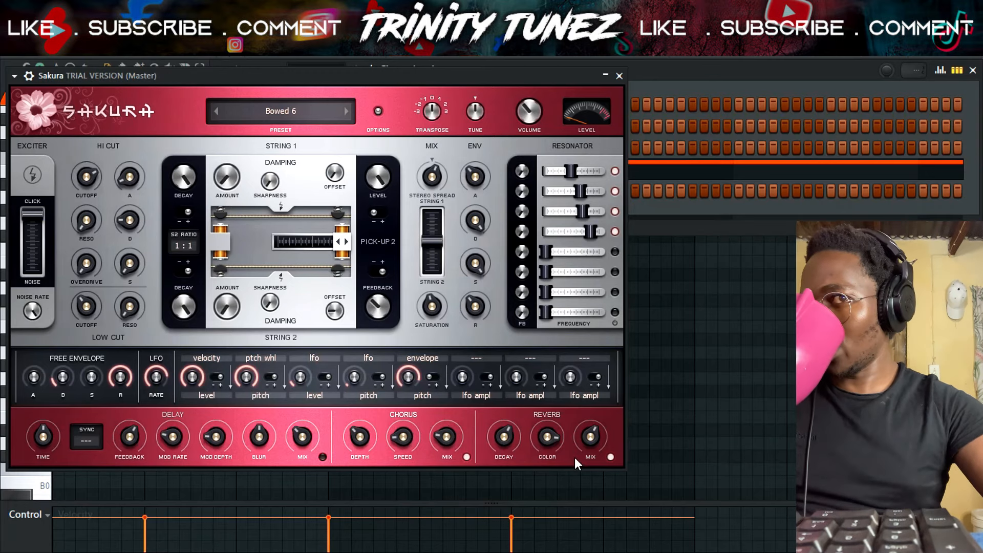
Step: Complete Sakura's held chords as C4, D#4, G4 over bars 1–4 and G#3, C4, D#4 over bars 5–8
key(space)
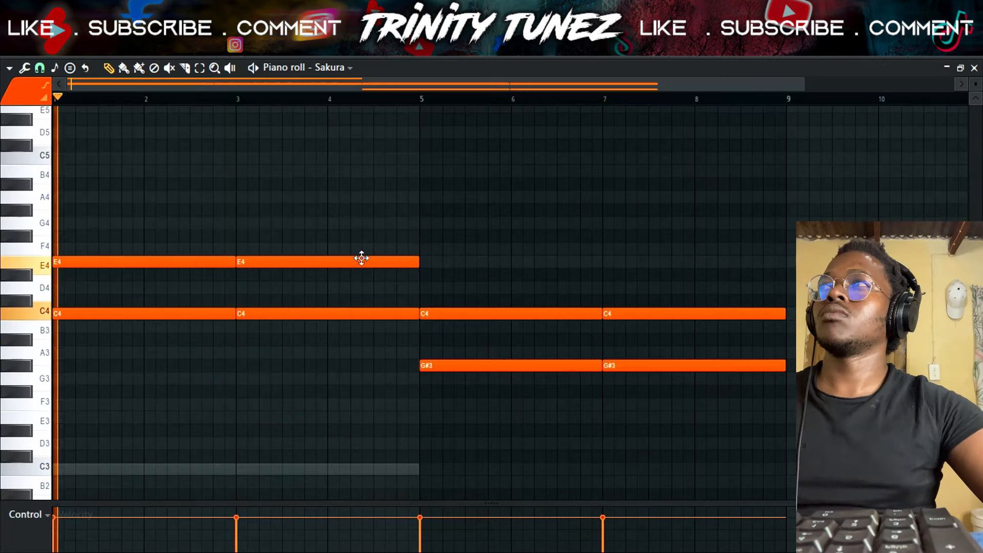
drag(446, 259, 69, 219)
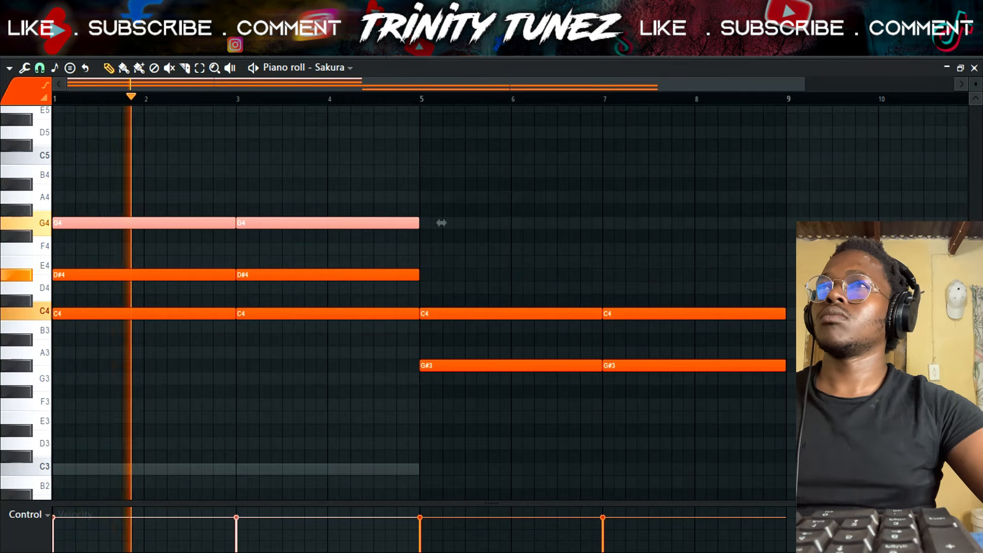
drag(794, 333, 447, 272)
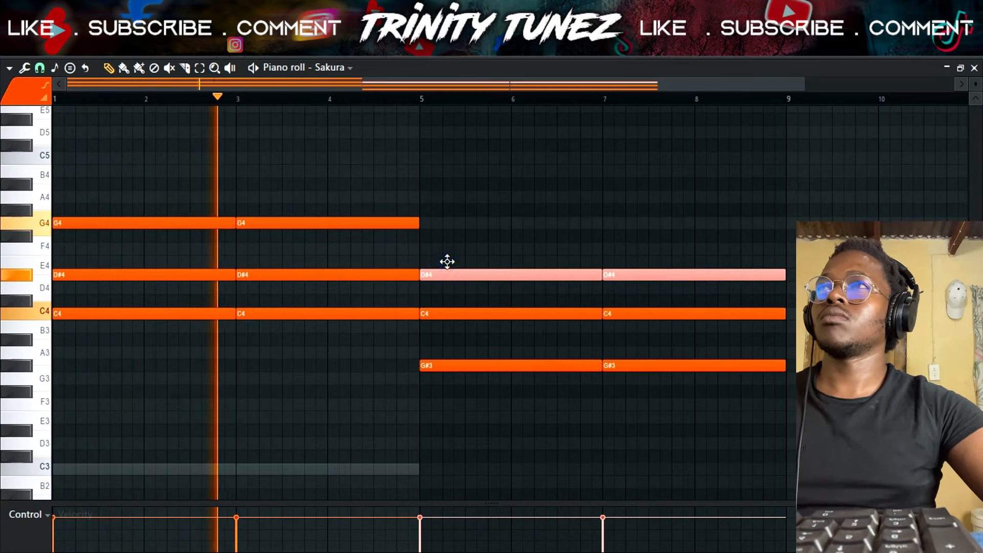
click(546, 213)
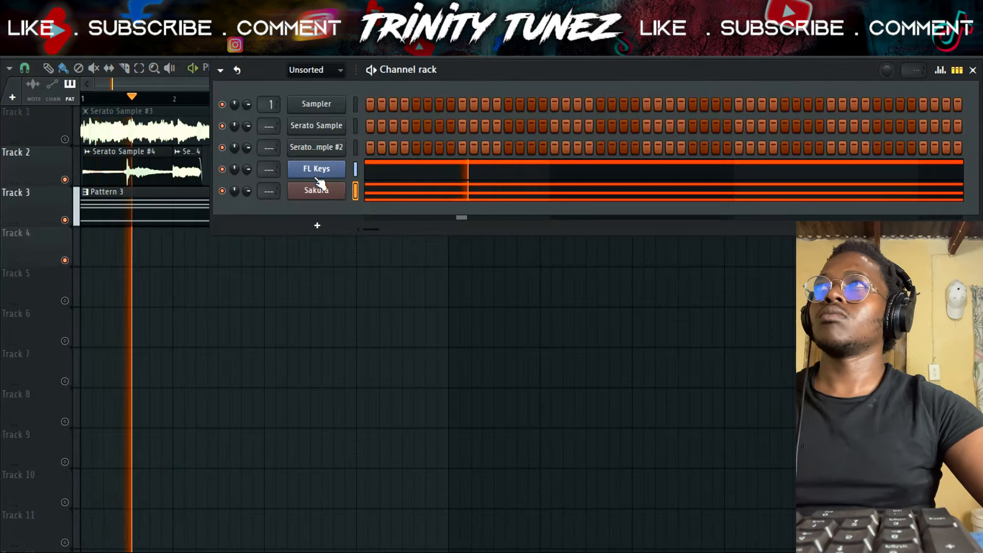
Step: Copy Sakura #2's short chord hits from bars 1, 3, 5 and 7 half a bar later and play them
click(317, 190)
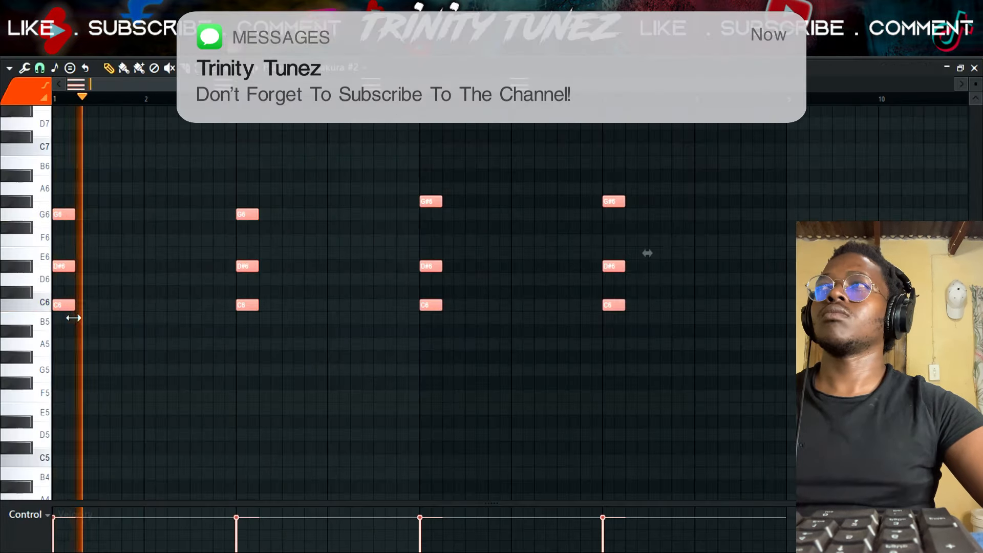
key(space)
drag(114, 308, 111, 309)
key(space)
key(space)
Step: Set the piano roll snap to Line and copy the Sakura #2 chord pairs to bars 2, 4, 6 and 8
click(41, 71)
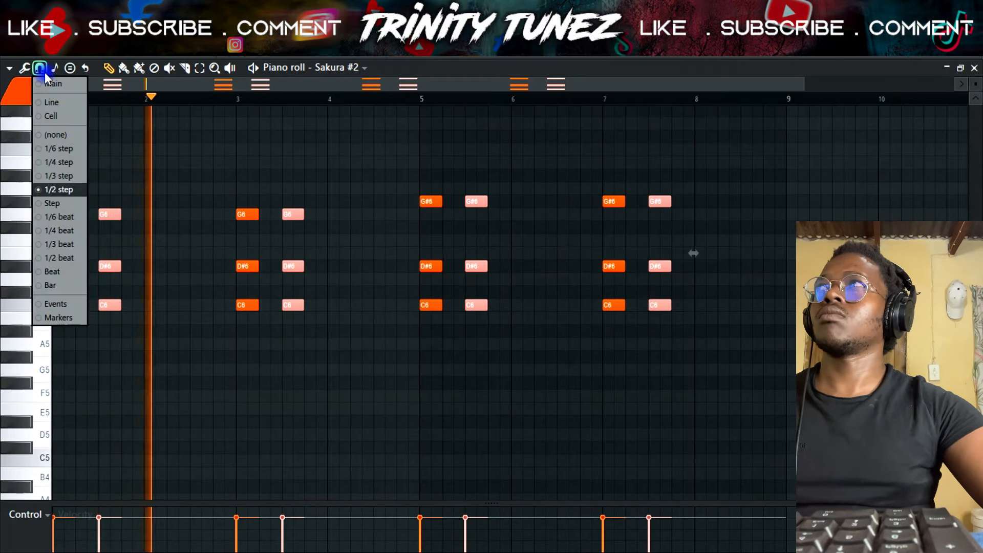
click(52, 108)
drag(673, 157, 150, 306)
Step: Cut the held chord notes out of the original Sakura channel in the channel rack
key(F6)
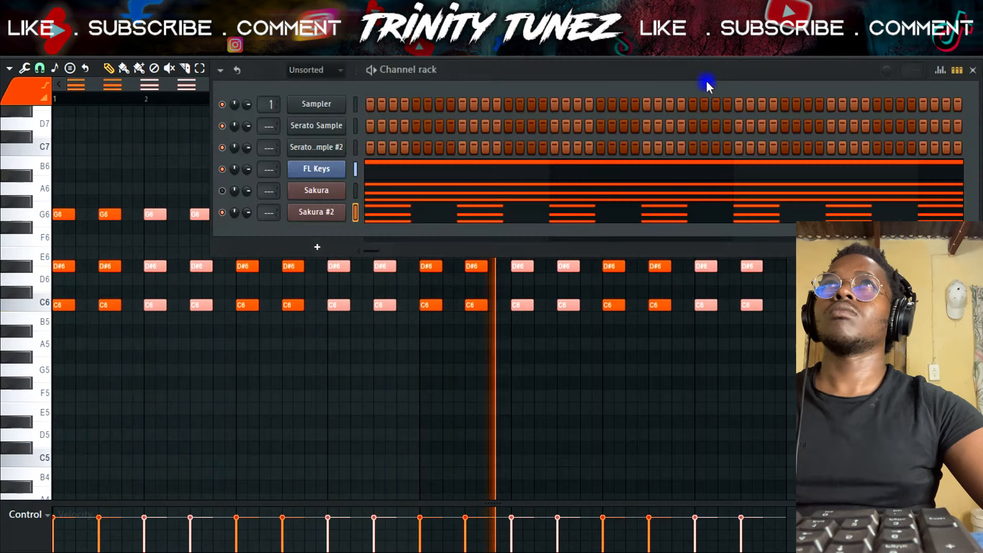
click(323, 217)
right_click(323, 192)
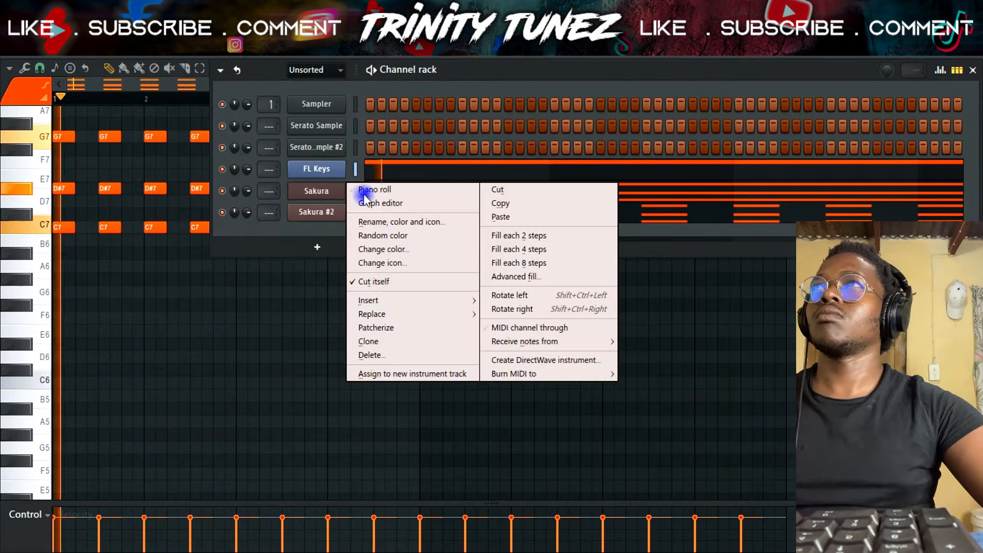
click(487, 190)
Step: Clone the Sakura #2 channel and dismiss the plugin's trial warning
right_click(324, 213)
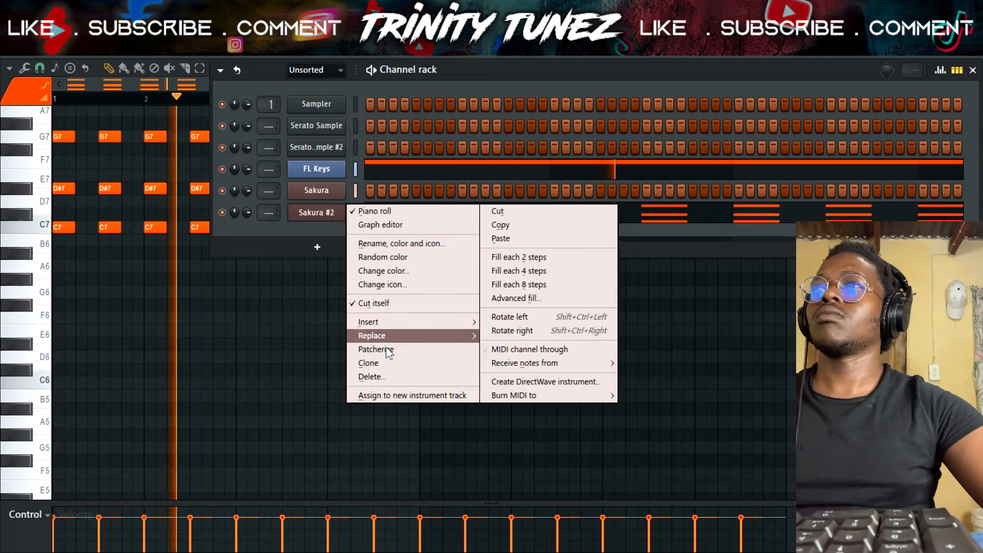
click(381, 367)
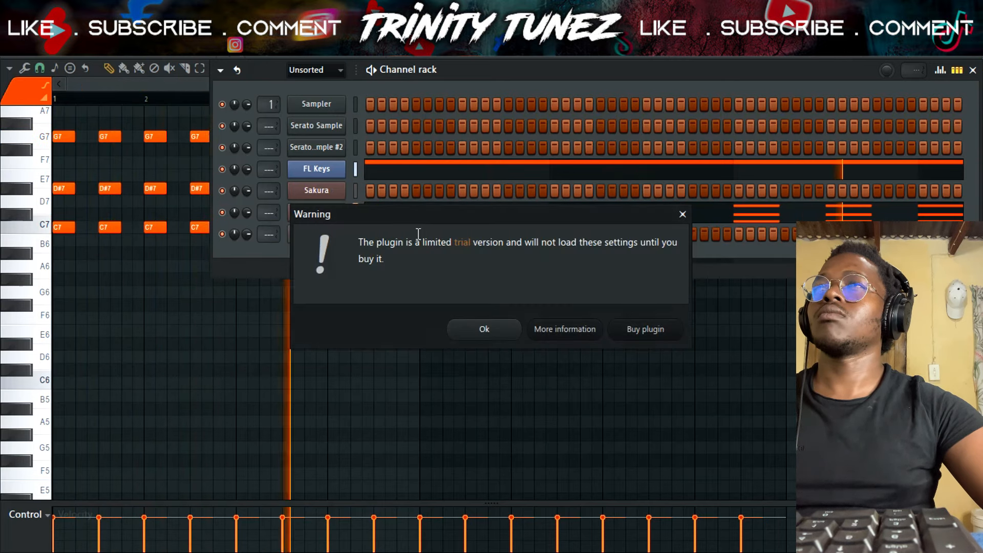
click(490, 324)
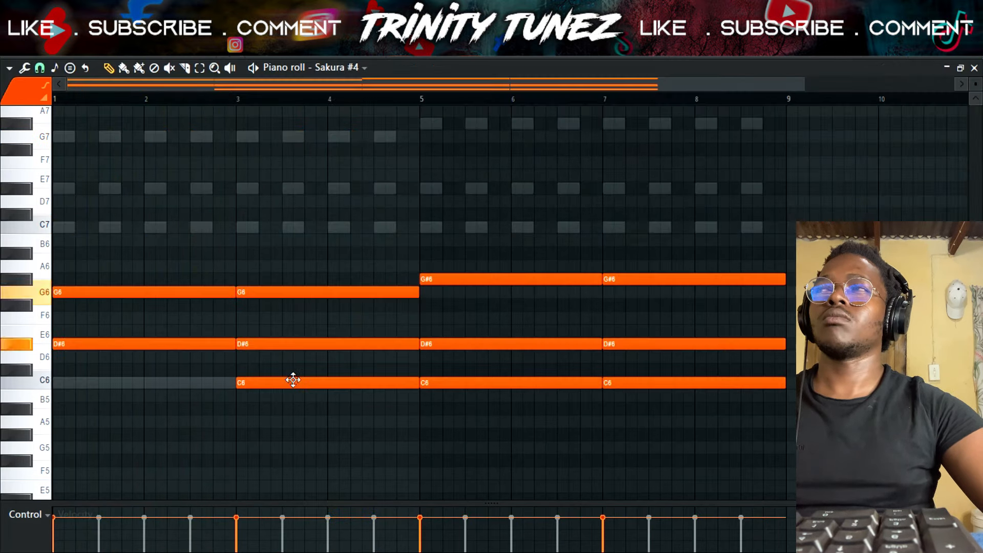
Step: Raise the Sakura #4 chords one octave and replace the opening chord with one-beat G7 and D#7 notes
key(space)
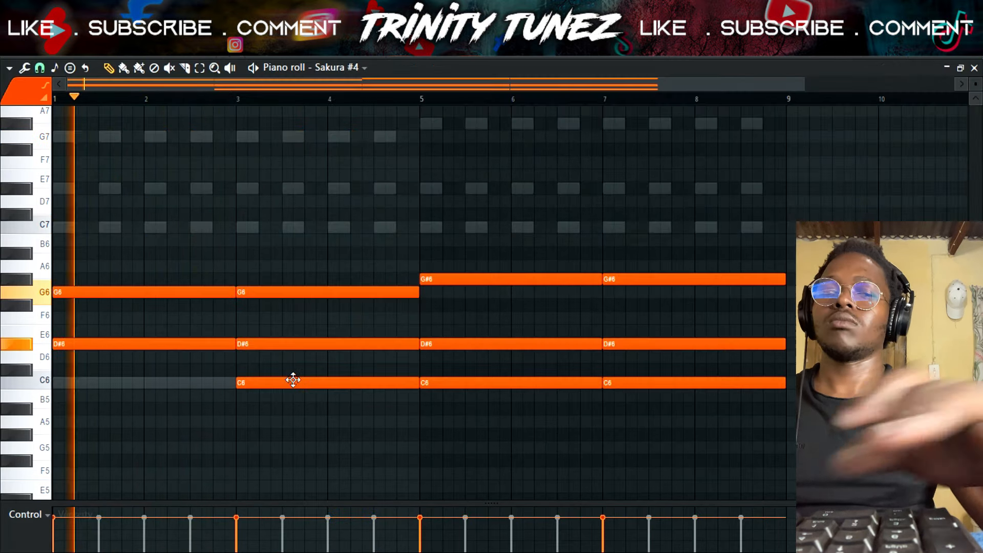
key(ctrl+Up)
key(space)
drag(198, 121, 73, 204)
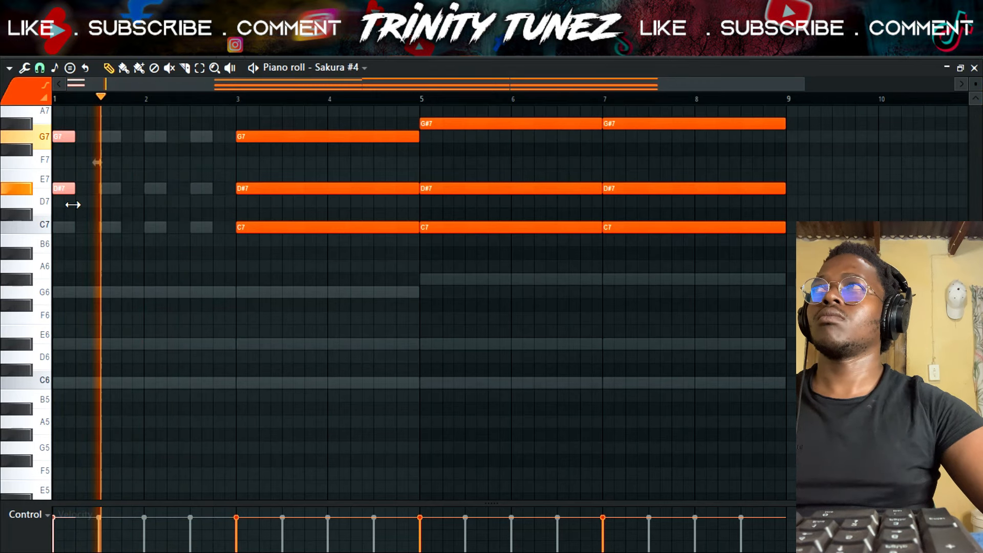
right_click(84, 177)
Step: Turn the opening G7 note into a slide note and try the Sakura #4 part an octave lower and higher
double_click(57, 134)
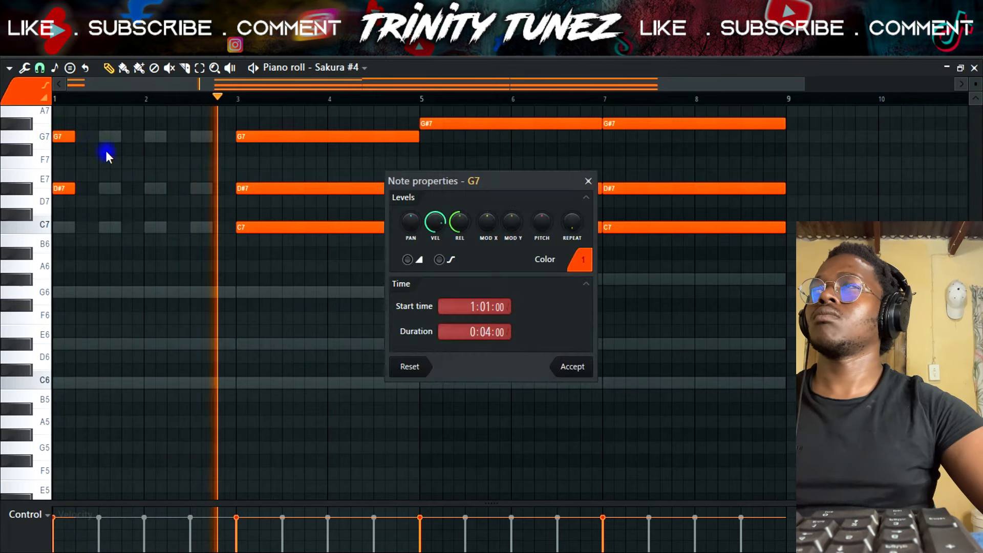
click(407, 260)
click(577, 371)
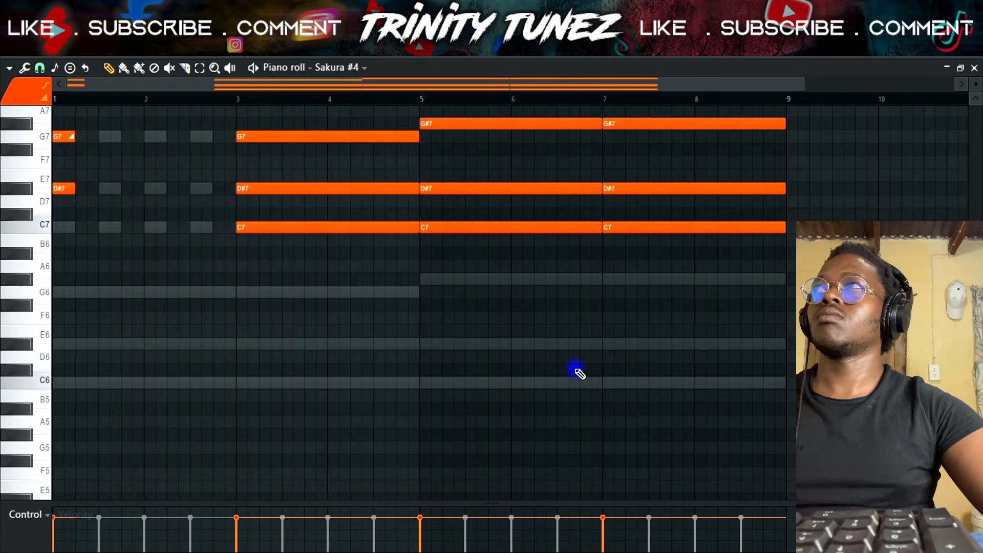
key(ctrl+Down)
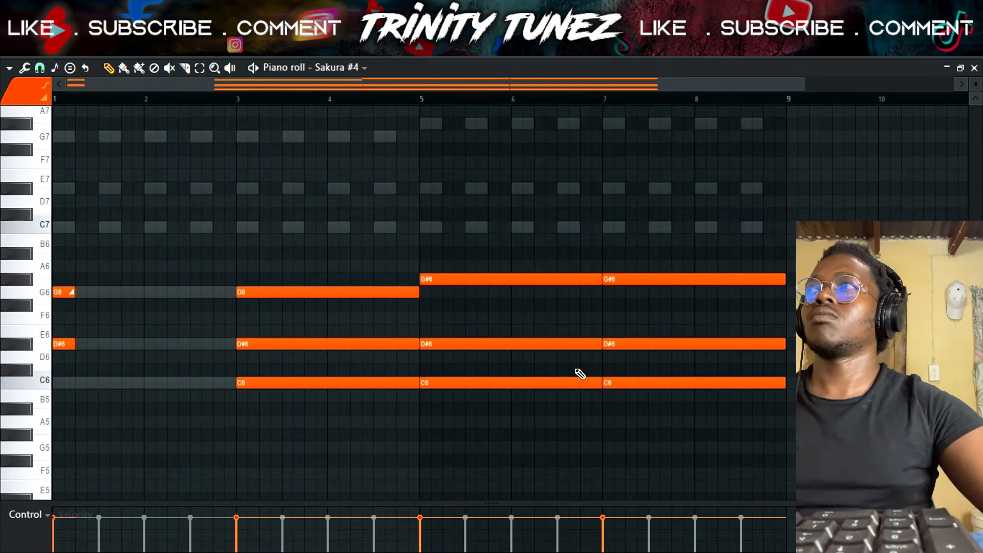
key(ctrl+Up)
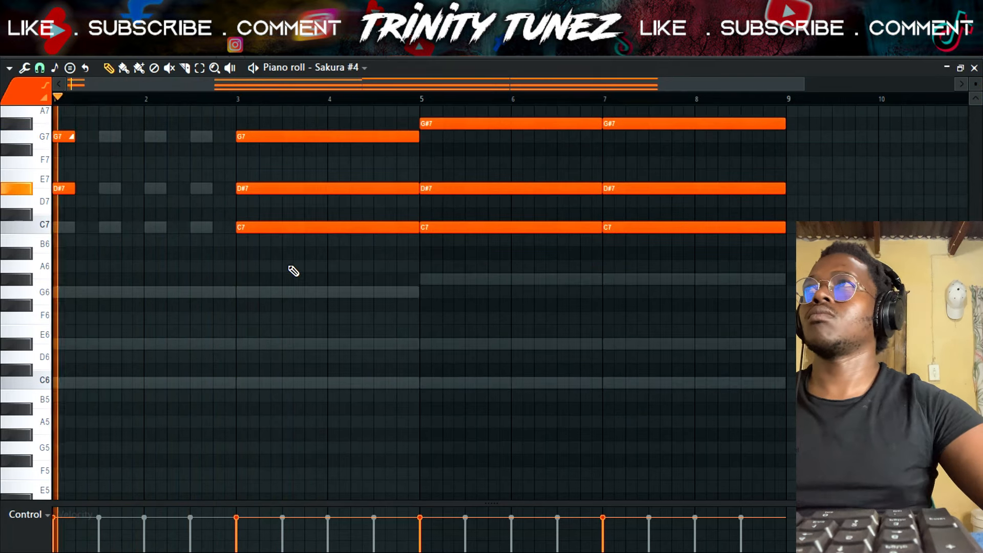
Step: Delete the held C7, G7 and D#7 notes starting at bar 3 in Sakura #4
right_click(301, 233)
scroll(281, 316, up, 4)
right_click(262, 292)
right_click(251, 344)
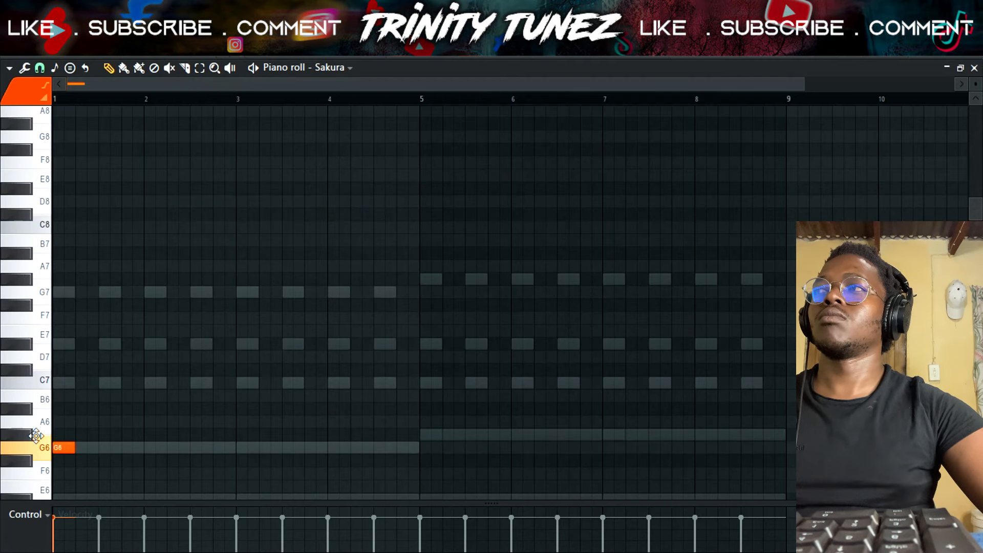
Step: Place one-beat G6 notes every half bar across bars 1 and 2 in the Sakura piano roll
scroll(123, 461, down, 5)
click(60, 430)
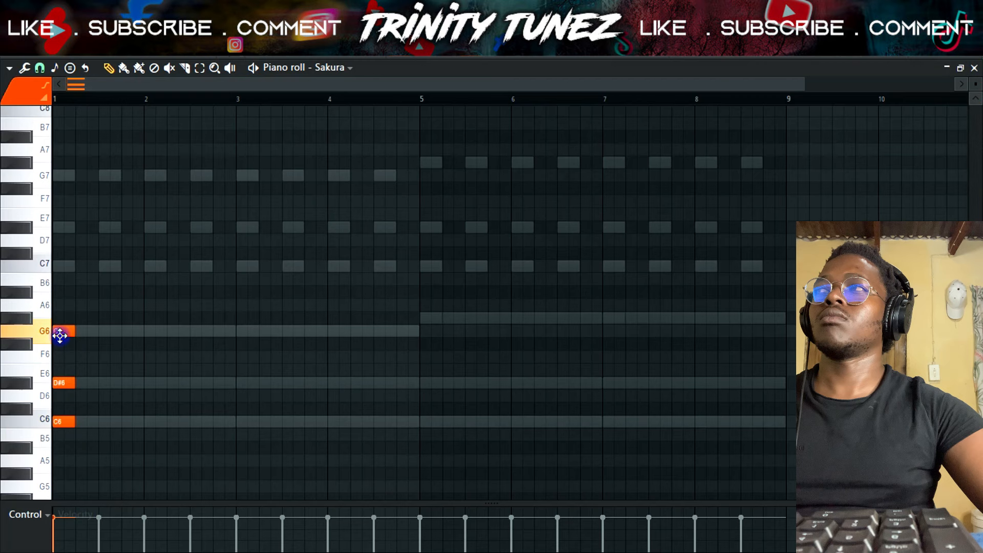
click(103, 330)
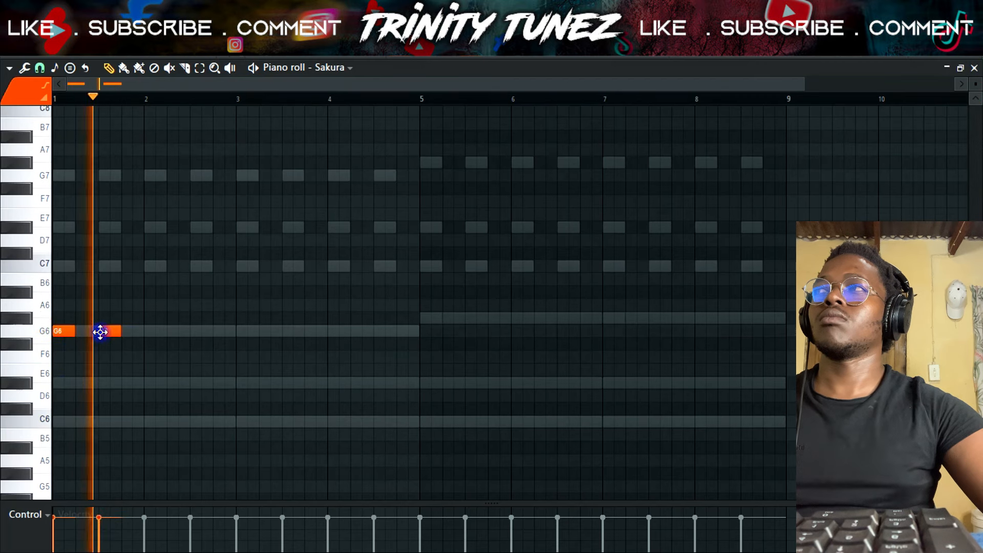
click(149, 330)
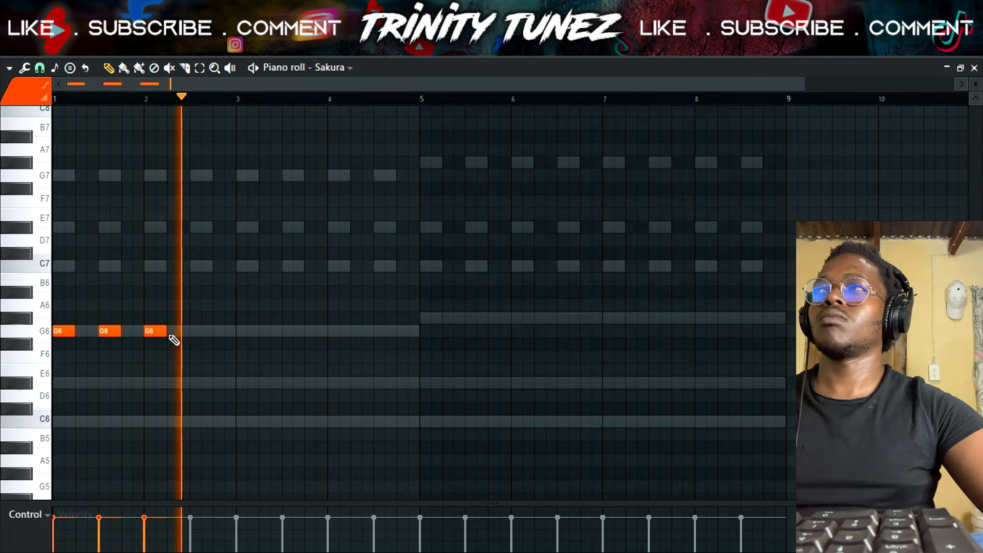
click(202, 331)
Step: Duplicate the Sakura G6 pattern into bars 3–4, and copy bars 1–4 to bars 5–8
drag(218, 313, 250, 333)
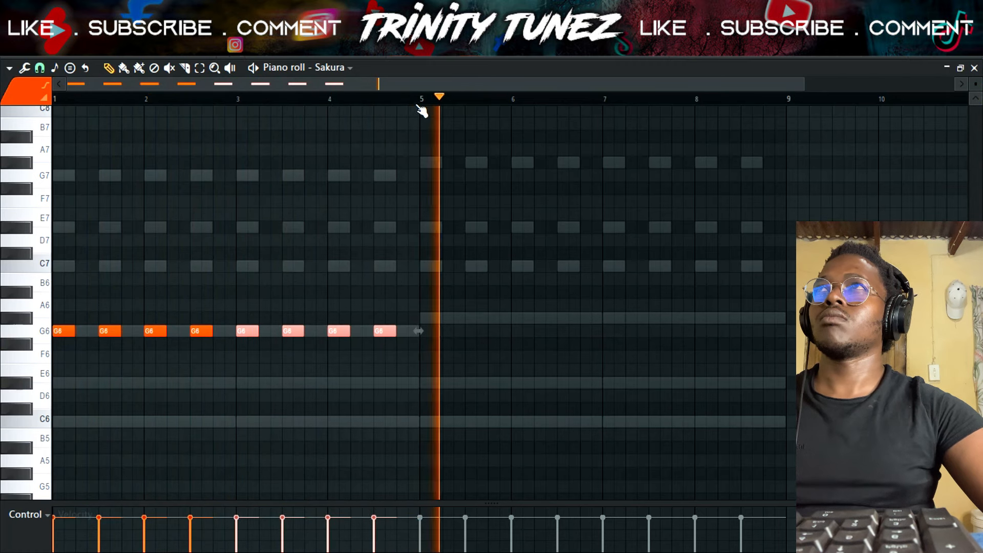
drag(420, 99, 99, 253)
key(ctrl+b)
key(ctrl+d)
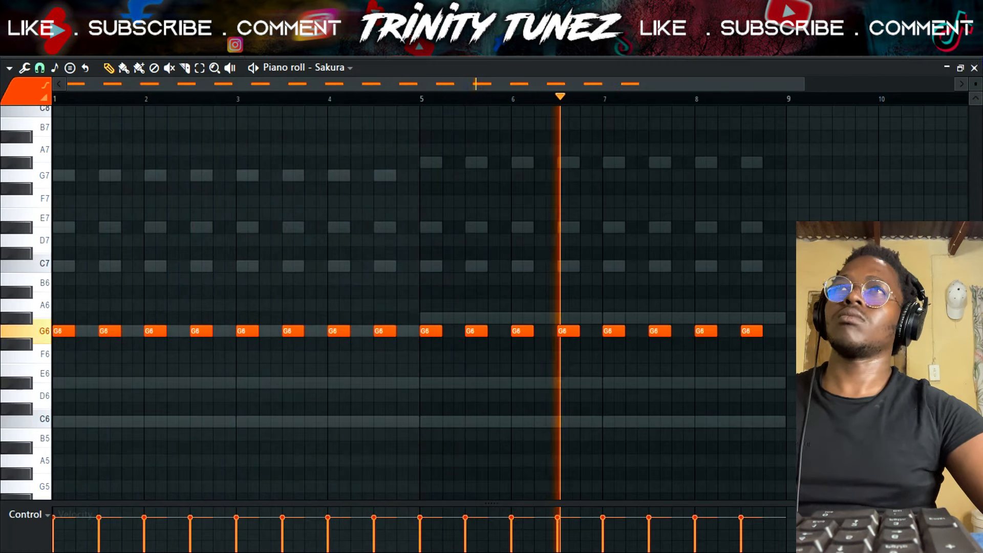
Step: Place the WAVES CRATE - CULT LEADER (C#) lead sample on Track 4 and audition it with only Track 3 playing alongside
click(975, 68)
key(alt+F8)
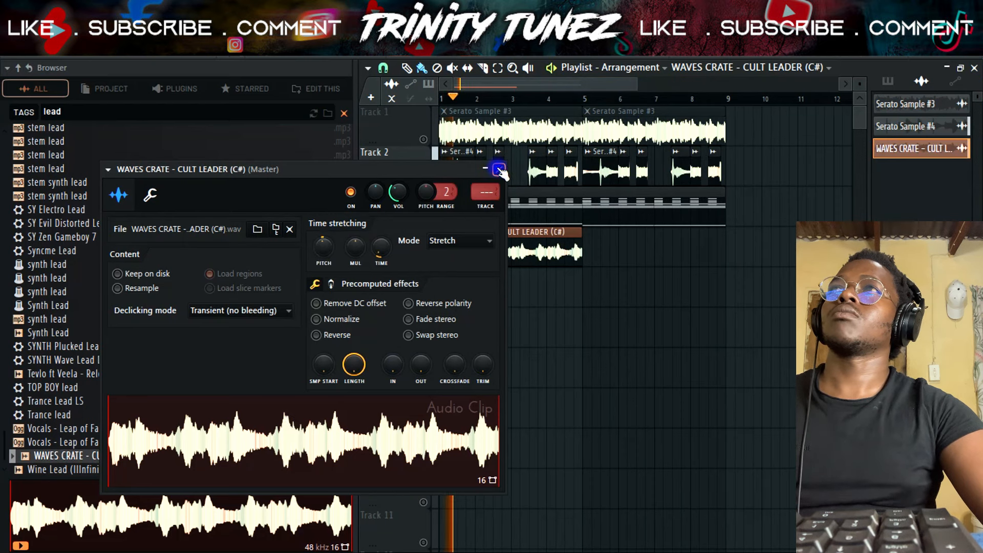
click(500, 170)
right_click(424, 260)
click(424, 221)
key(space)
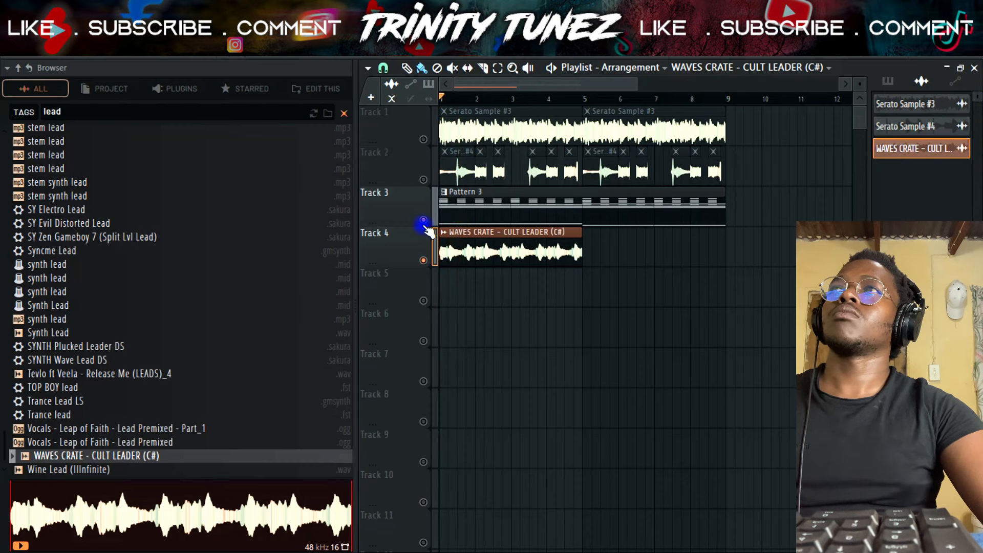
Step: Copy the WAVES CRATE - CULT LEADER (C#) clip to bars 5–8 of Track 4 and listen to the loop
drag(498, 245, 637, 242)
key(space)
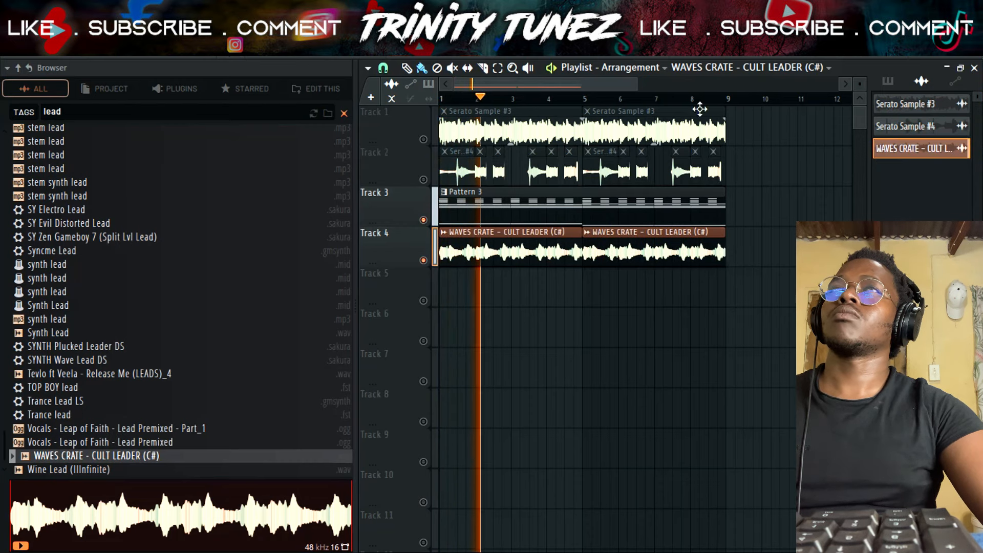
key(F6)
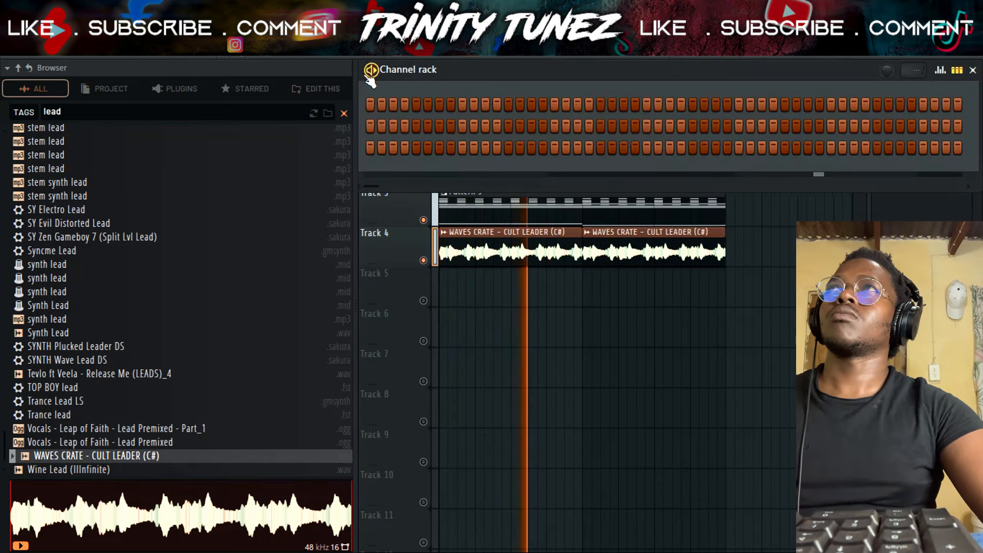
key(alt+F8)
key(F6)
key(space)
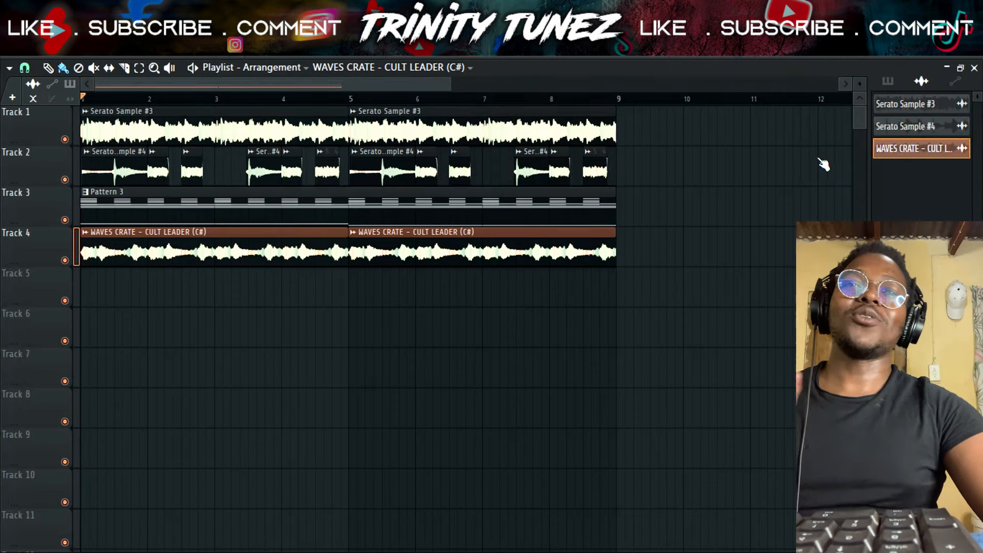
Step: Split Pattern 3 by channel and delete the resulting FL Keys clip from Track 3
click(896, 82)
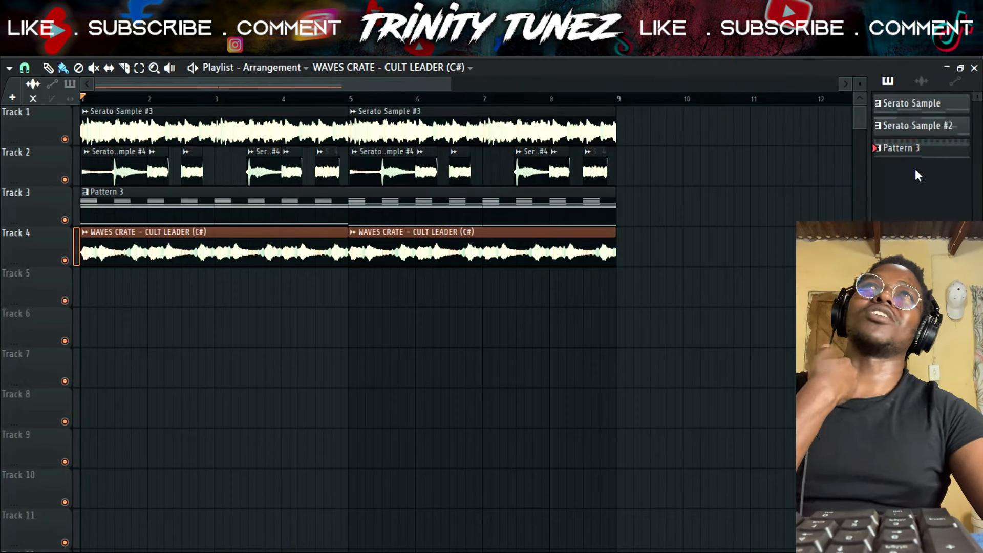
right_click(915, 149)
click(851, 388)
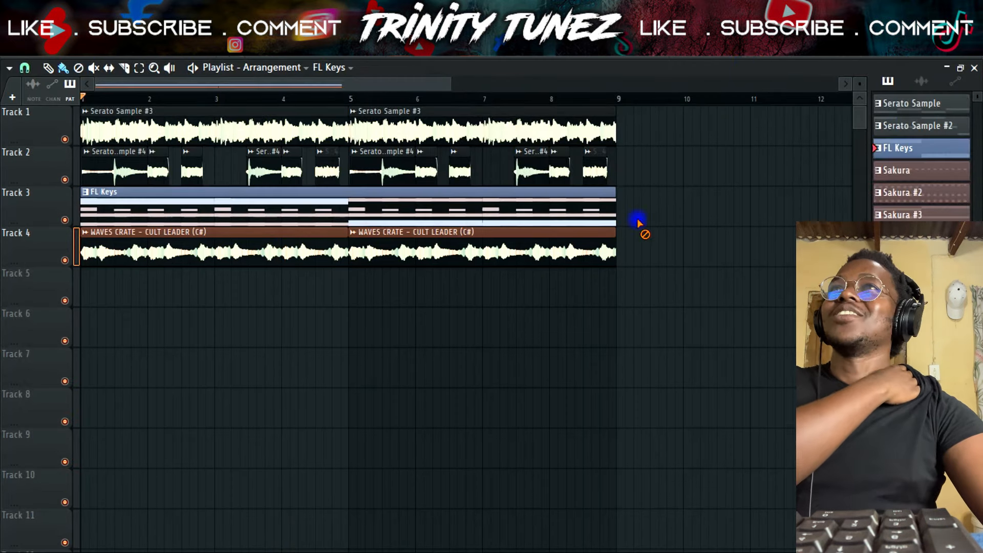
right_click(609, 220)
Step: Set the volume of mixer Insert 5 to -7.2 dB while the arrangement plays
key(F6)
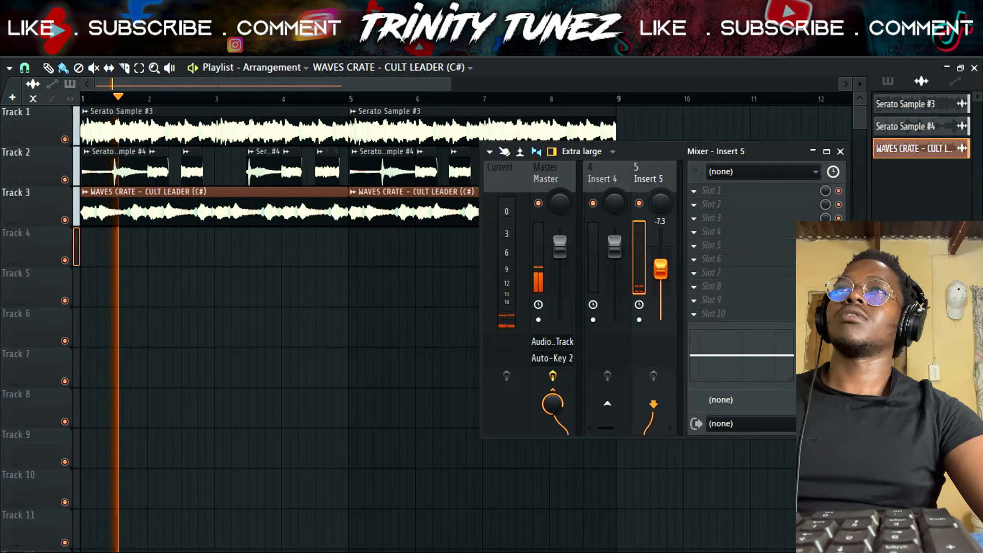
drag(668, 275, 670, 272)
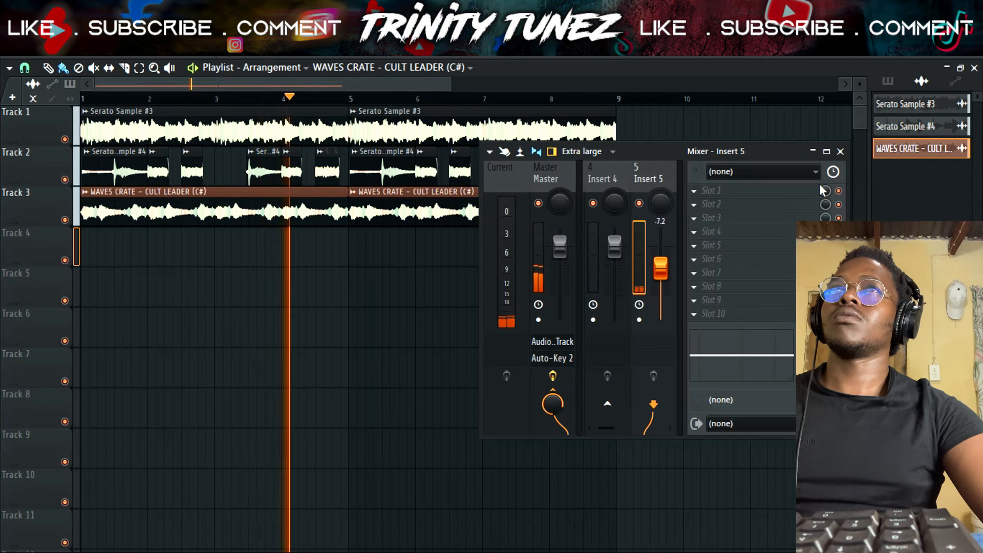
click(841, 152)
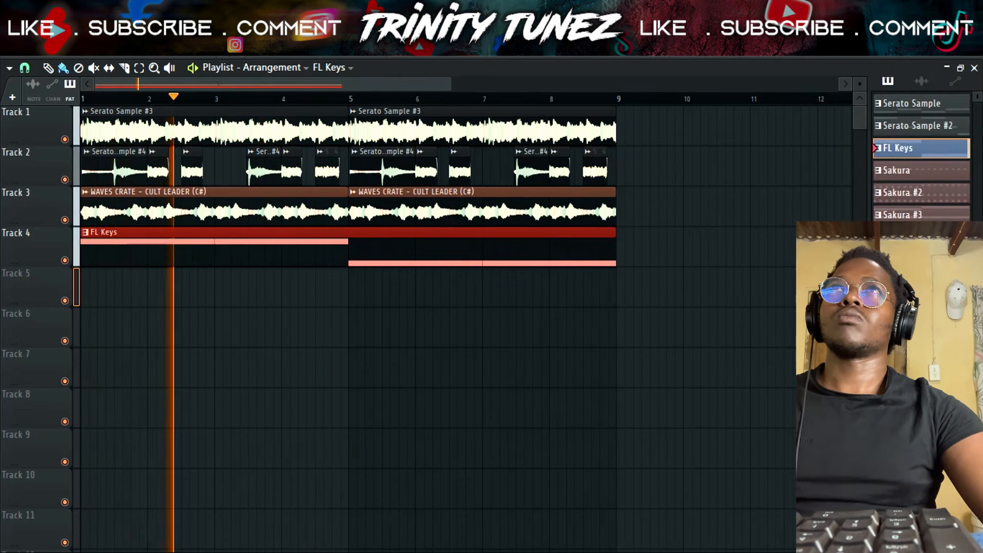
double_click(506, 253)
key(F6)
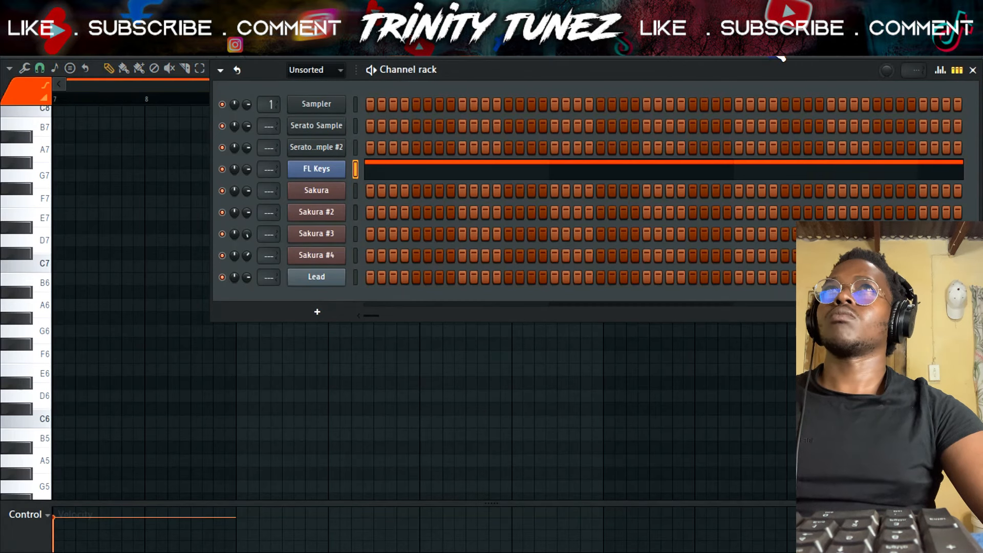
click(777, 50)
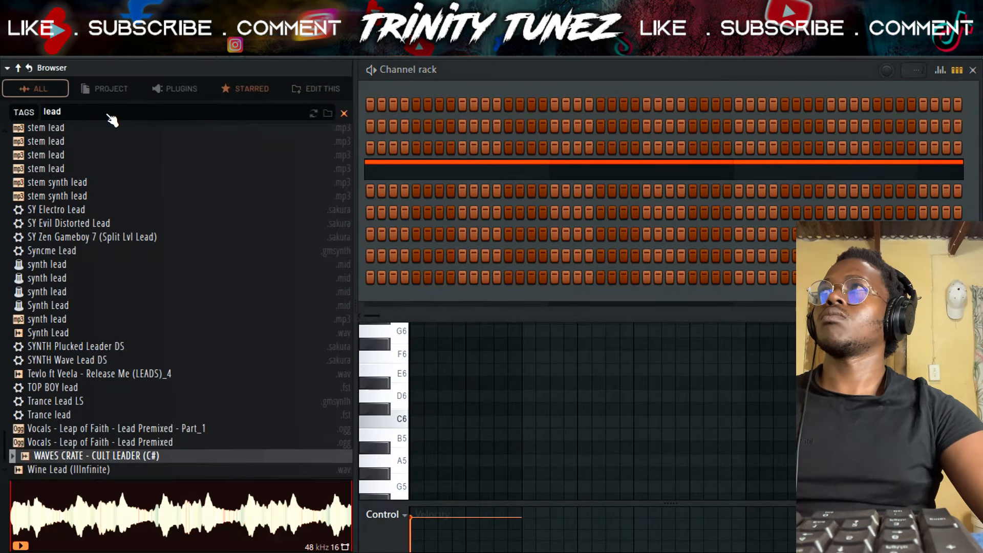
click(245, 88)
click(95, 114)
text(bass)
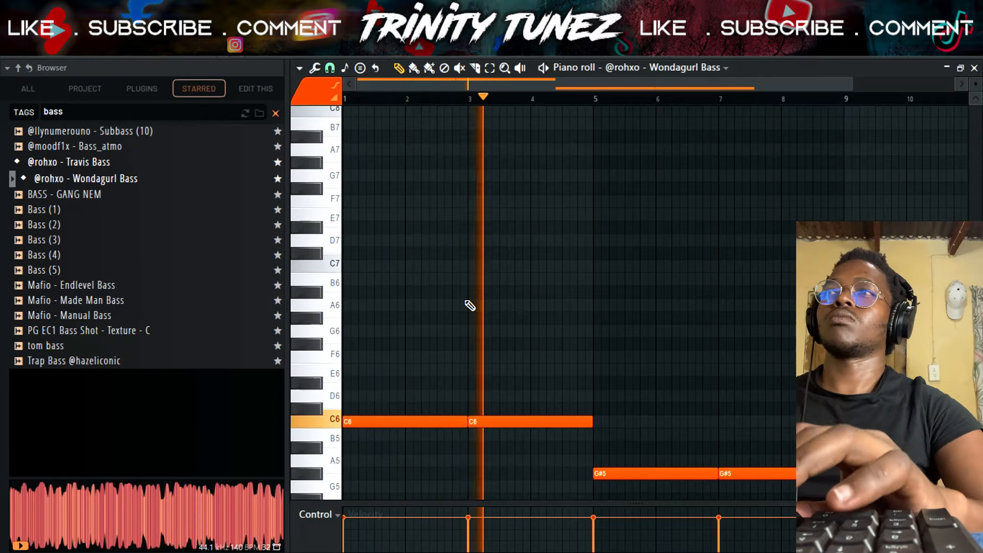
Step: Transpose the Wondagurl Bass notes down one octave to C5 and G#4
scroll(468, 305, down, 5)
key(ctrl+Down)
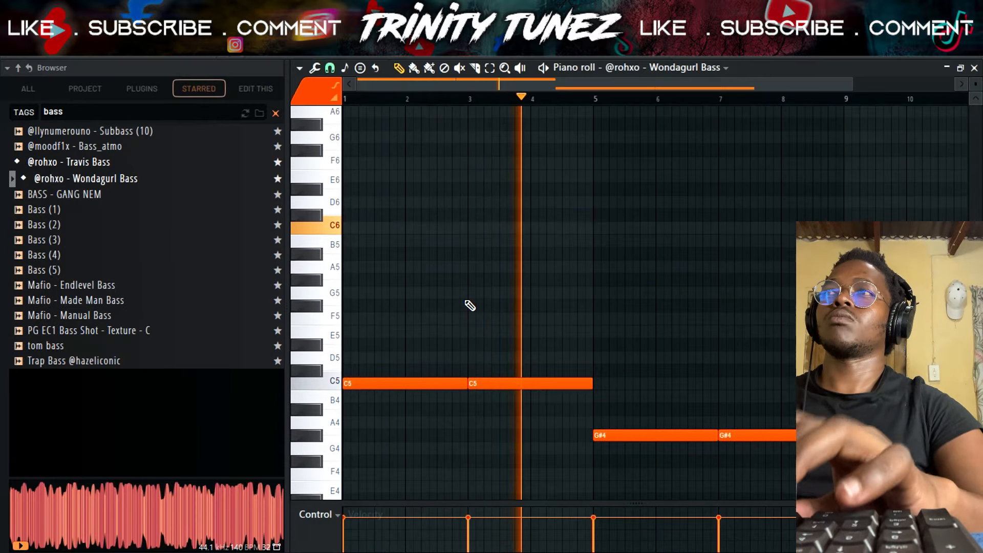
key(F5)
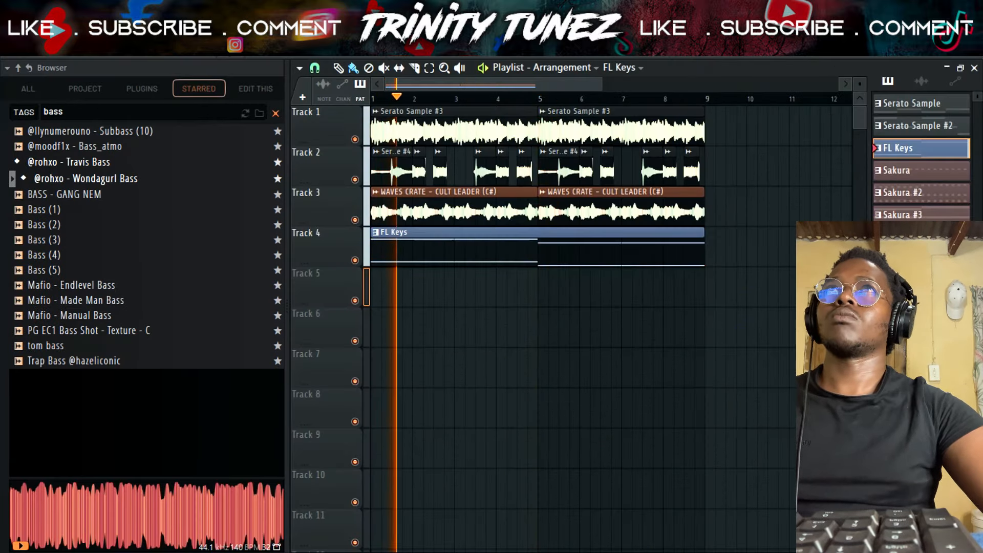
Step: Route the FL Keys channel to mixer track 2 and bring up the mixer
key(F6)
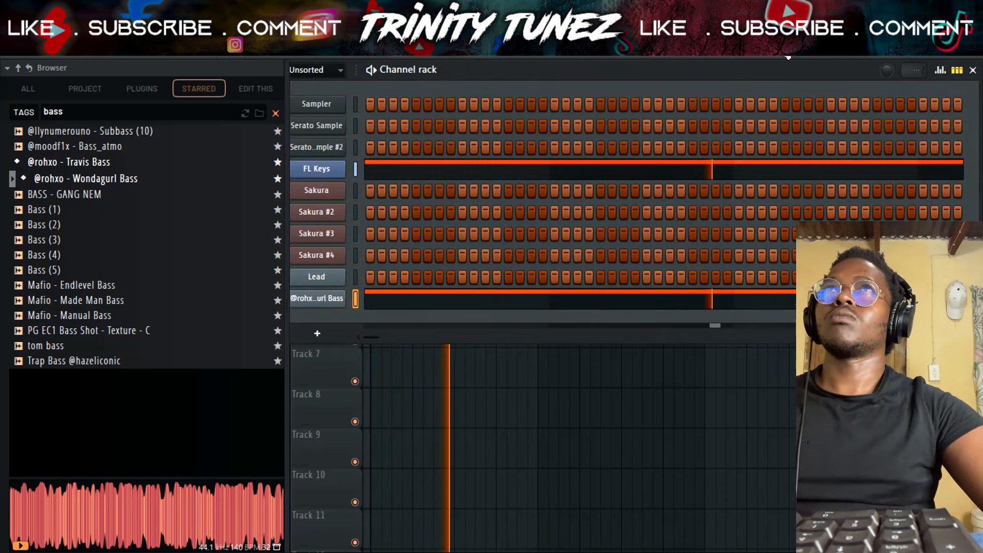
key(alt+F8)
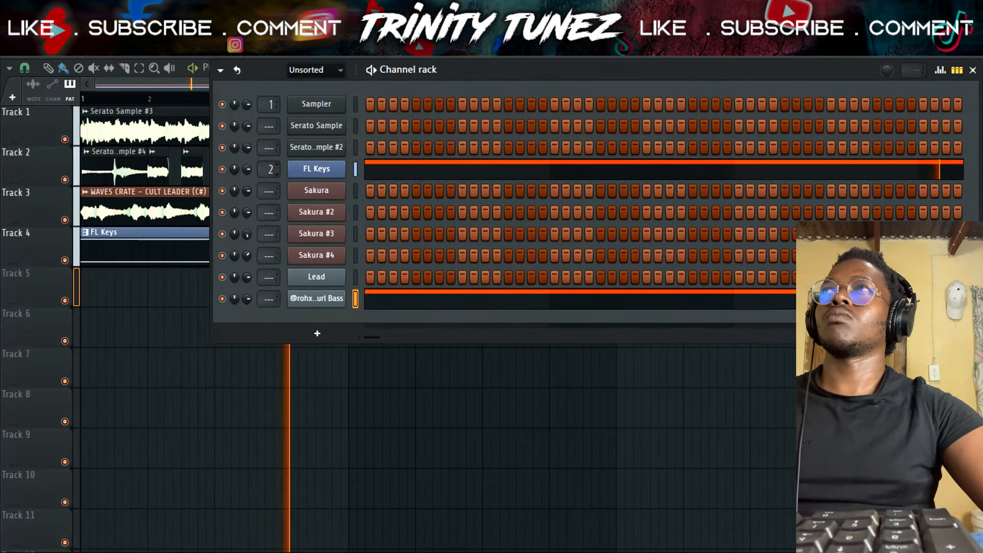
key(F9)
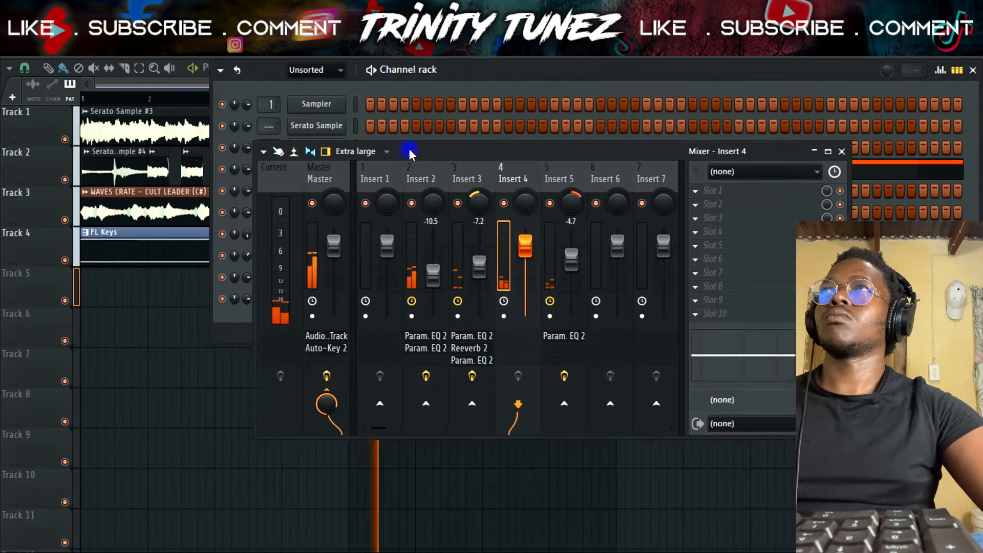
drag(410, 151, 450, 146)
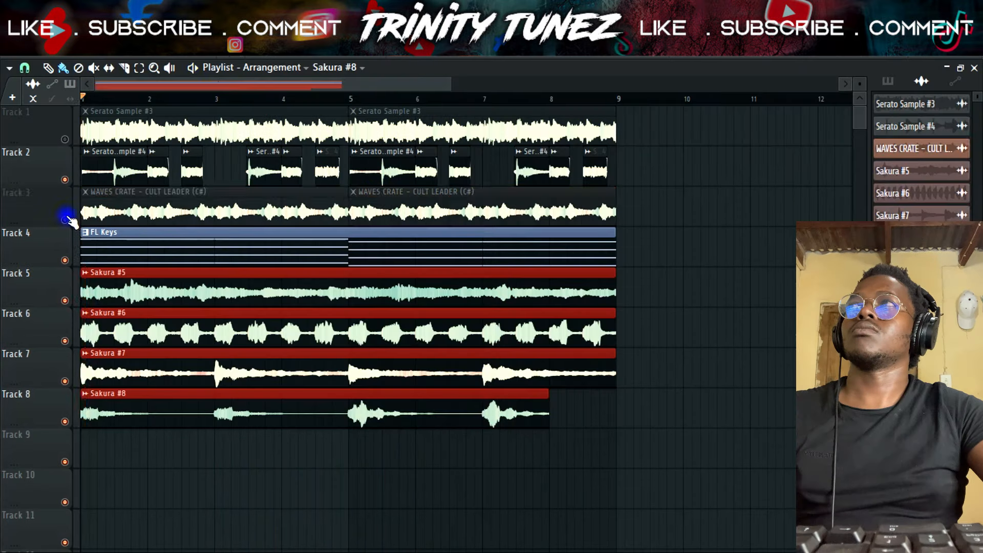
Step: Turn Tracks 1 and 3 back on and play the arrangement with all tracks active
click(67, 220)
key(space)
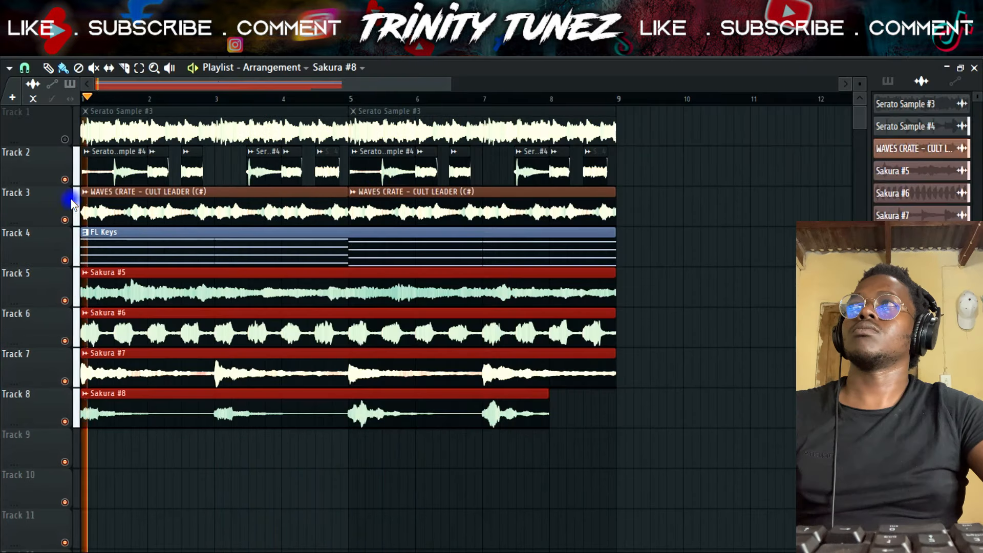
right_click(67, 220)
right_click(67, 220)
key(space)
key(space)
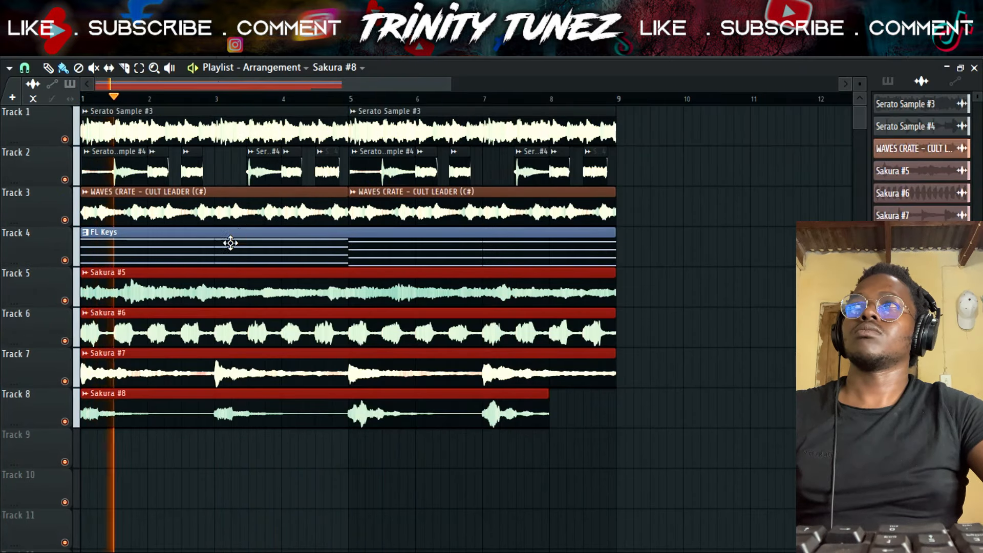
Step: Move the FL Keys clip on Track 4 so it starts at bar 9
drag(230, 243, 767, 214)
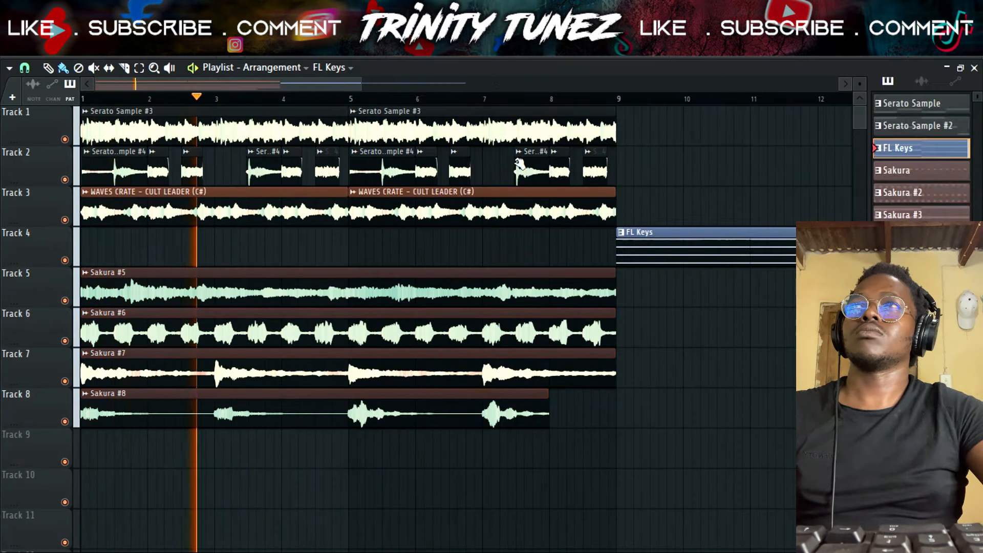
scroll(560, 105, down, 3)
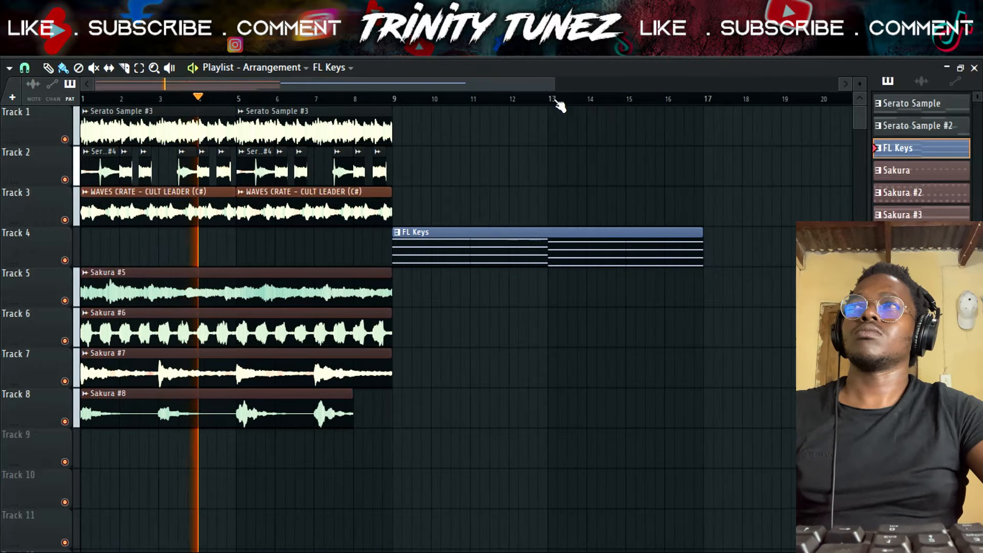
Step: Check the Sakura #7 and Sakura #8 levels in the mixer during playback
key(F9)
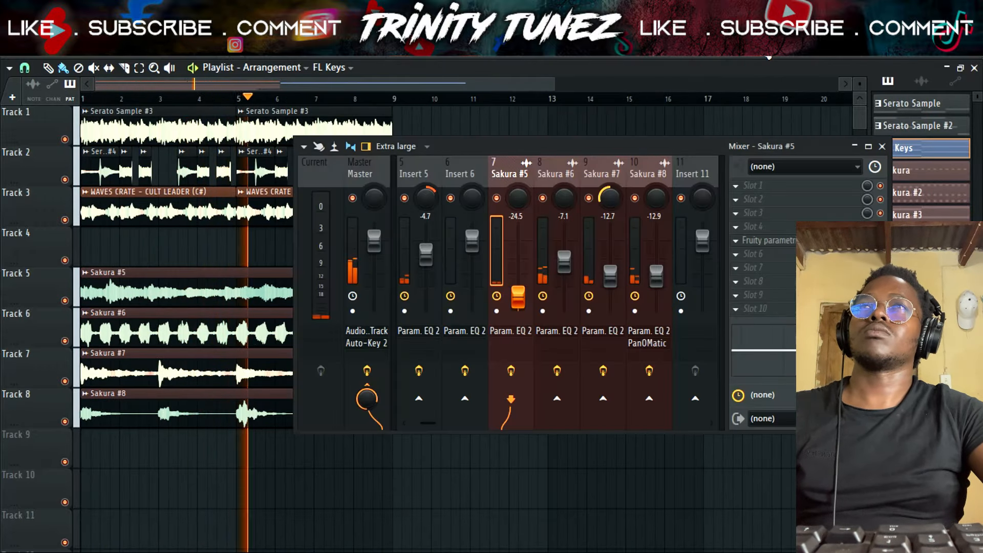
click(601, 175)
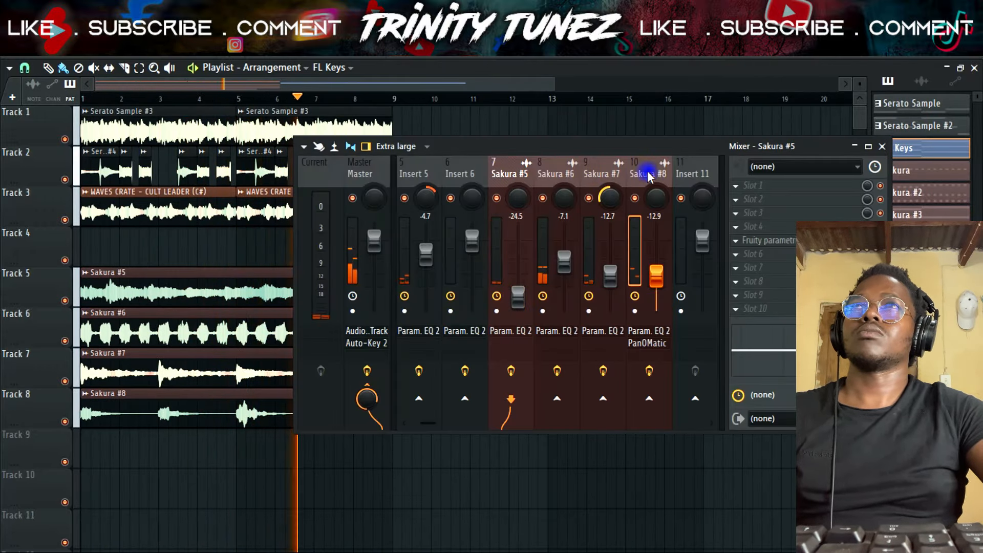
click(612, 277)
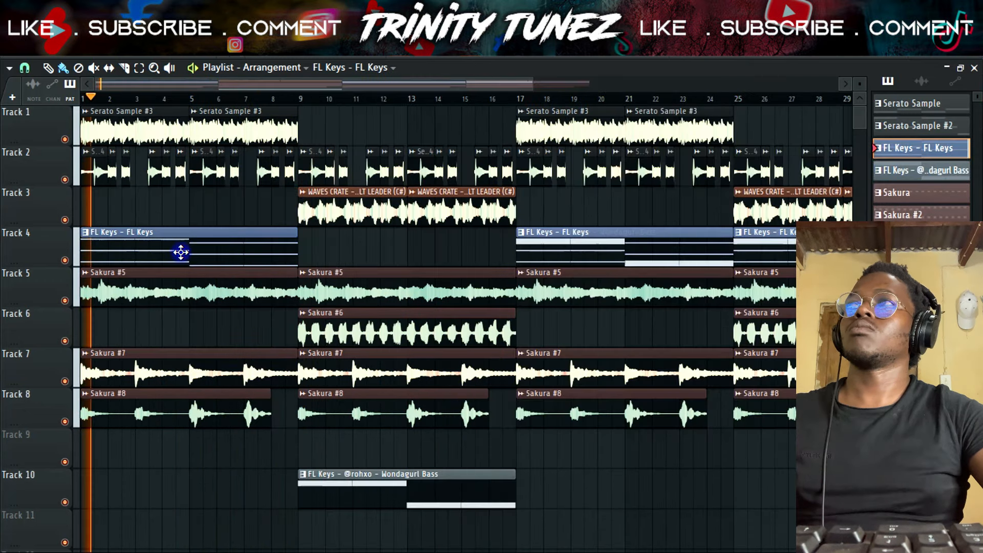
Step: Move the Wondagurl Bass clip from Track 10 up to Track 9 and delete the FL Keys clip at bar 17 of Track 4
double_click(181, 251)
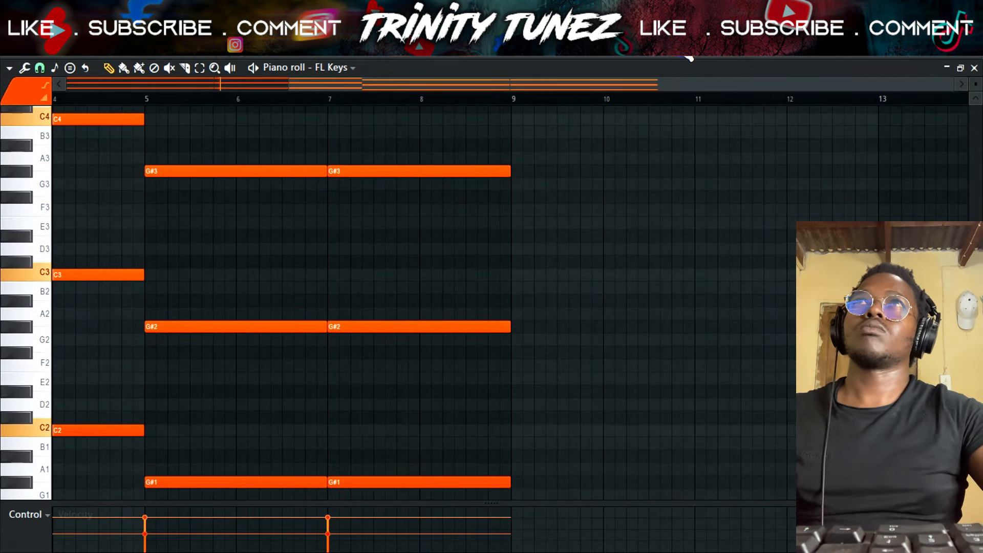
click(685, 50)
drag(382, 488, 382, 448)
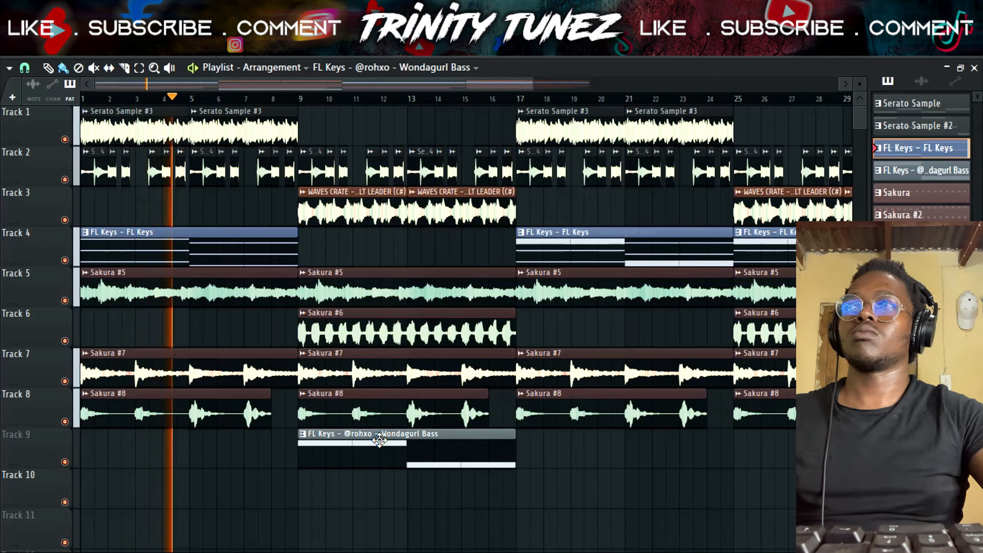
right_click(555, 255)
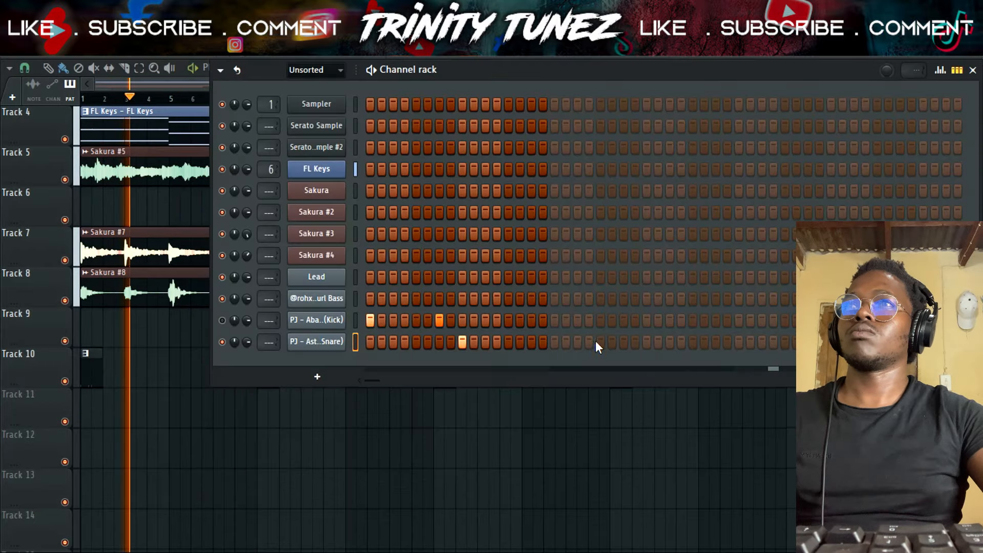
Step: Add a snare hit on step 25 and fill the hi-hat channel on every 2 steps
click(647, 342)
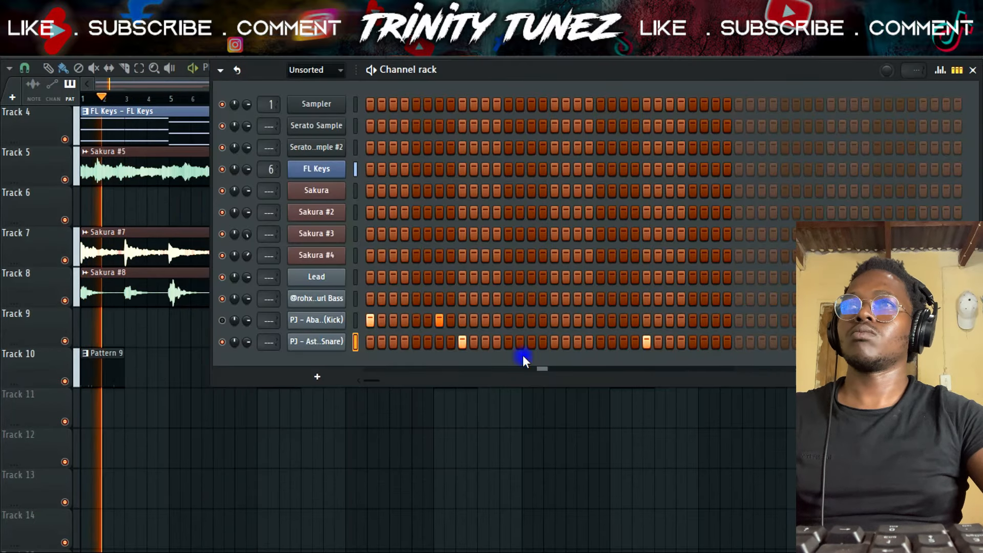
right_click(329, 344)
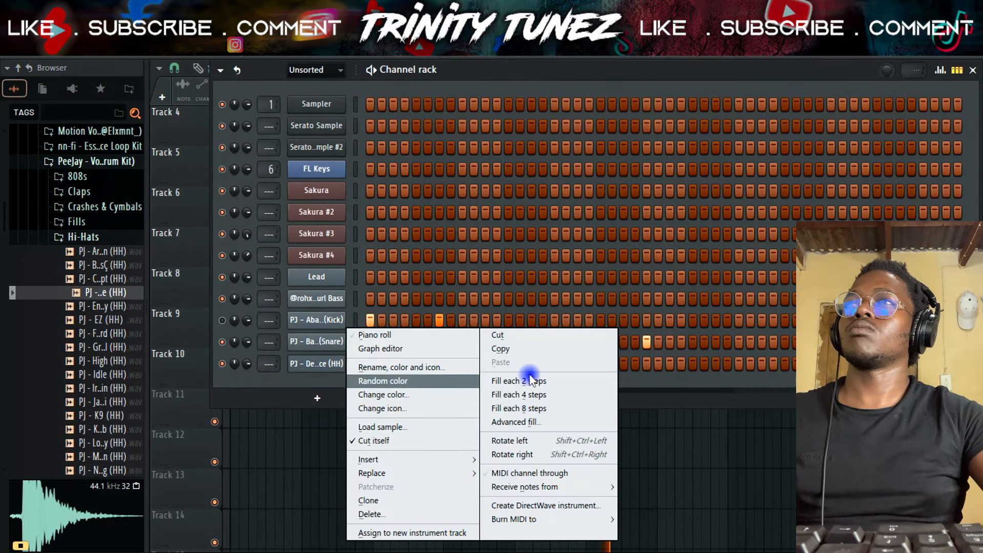
click(530, 380)
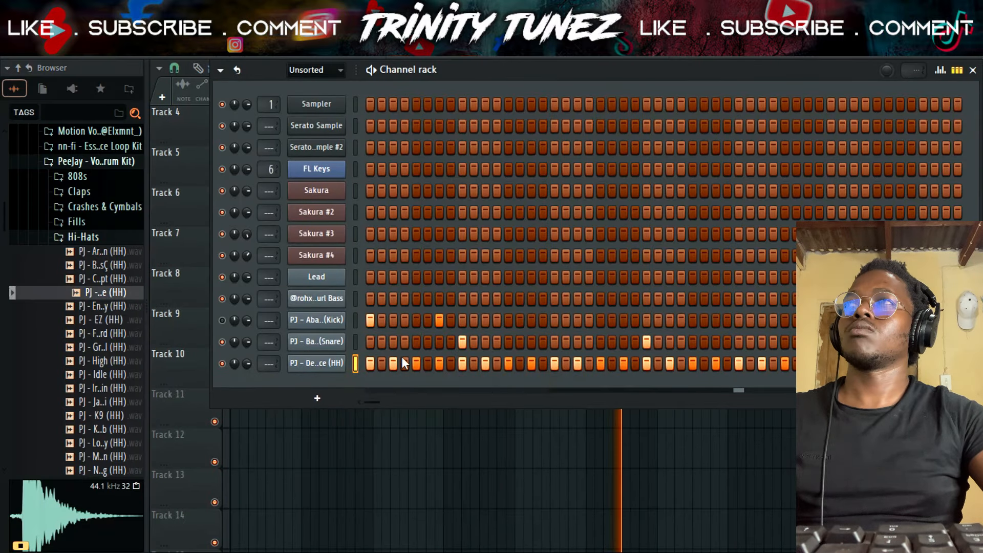
Step: Replace the hi-hat sample with the first one in the Hi-Hats folder and add kick hits on steps 13 and 16
right_click(122, 251)
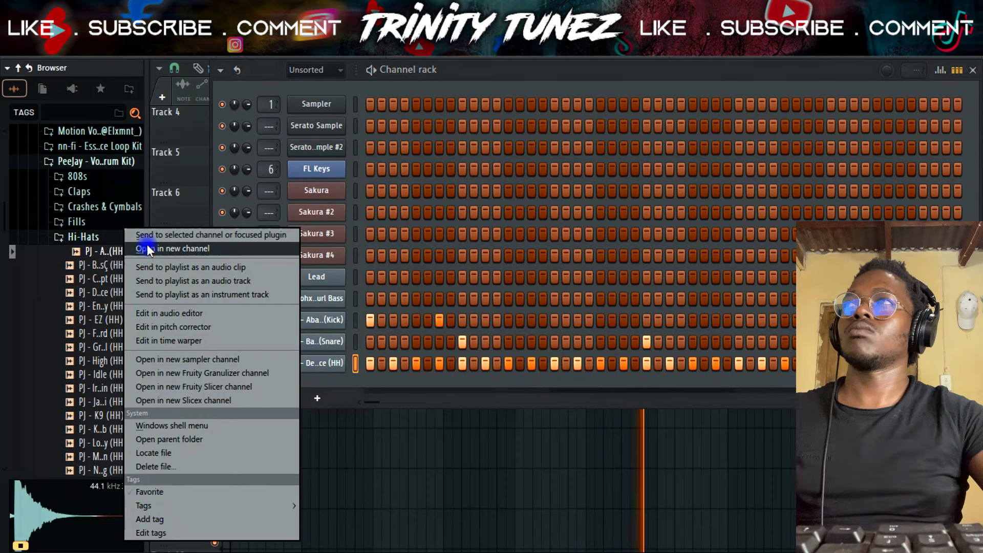
click(146, 244)
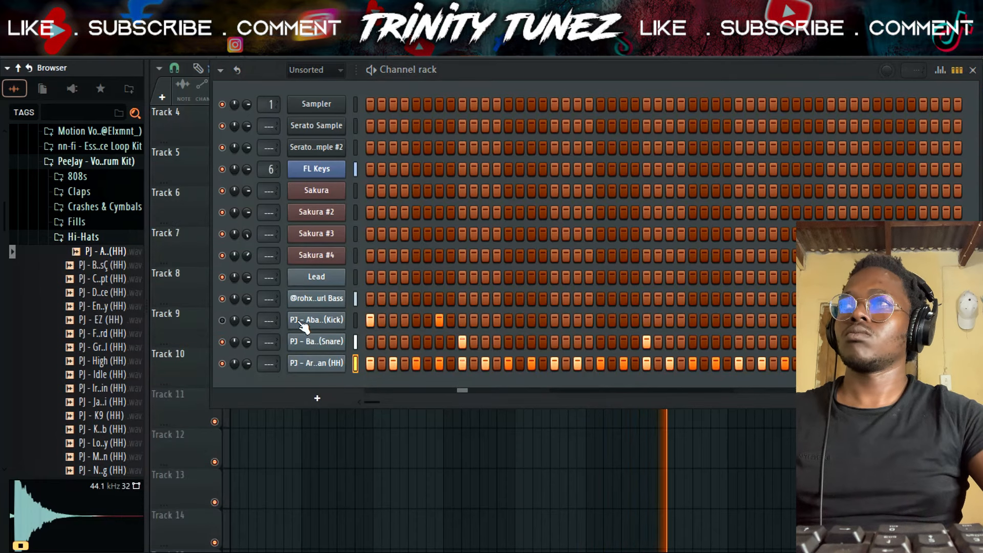
click(509, 320)
click(543, 320)
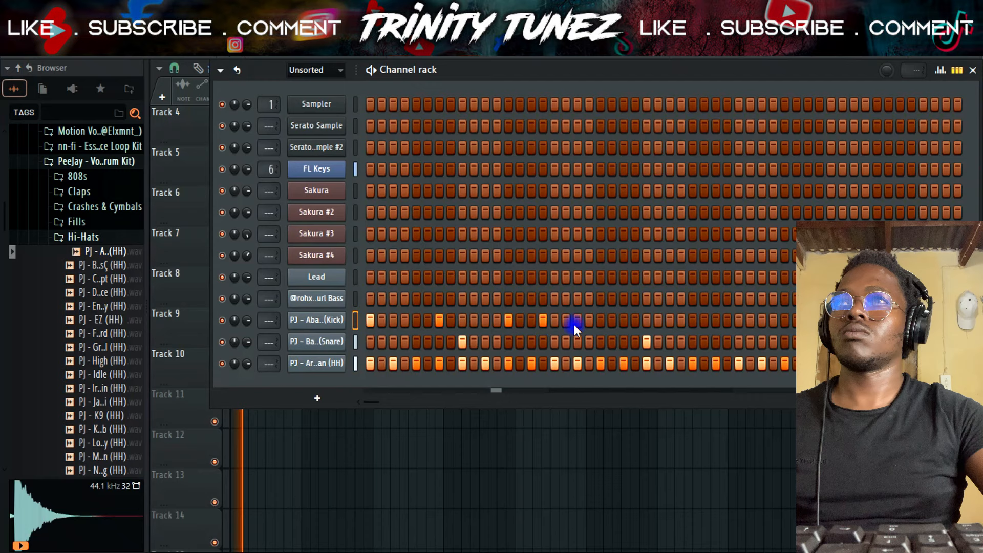
Step: Remove the kick hit on step 16 and check the kick's notes in the piano roll
click(544, 320)
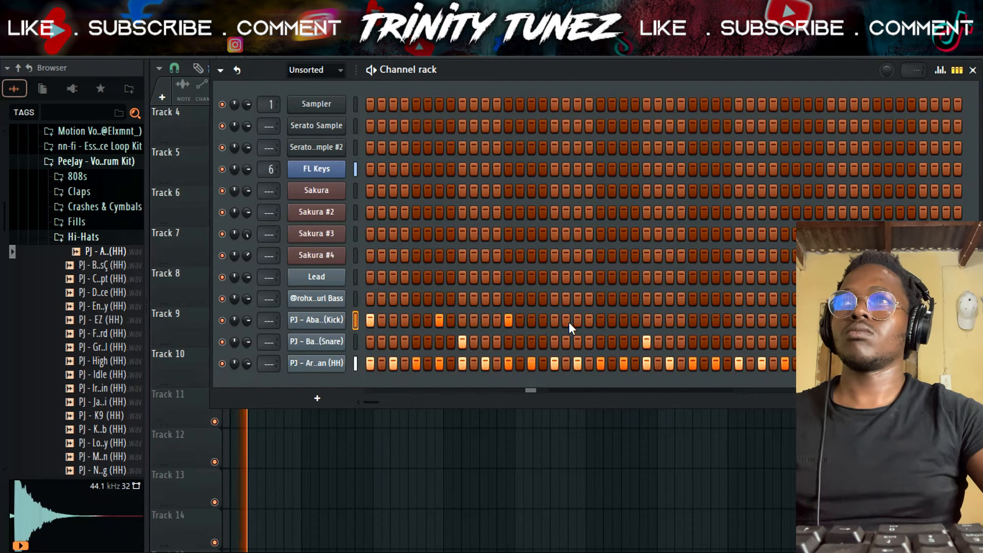
key(F7)
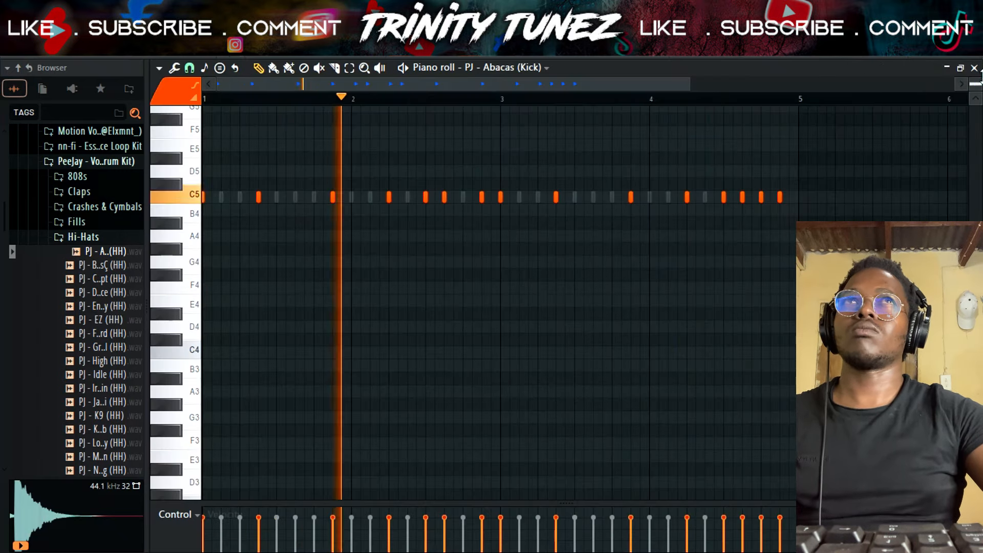
click(975, 68)
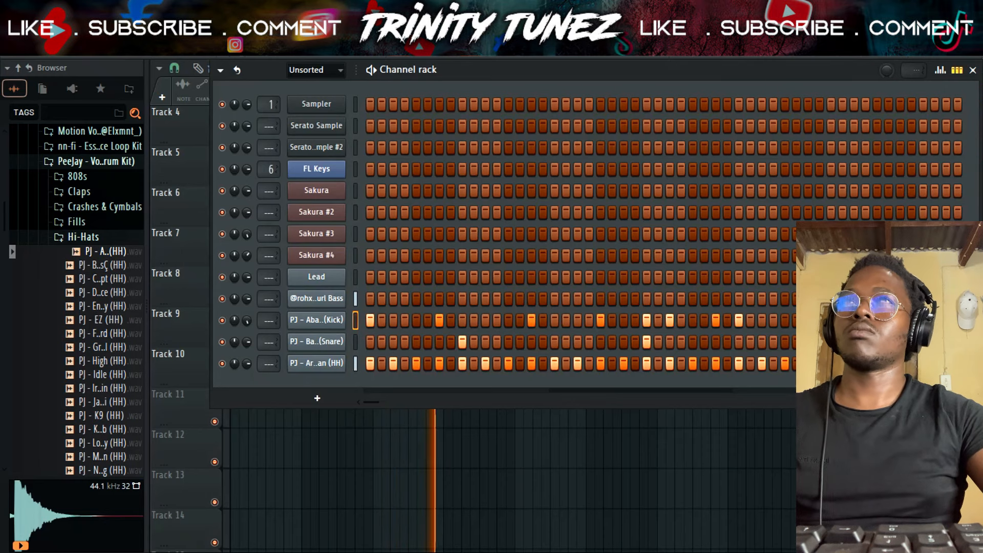
Step: Open the mixer and bring up the options for the Auto-Key 2 effect slot on the master track
key(F9)
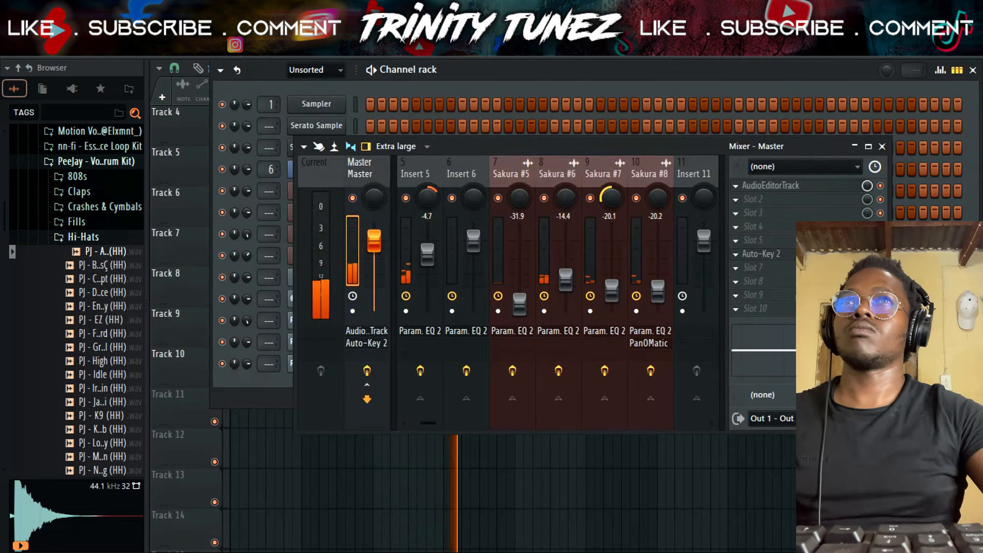
click(737, 255)
mouse_move(738, 217)
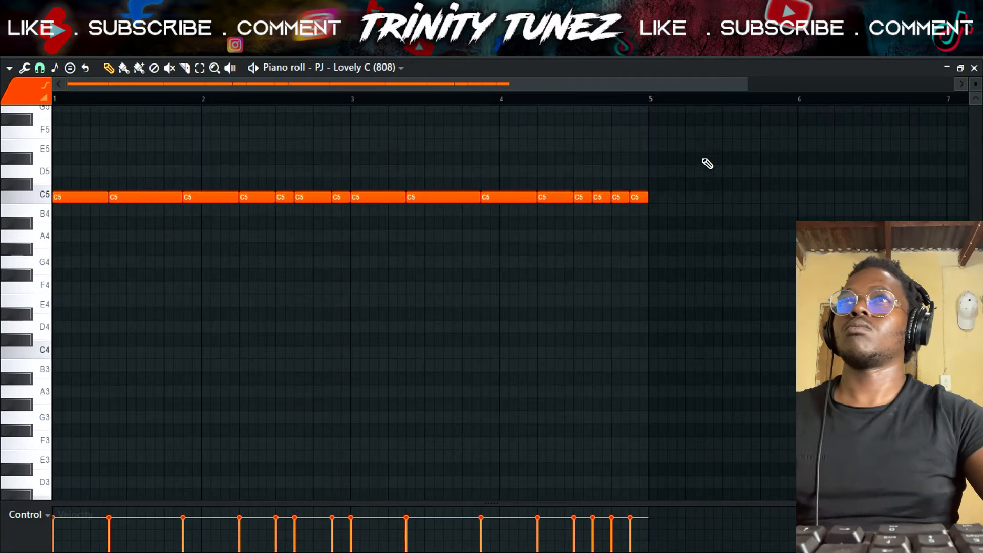
Step: Copy all the C5 808 notes to bar 5 at G#4 and place the Pattern 10 clip at bar 25 of Track 11
drag(703, 146, 6, 279)
drag(90, 195, 691, 246)
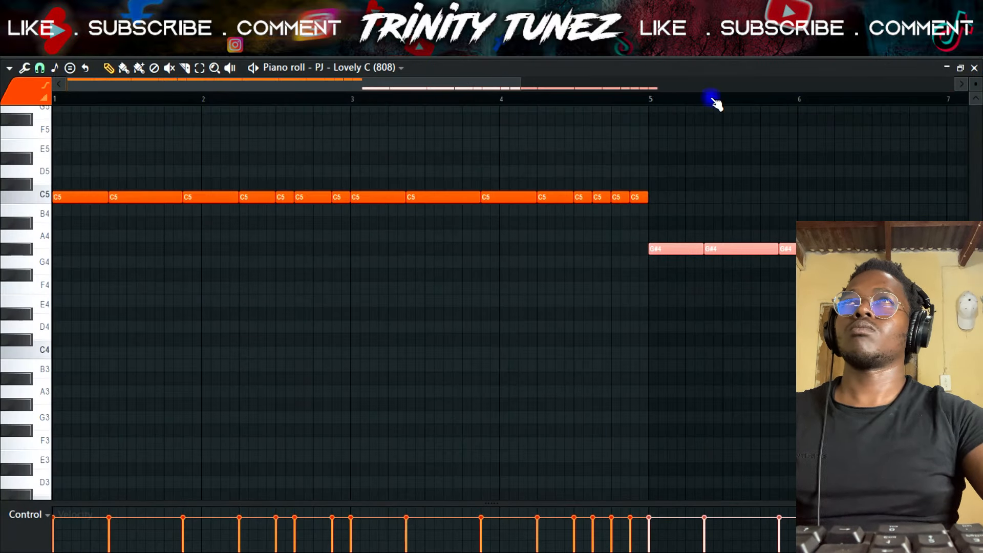
key(F5)
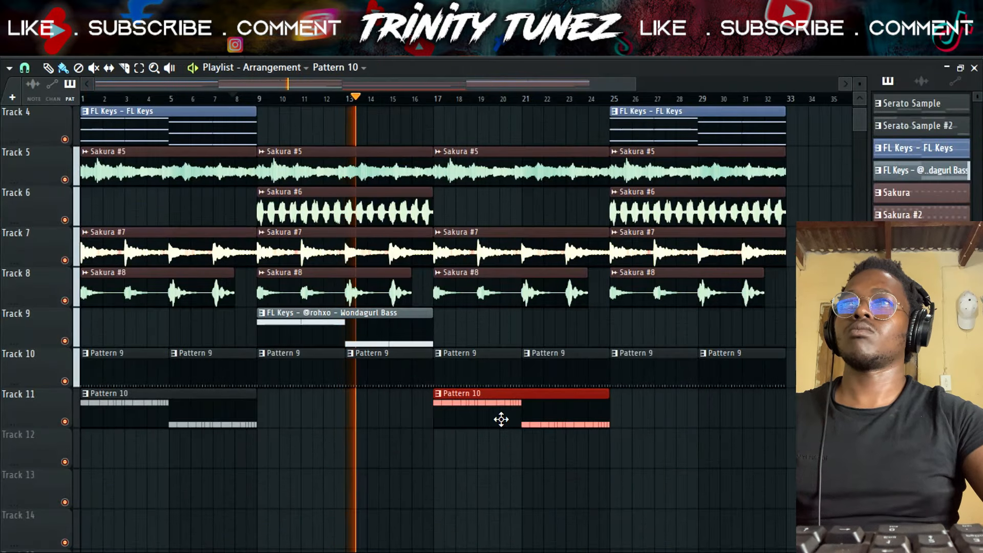
scroll(497, 418, up, 3)
scroll(496, 418, down, 2)
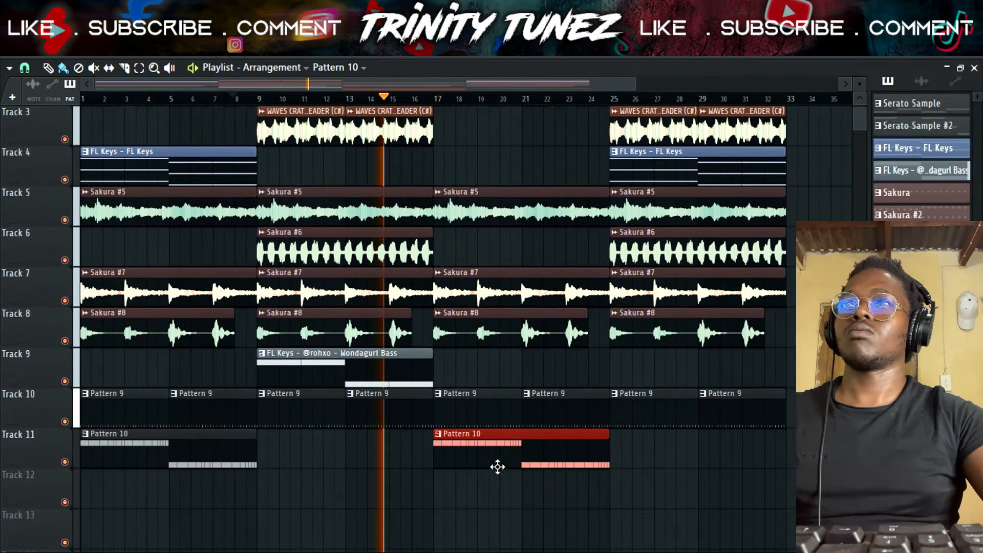
drag(497, 465, 697, 461)
Step: Raise the short 808 notes on steps 9 and 15 of bar 2 by an octave to C6
key(F7)
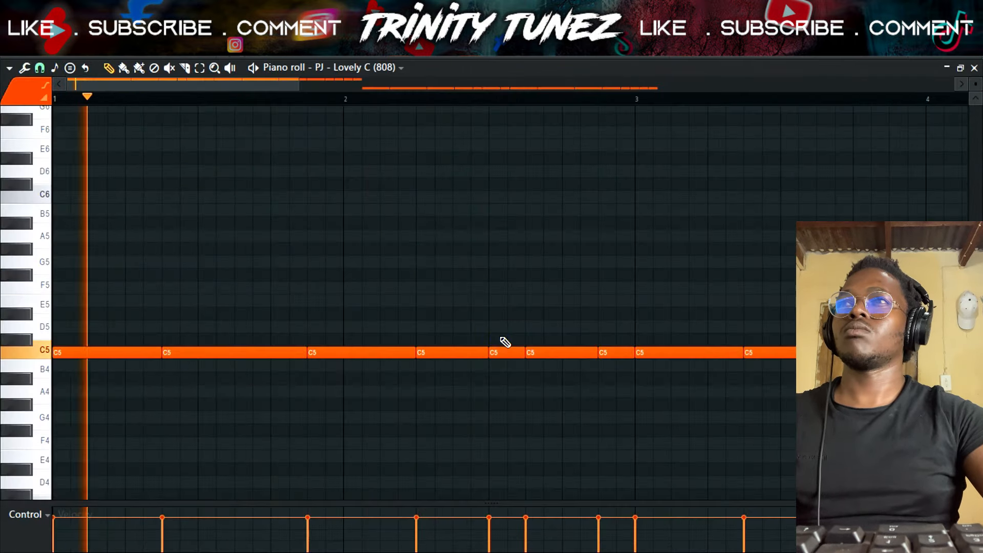
drag(499, 337, 508, 374)
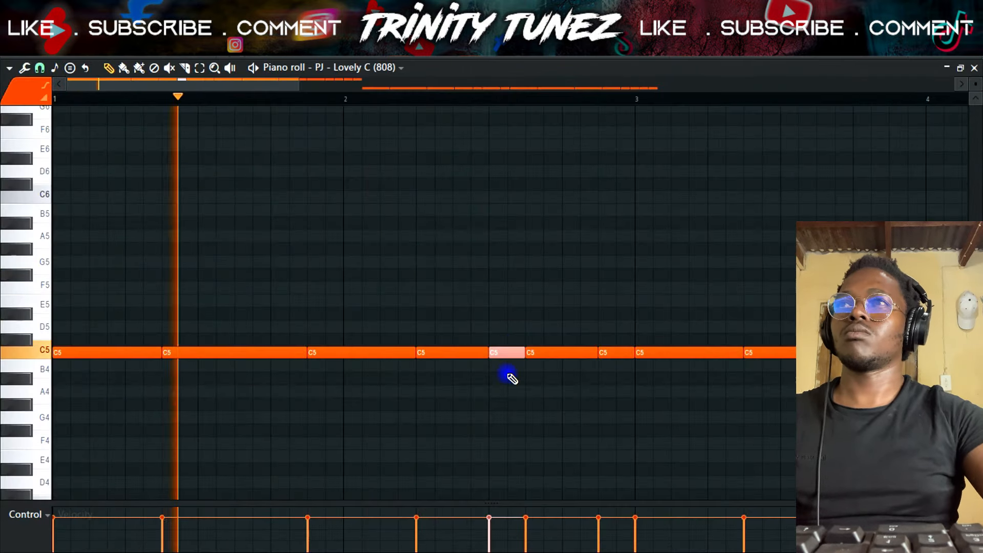
key(ctrl+Up)
ctrl+click(638, 295)
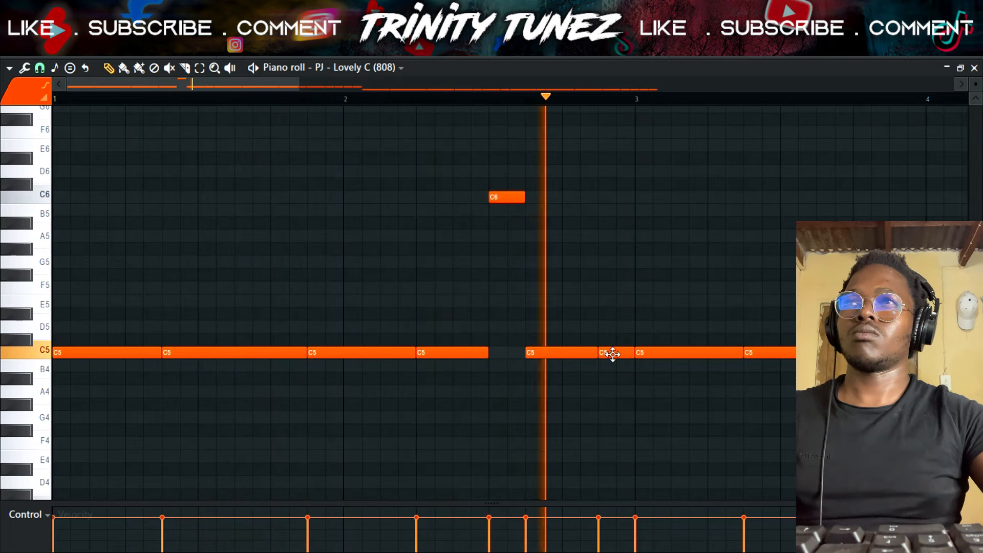
ctrl+click(625, 352)
key(ctrl+Up)
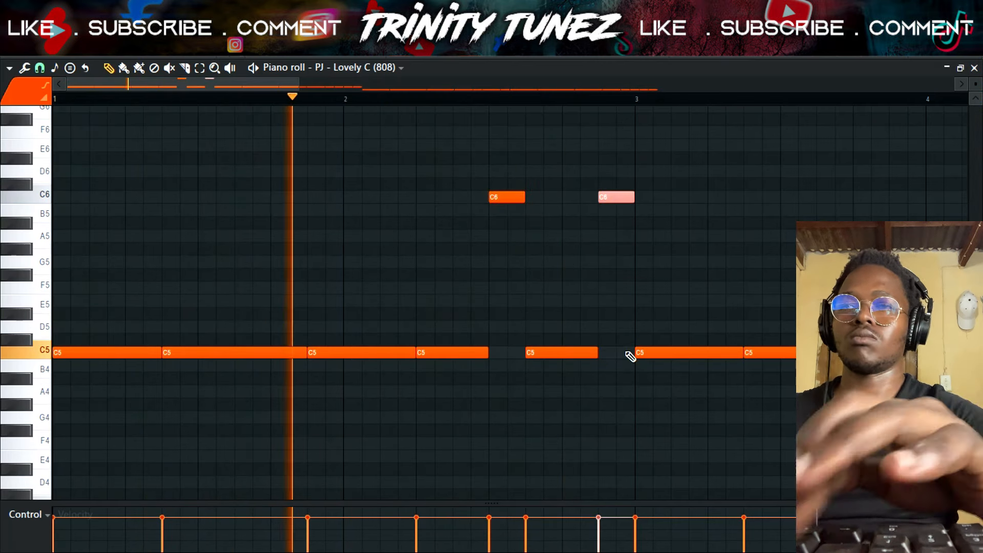
Step: Raise the short 808 notes in bar 4, setting steps 9 and 15 to C6 and step 13 to C7
drag(293, 89, 376, 90)
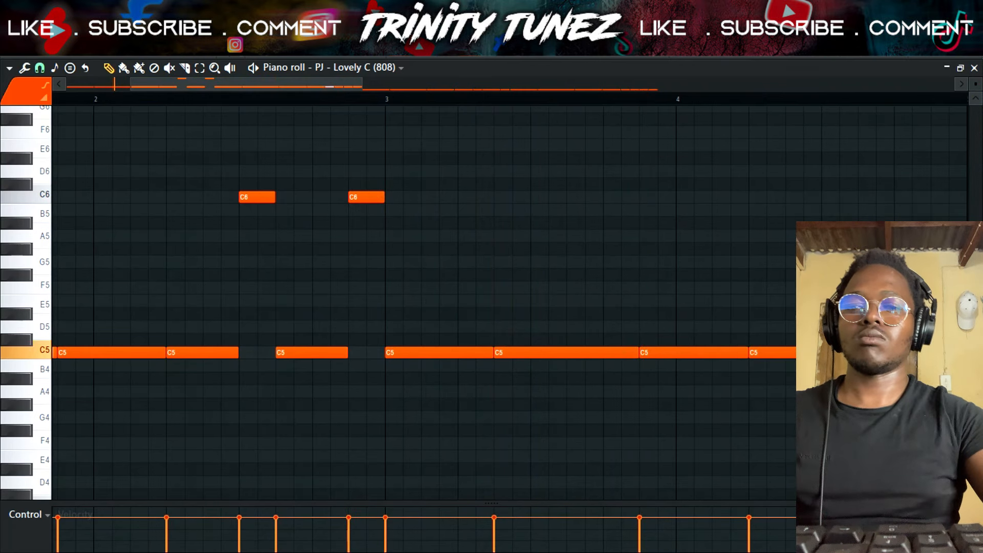
key(ctrl+Up)
ctrl+click(876, 352)
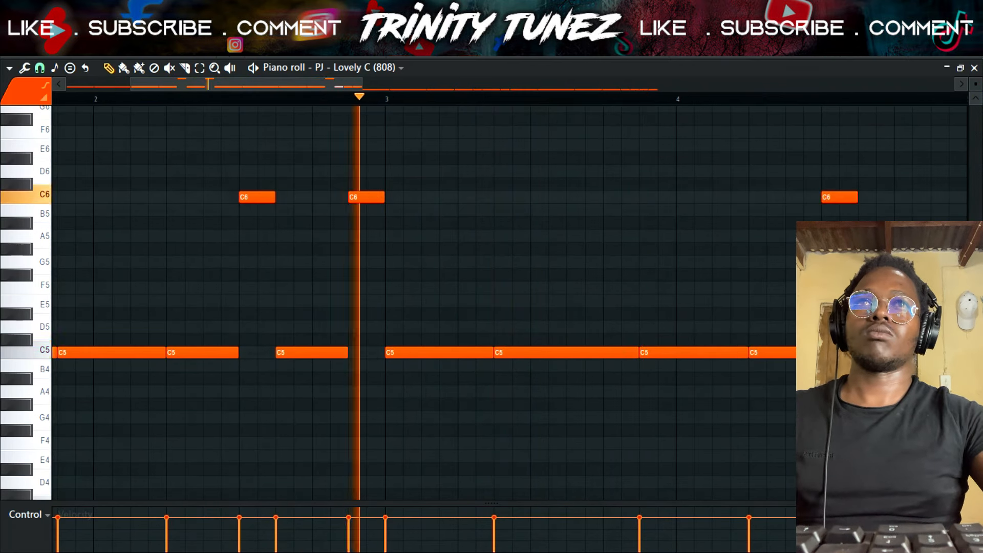
ctrl+click(912, 352)
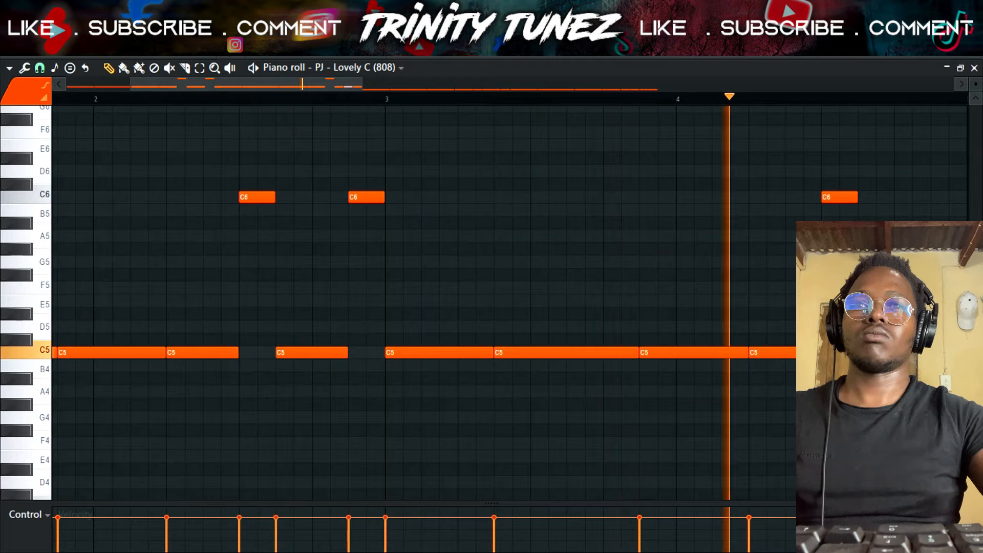
key(ctrl+Up)
key(ctrl+Up)
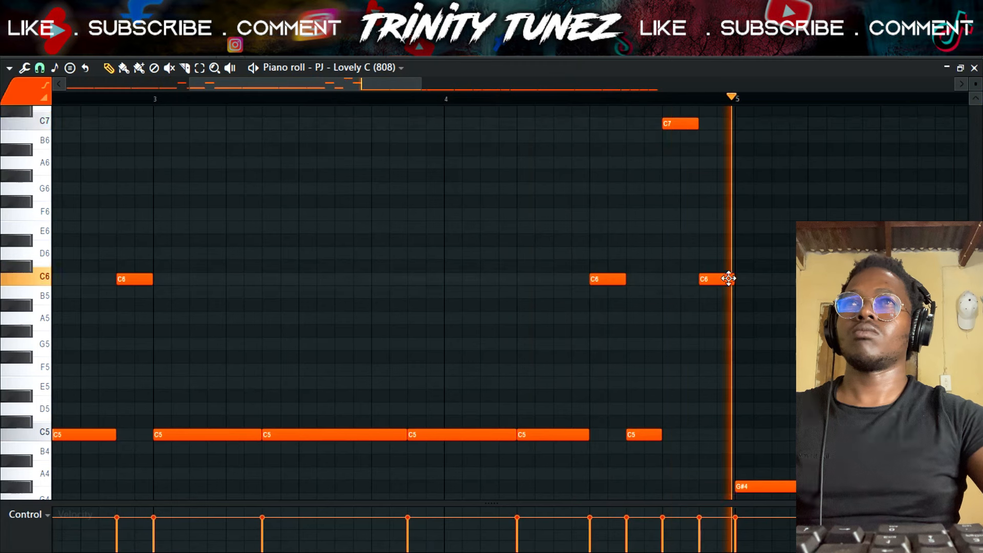
Step: Raise the second short C7 note at the end of bar 4 to C8 and replace the final note with a C7 lowered by an octave
drag(709, 278, 700, 162)
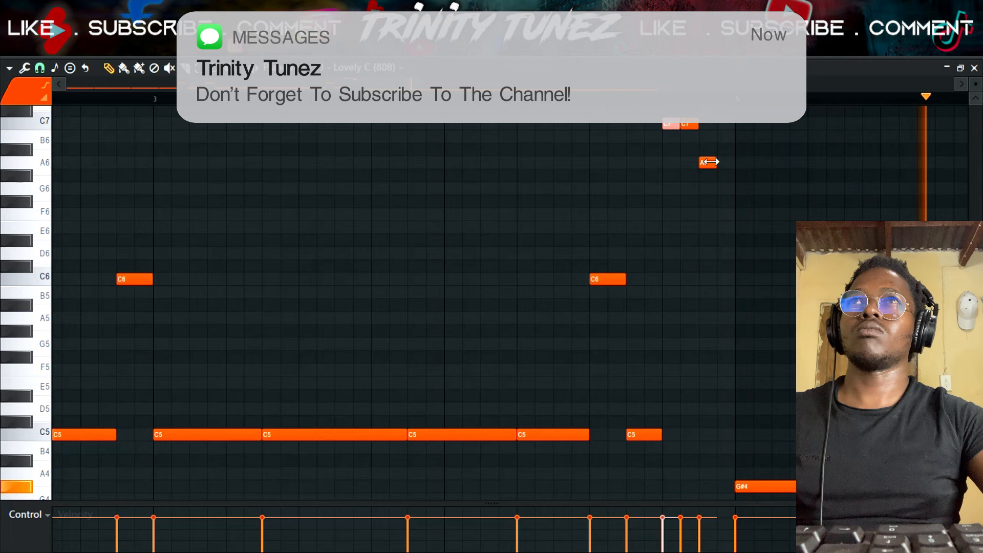
double_click(709, 162)
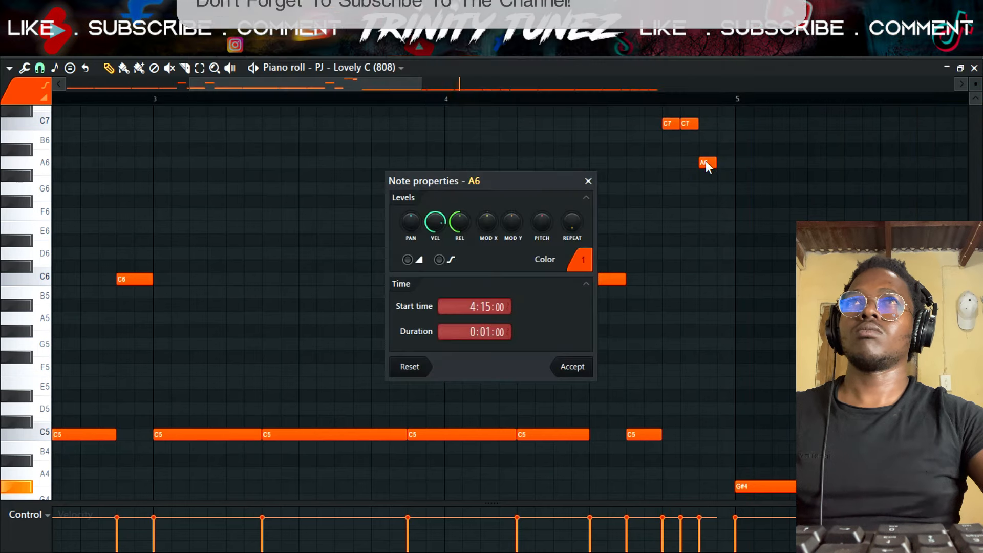
click(586, 183)
ctrl+click(688, 126)
key(ctrl+Up)
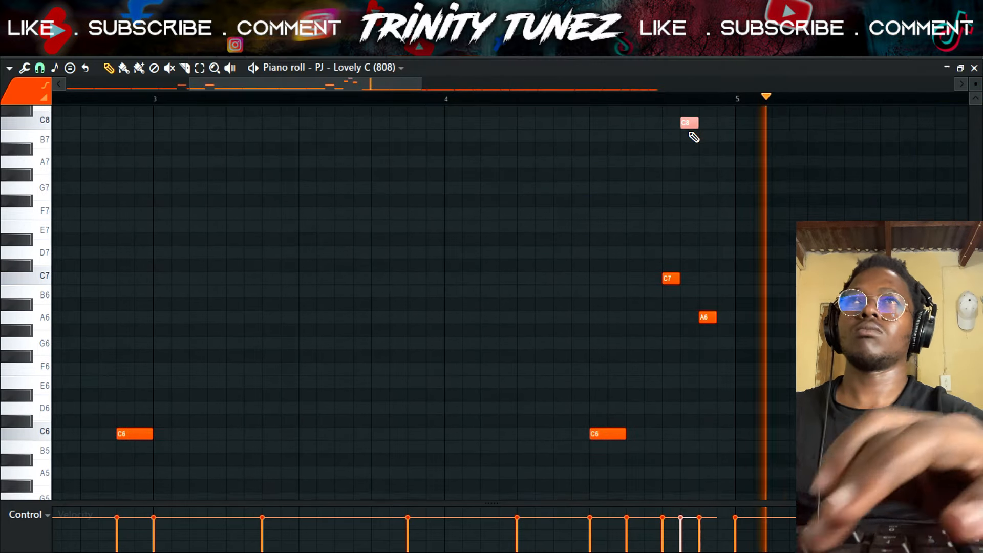
ctrl+click(710, 282)
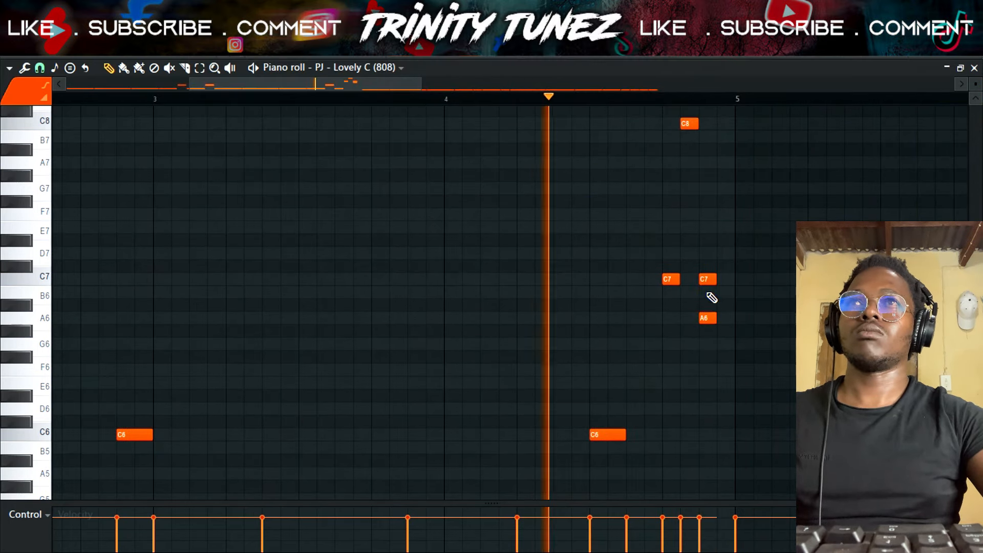
right_click(708, 314)
key(ctrl+Down)
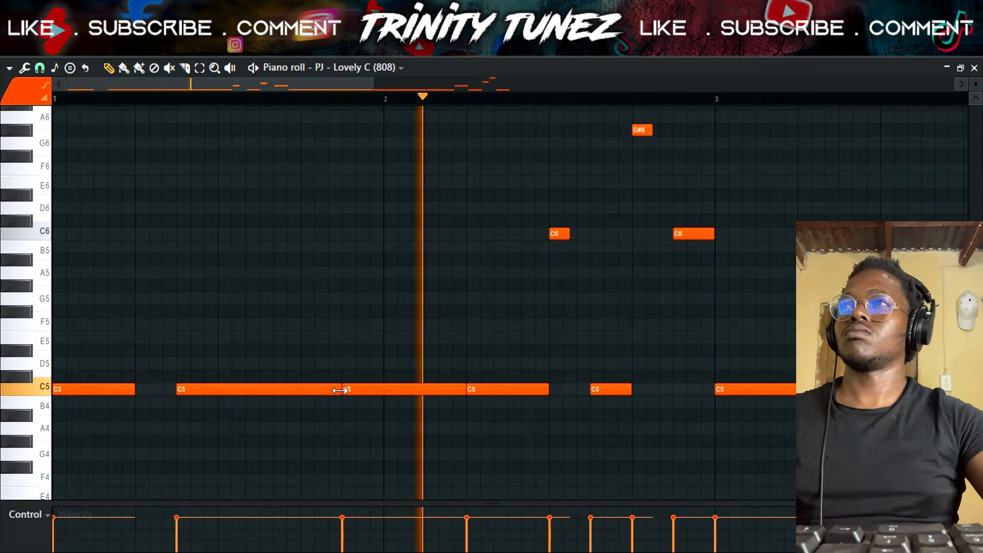
Step: Shorten the second C5 note of bar 1 to six steps and try the note on step 5 of bar 2 at C4
drag(341, 394, 307, 397)
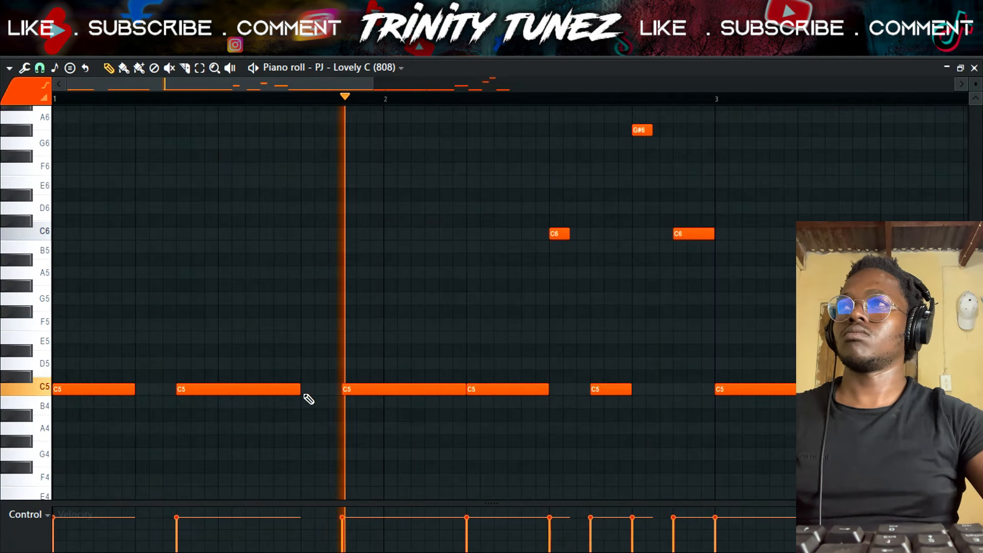
drag(482, 384, 496, 416)
key(ctrl+Down)
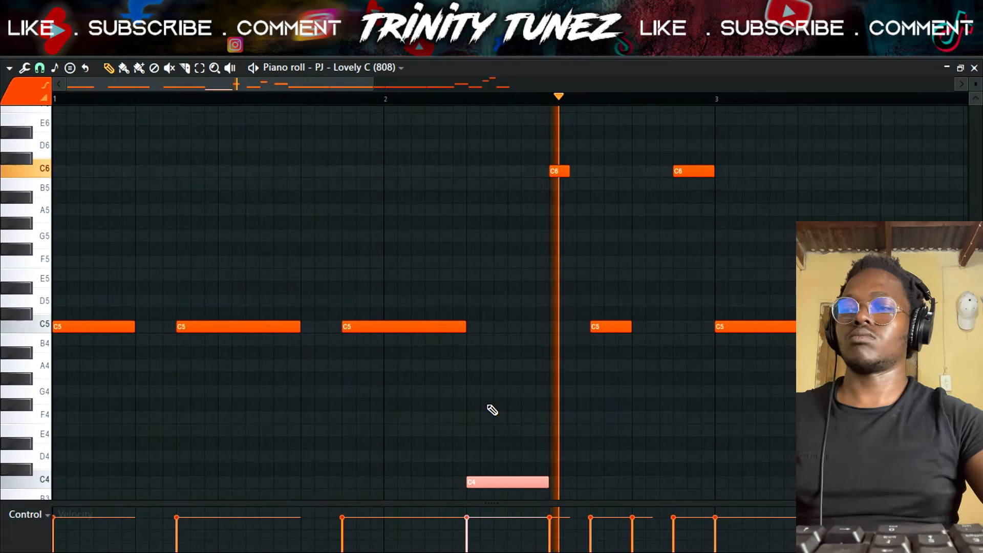
key(ctrl+Up)
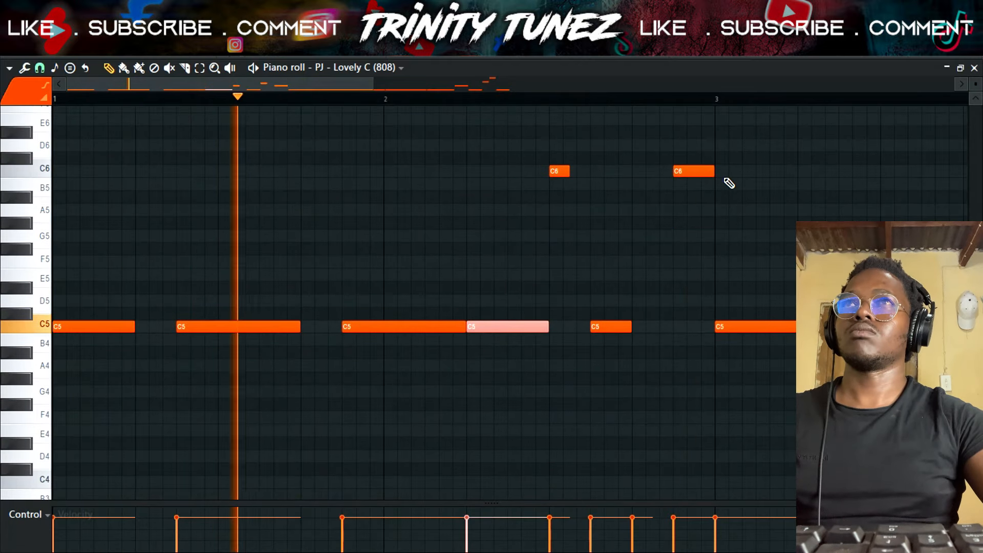
Step: Delete the G#6 note in bar 2 and resize the bar's last two notes, making the C5 longer and the C6 slightly shorter
scroll(725, 180, up, 4)
right_click(642, 260)
scroll(653, 286, down, 4)
scroll(661, 290, down, 1)
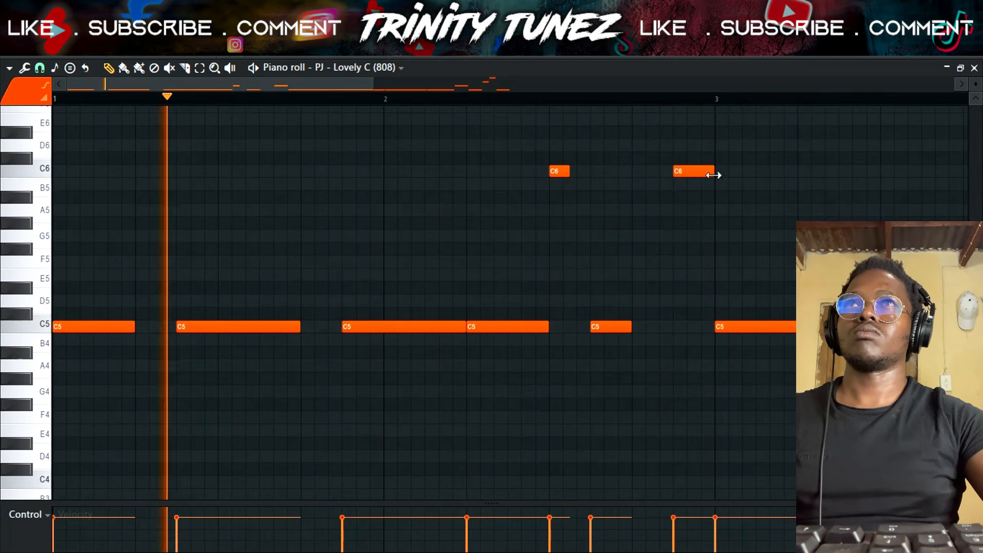
drag(714, 171, 707, 172)
drag(632, 328, 660, 329)
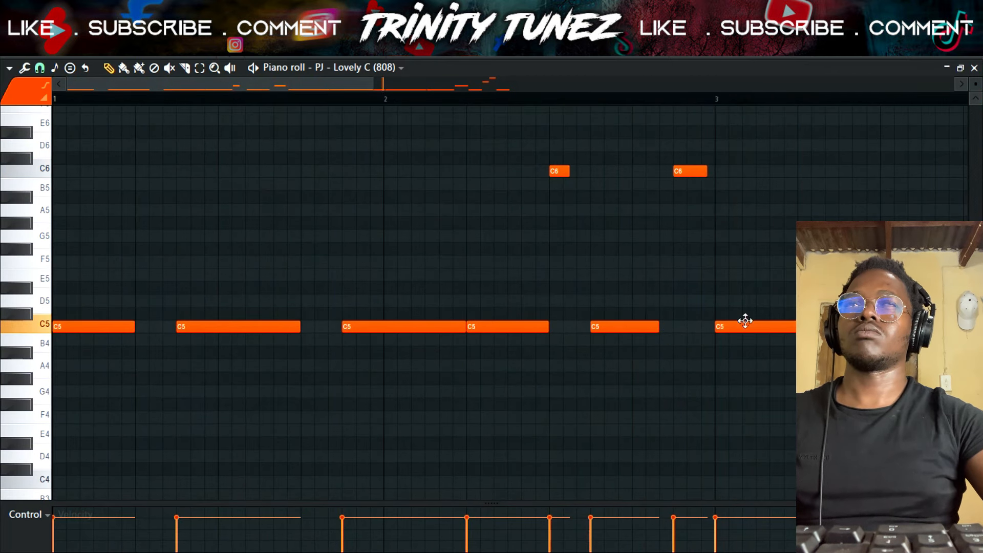
Step: Shorten the first C5 note of bar 3 to four steps and fill the gap with a short C5 note
drag(358, 84, 441, 85)
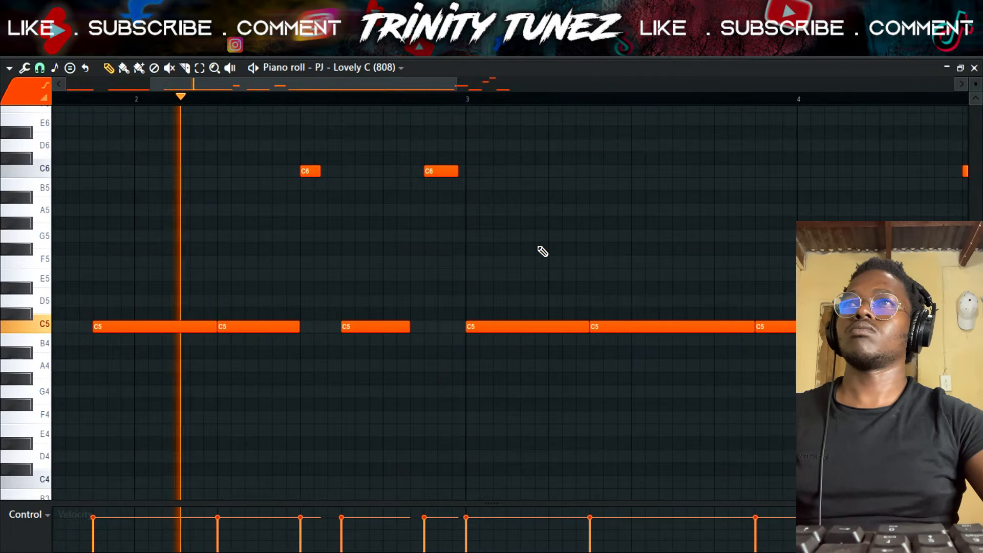
drag(585, 327, 555, 328)
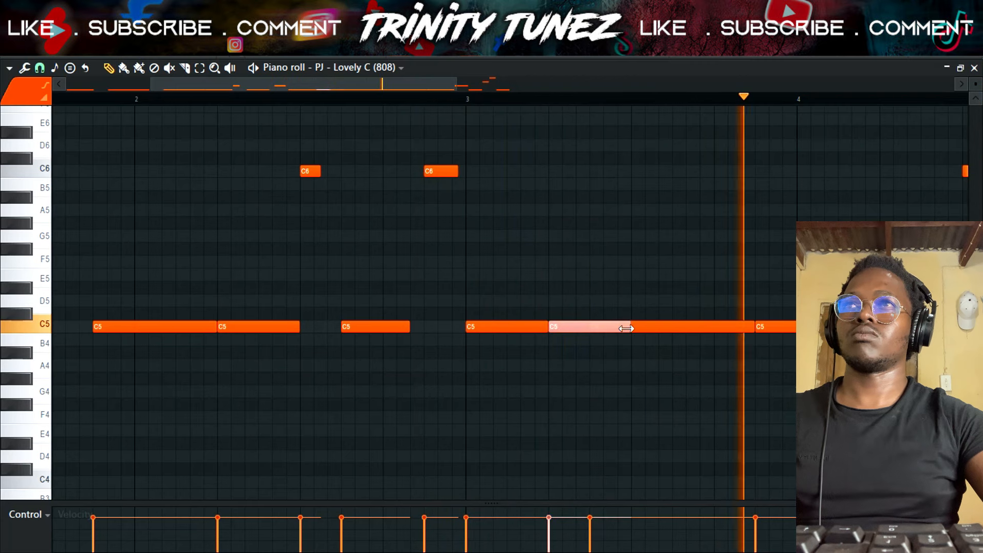
drag(626, 328, 576, 329)
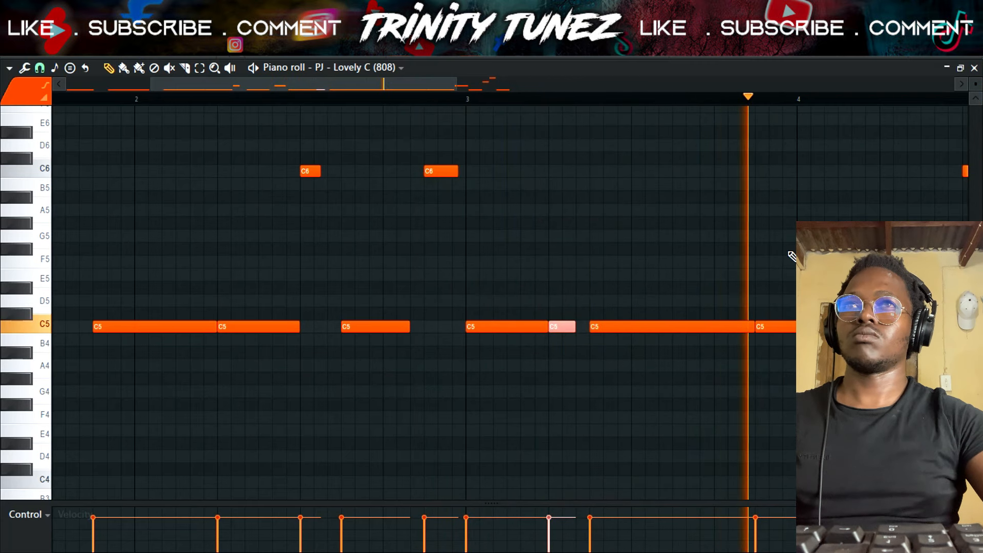
Step: Play the 808 from the middle of bar 4 and move the start of bar 5's first G#4 note four steps later
drag(442, 82, 501, 85)
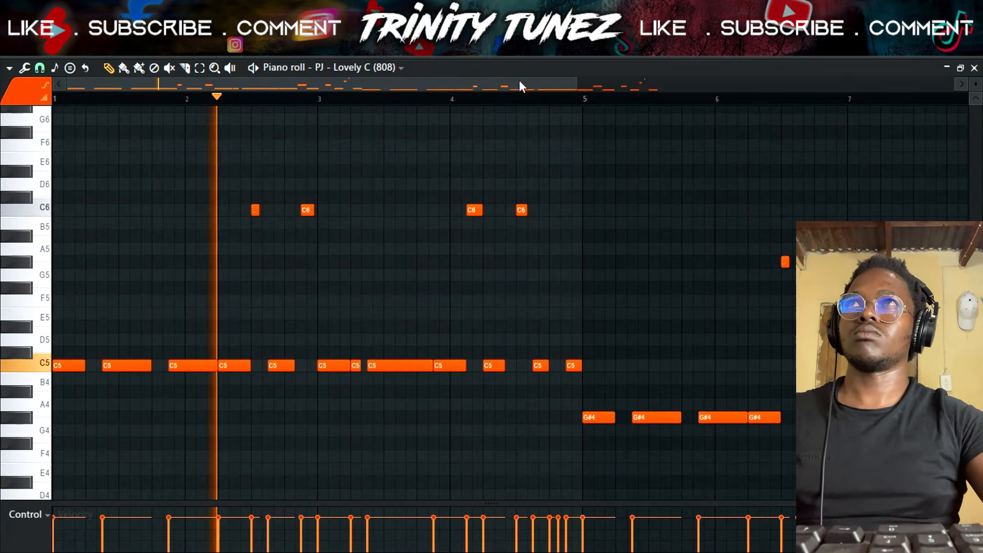
click(517, 97)
drag(182, 80, 294, 81)
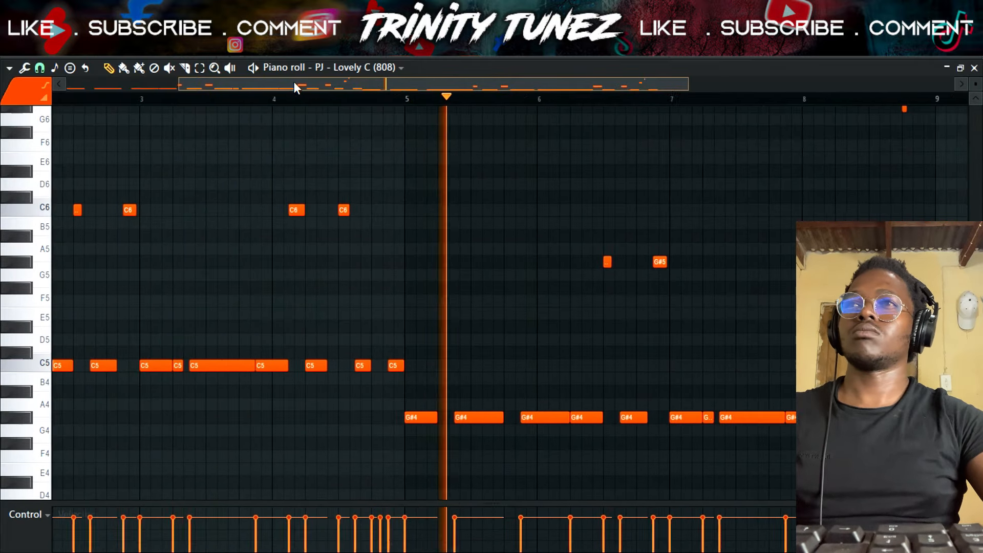
drag(397, 417, 427, 421)
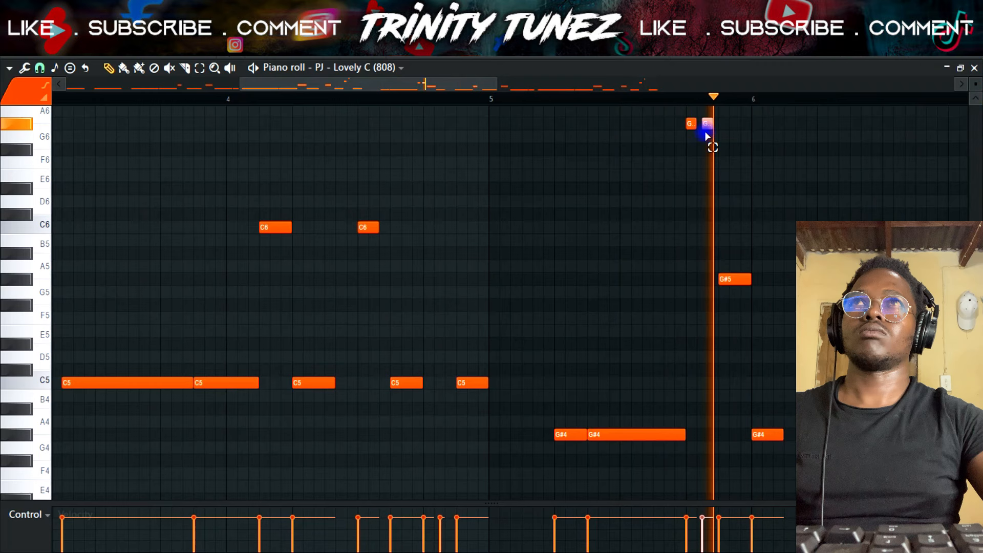
Step: Lower the second short G#6 note near the end of bar 5 to G#5 and raise the note after it to G#6
key(ctrl+Down)
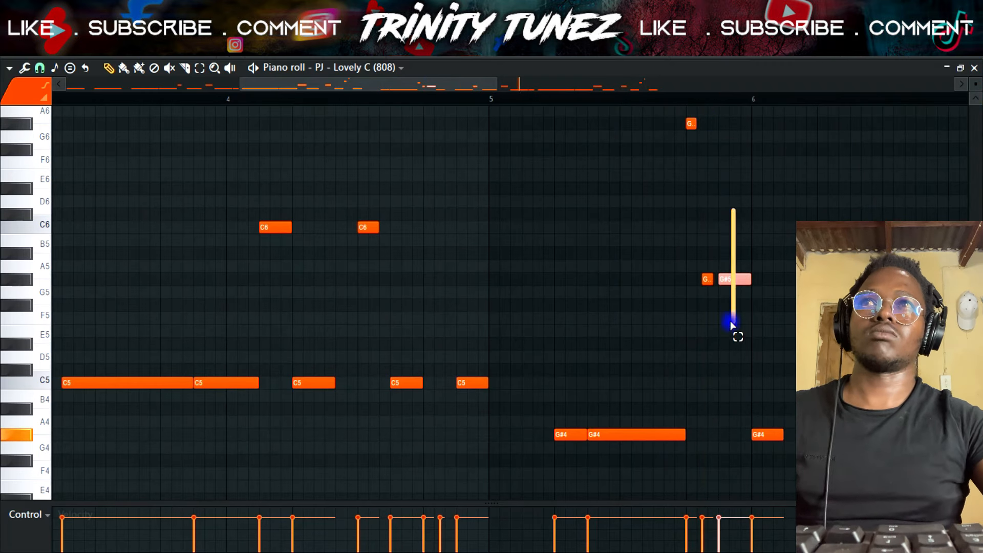
key(ctrl+Up)
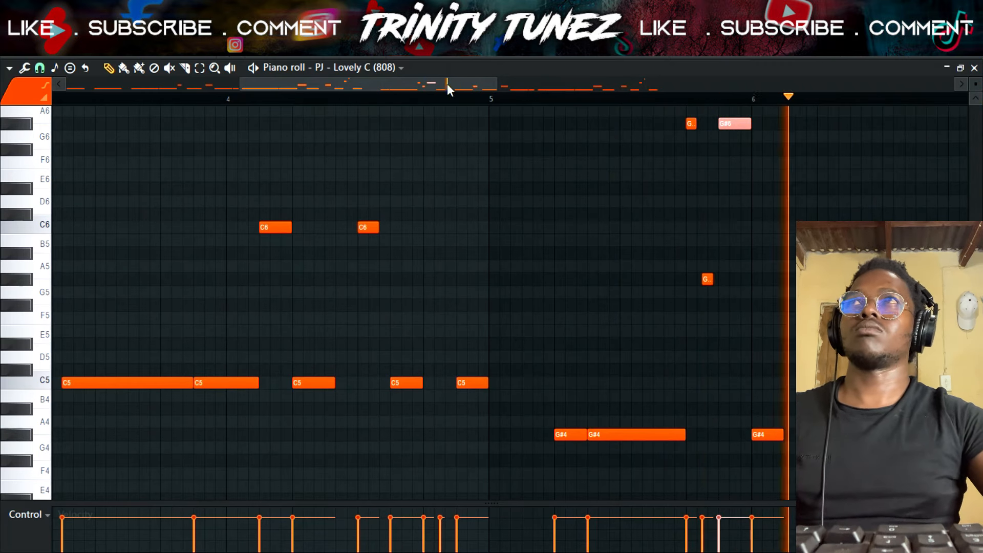
Step: Raise the G#4 note at the start of bar 6 to G#5 and play back the change
drag(448, 83, 498, 85)
drag(571, 412, 591, 472)
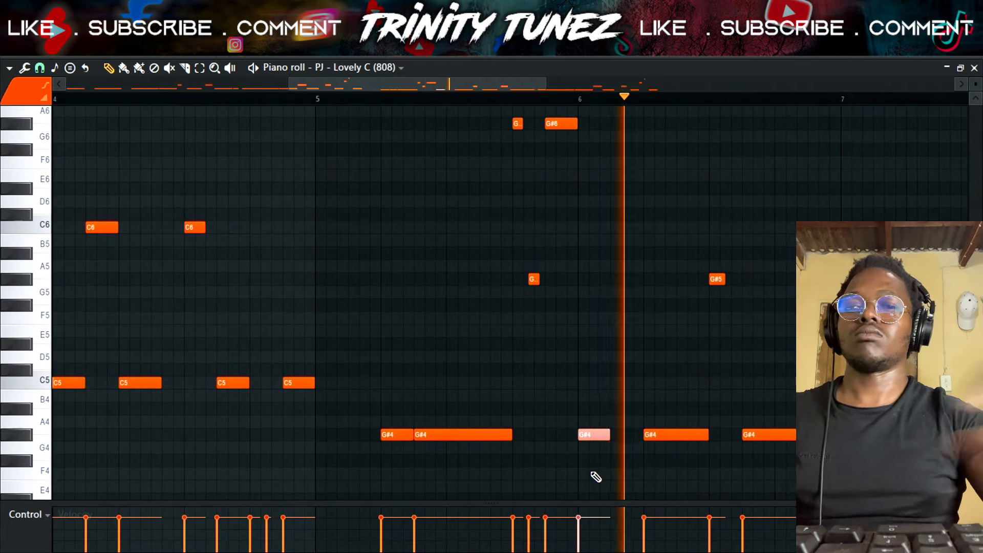
key(ctrl+Up)
key(ctrl+Up)
key(space)
key(space)
key(ctrl+Down)
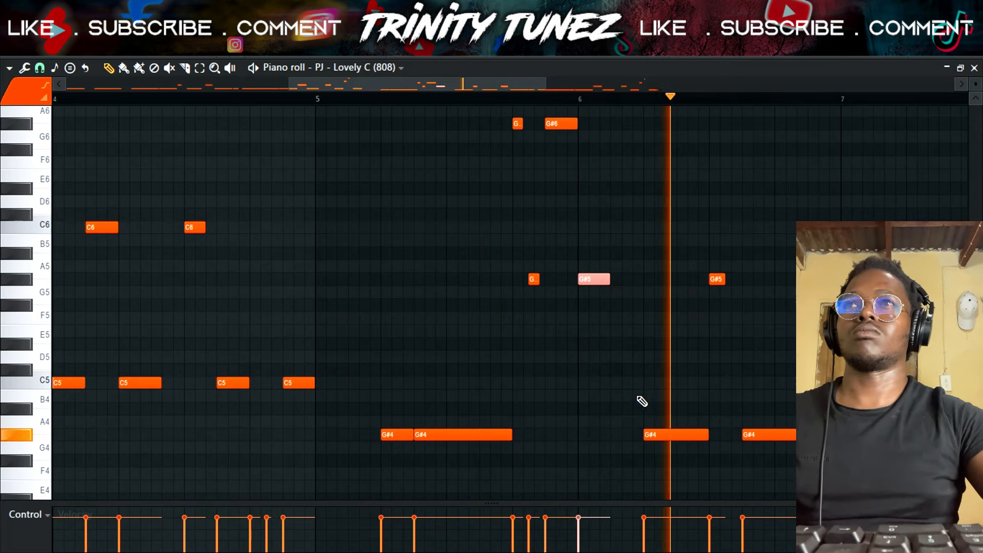
Step: Replace the following G#4 and short G#5 notes of bar 6 by extending the bar's first G#5 note to mid-bar
right_click(654, 434)
key(space)
key(space)
drag(609, 279, 698, 280)
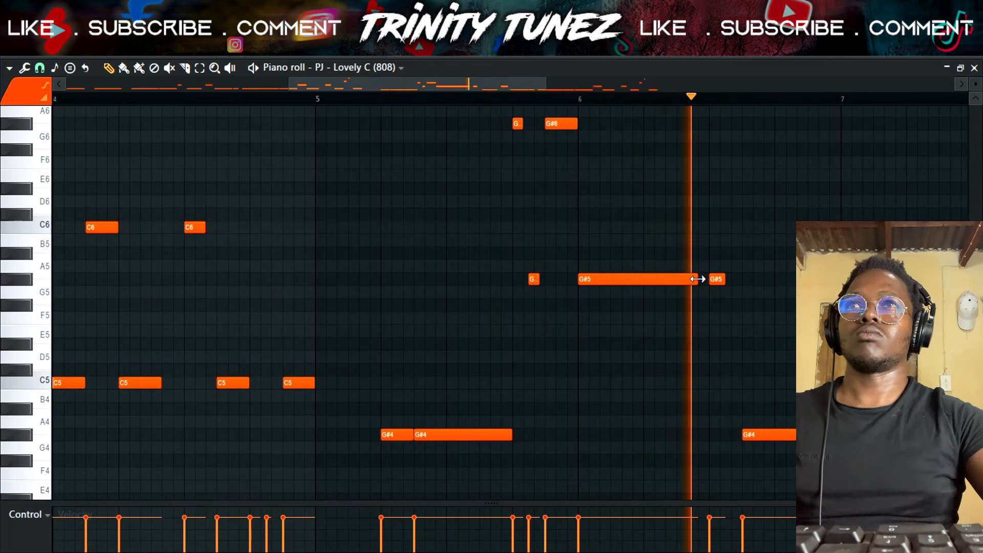
right_click(714, 279)
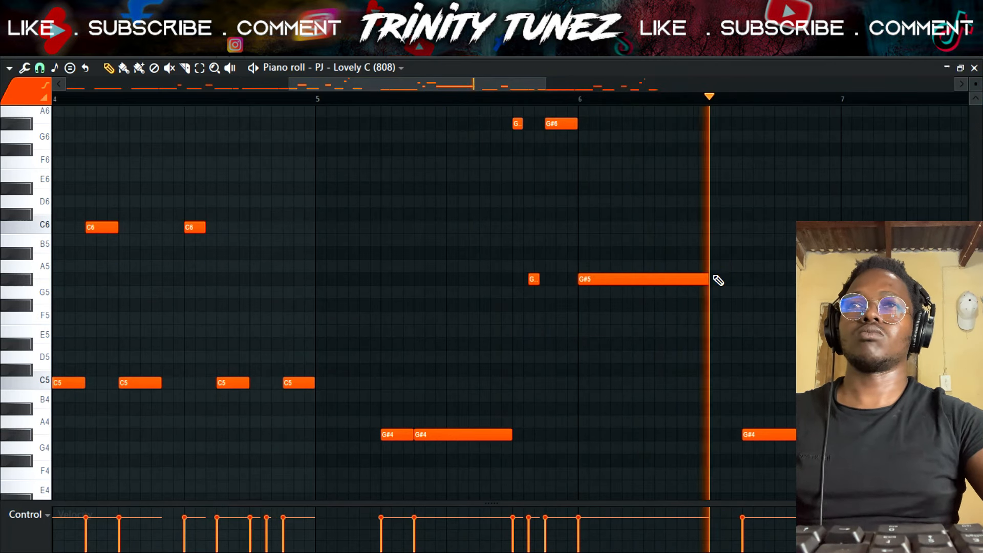
Step: Slightly shorten the remaining G#4 note in bar 6 and raise the first note of bar 7 to G#5
drag(792, 434, 779, 435)
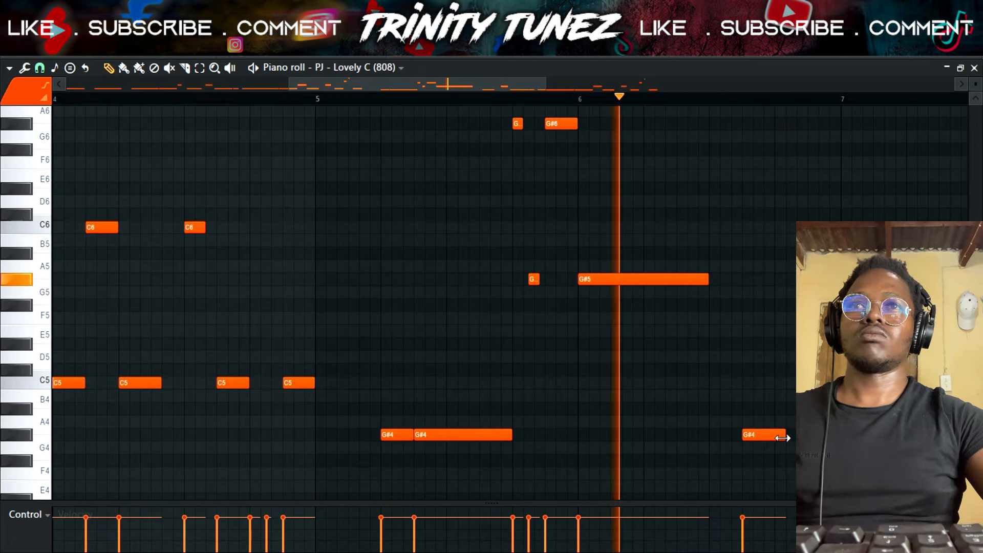
drag(530, 85, 567, 86)
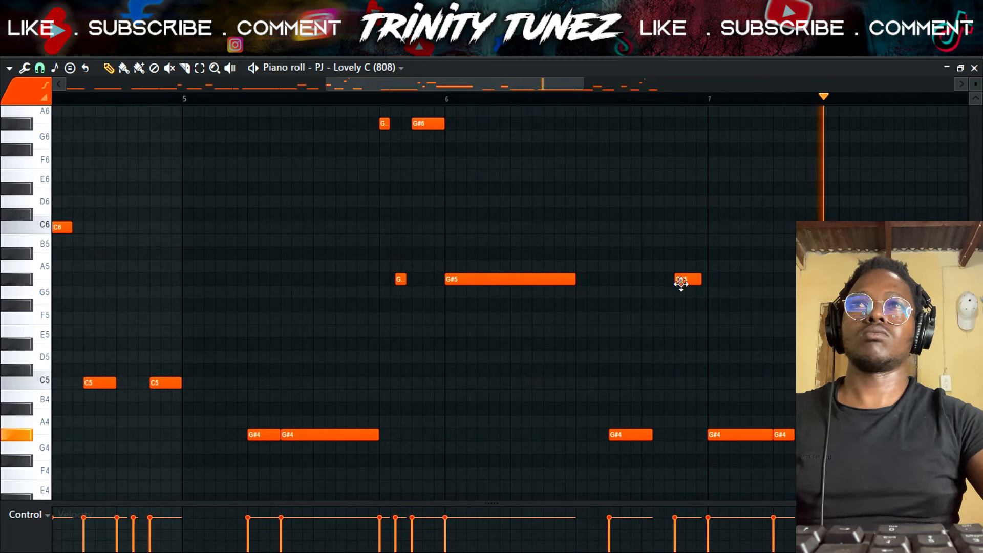
drag(746, 417, 743, 462)
key(ctrl+Up)
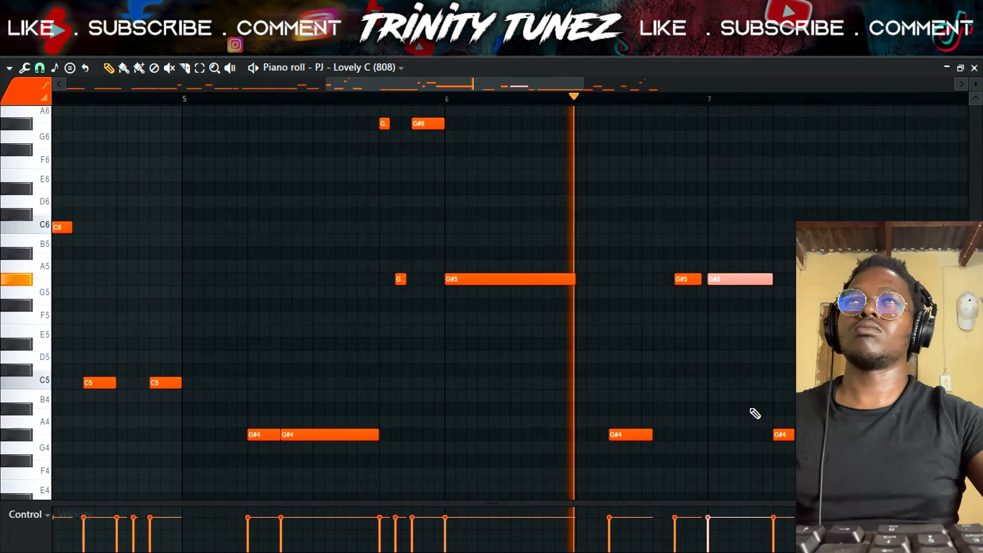
Step: Replace the G#4 note in the second half of bar 8 with a G#5 note at the same position
drag(530, 87, 615, 87)
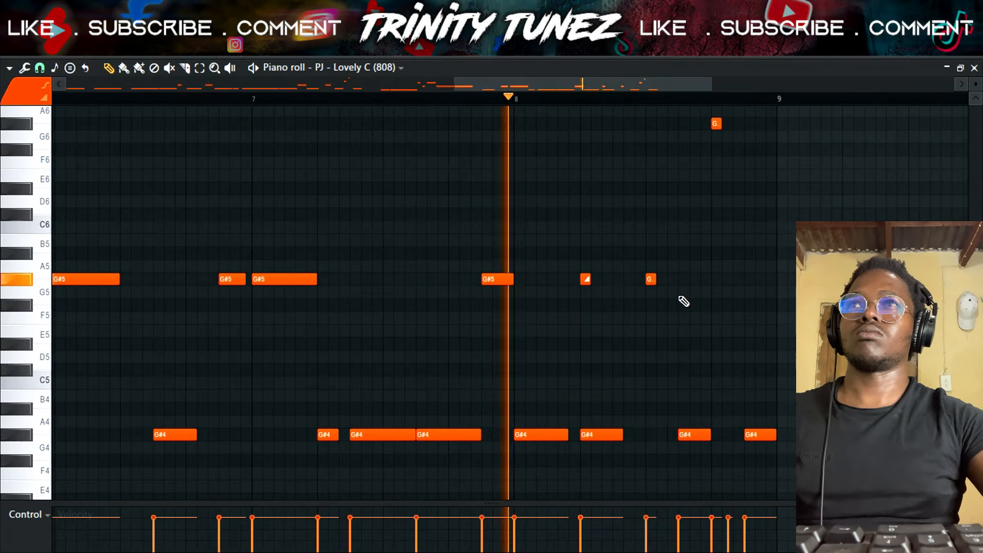
right_click(695, 435)
click(682, 279)
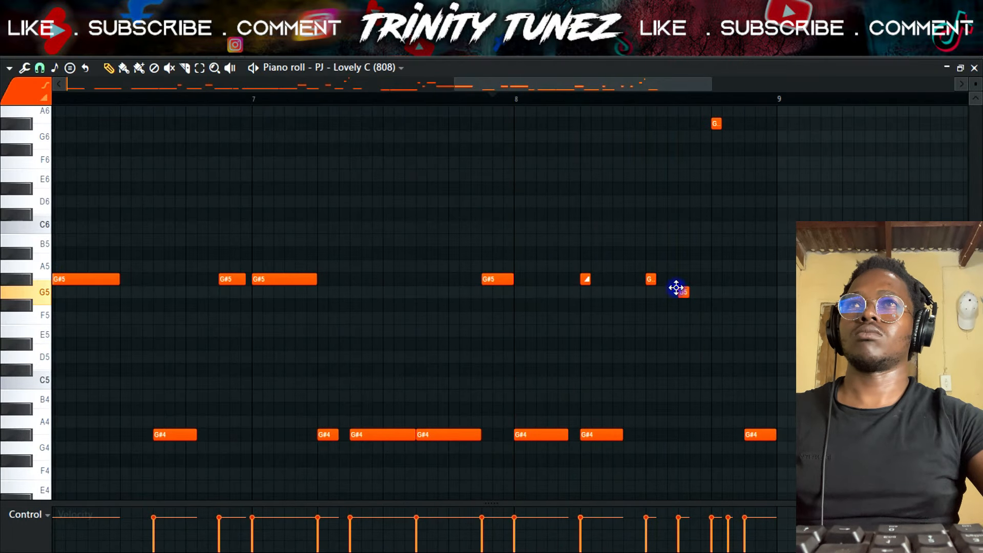
scroll(684, 279, up, 4)
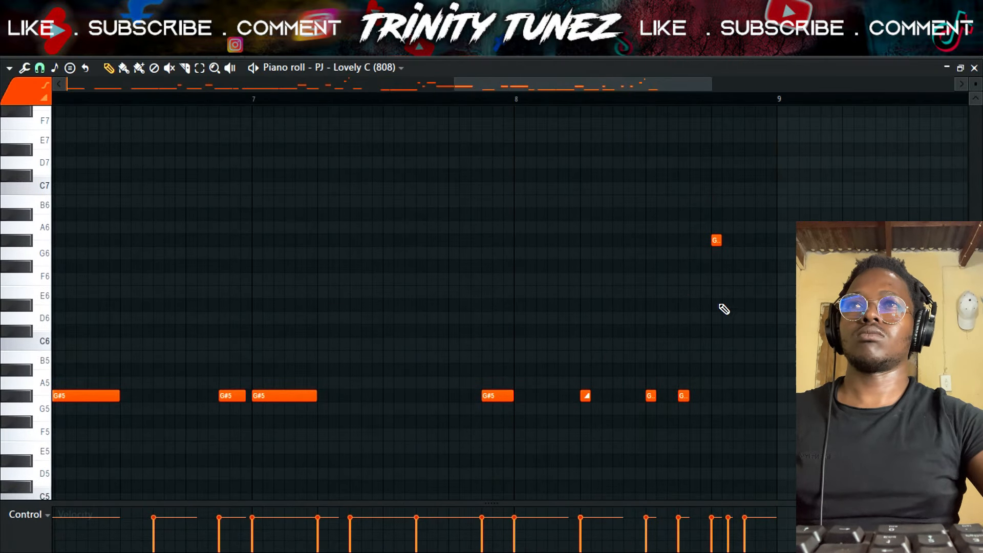
Step: Delete the short G#6 note and the higher short note after it near the end of bar 8
right_click(717, 240)
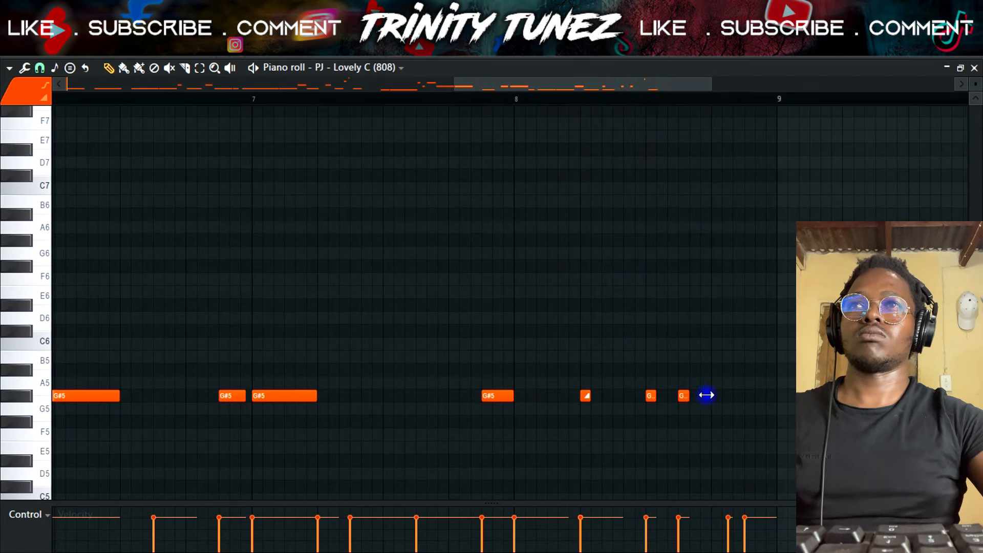
scroll(763, 359, up, 7)
right_click(730, 280)
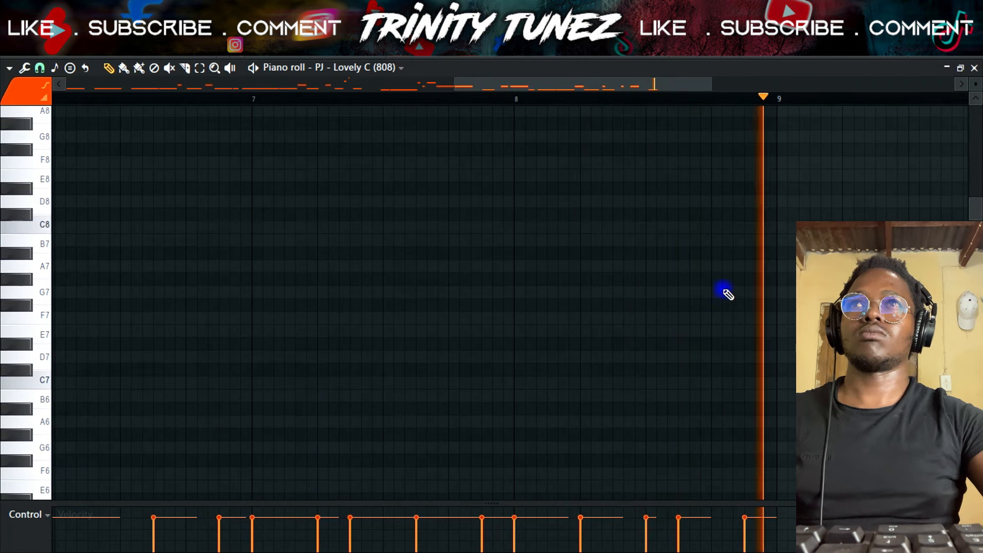
scroll(729, 297, down, 6)
scroll(733, 306, down, 5)
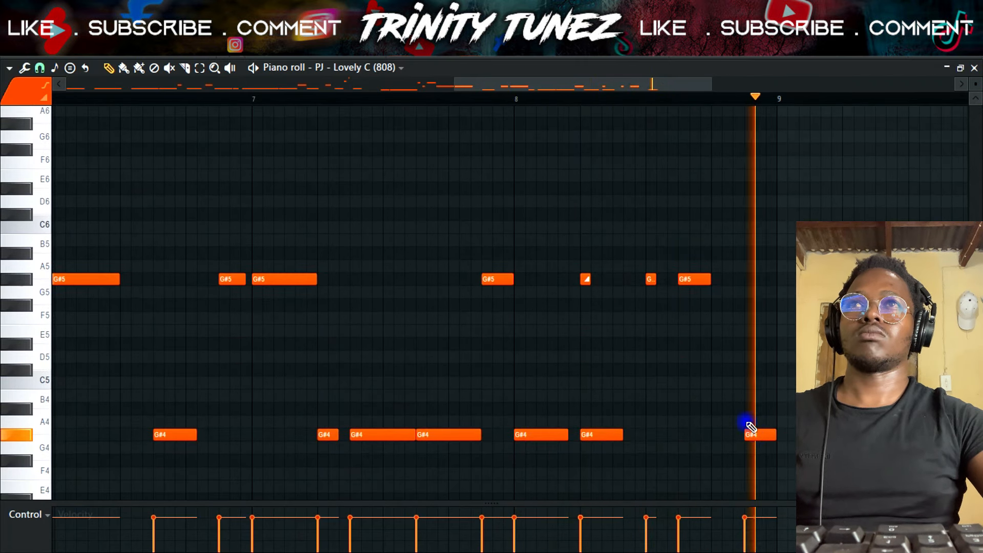
Step: Add a short note directly after the last G#5 note of bar 8 and raise it an octave to G#6
drag(744, 281, 723, 280)
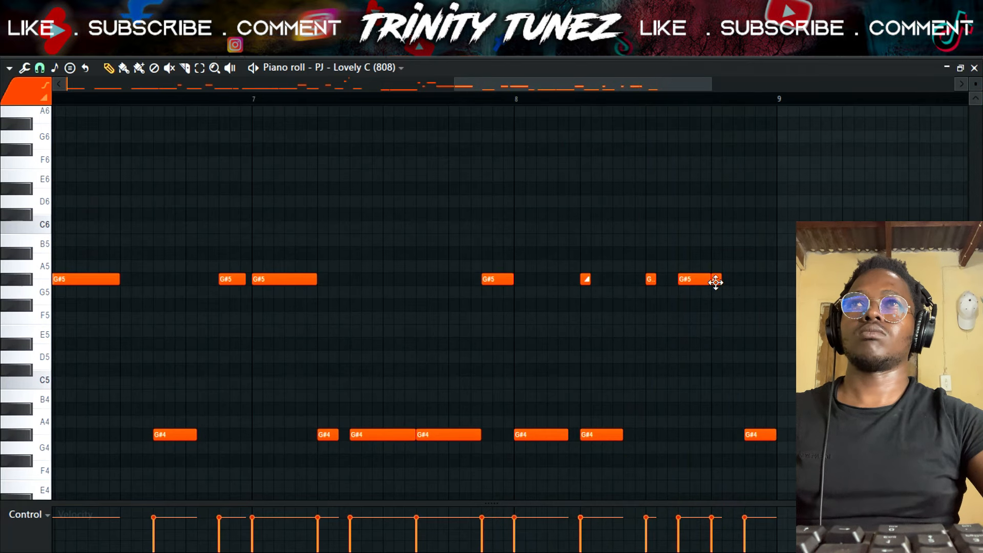
ctrl+click(716, 282)
key(ctrl+Up)
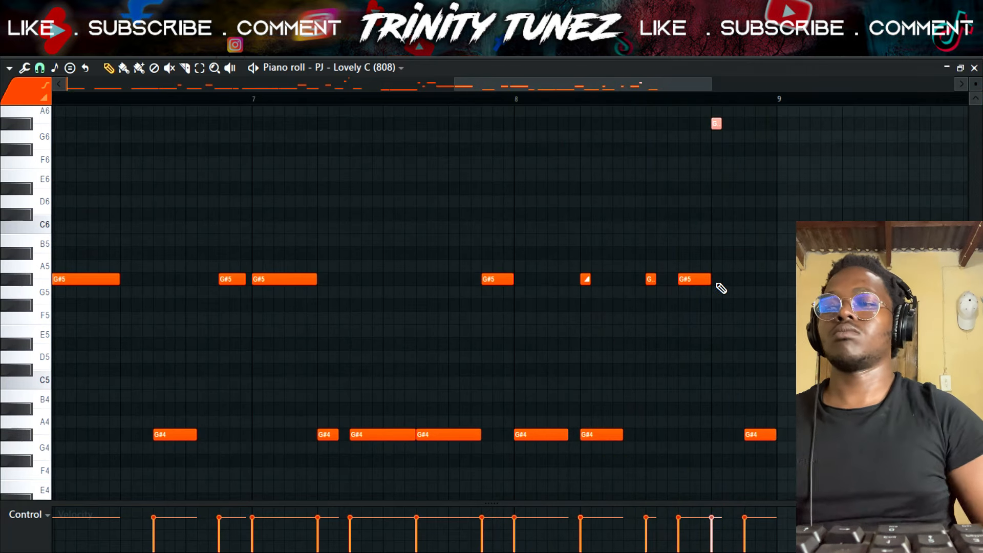
Step: In the Armenian (HH) piano roll, chop the C5 note on beat 2 of bar 1 into eight equal notes
scroll(720, 288, up, 4)
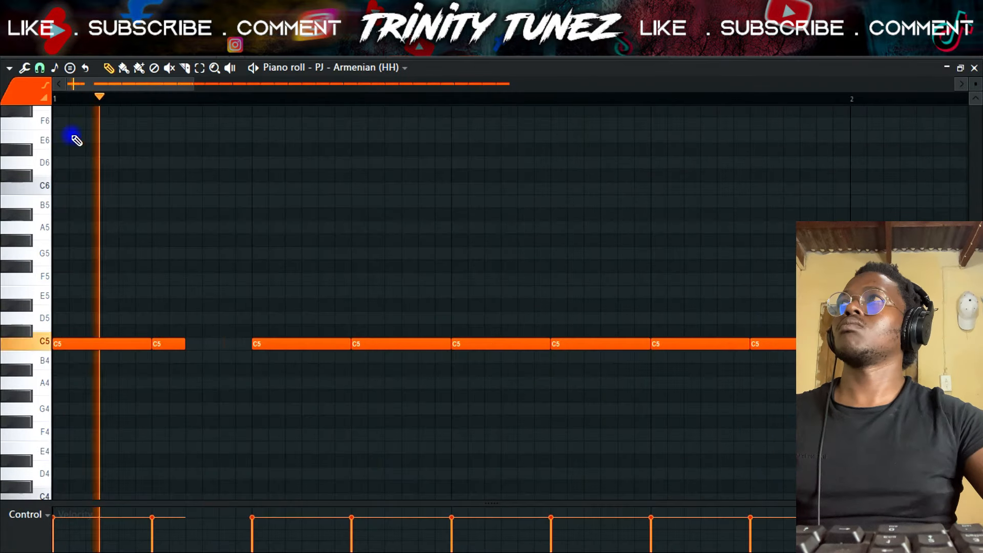
key(space)
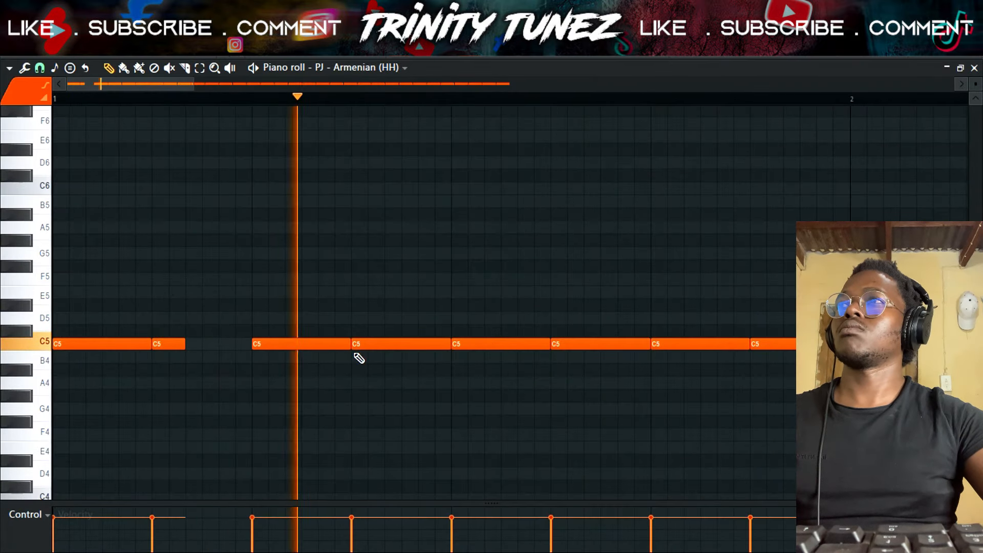
drag(305, 328, 314, 365)
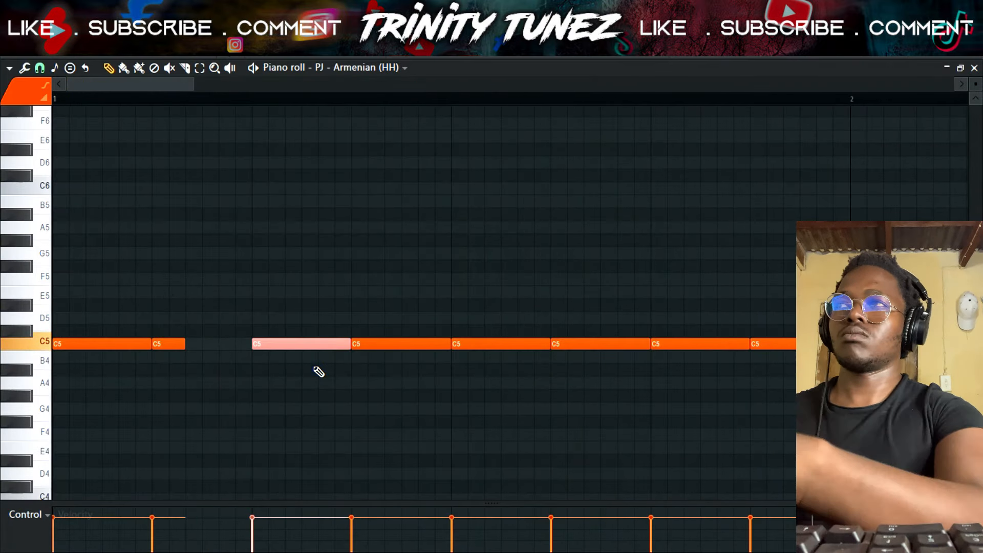
key(alt+u)
click(577, 367)
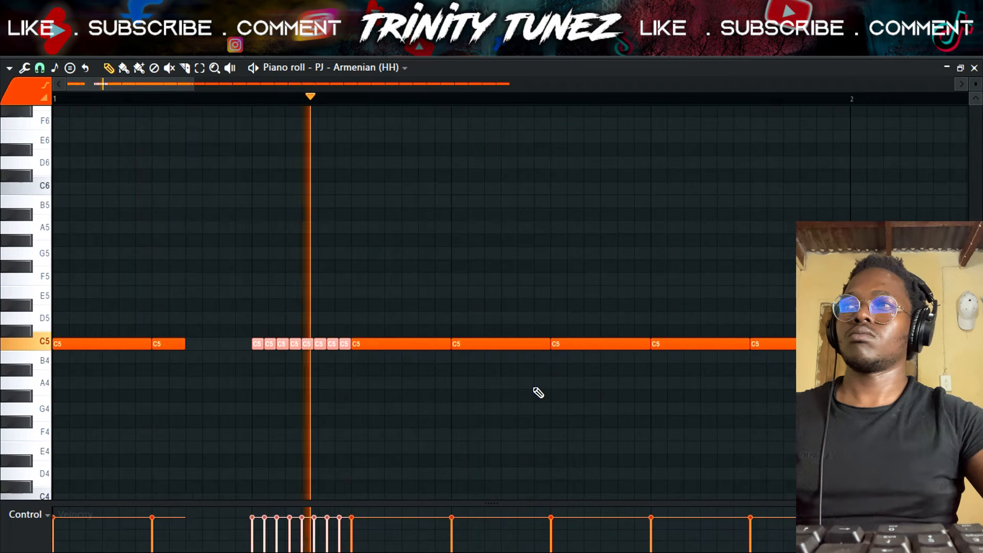
Step: Delete the last four chopped notes of the beat 2 roll and lower the velocity of its last three remaining notes
right_click(341, 353)
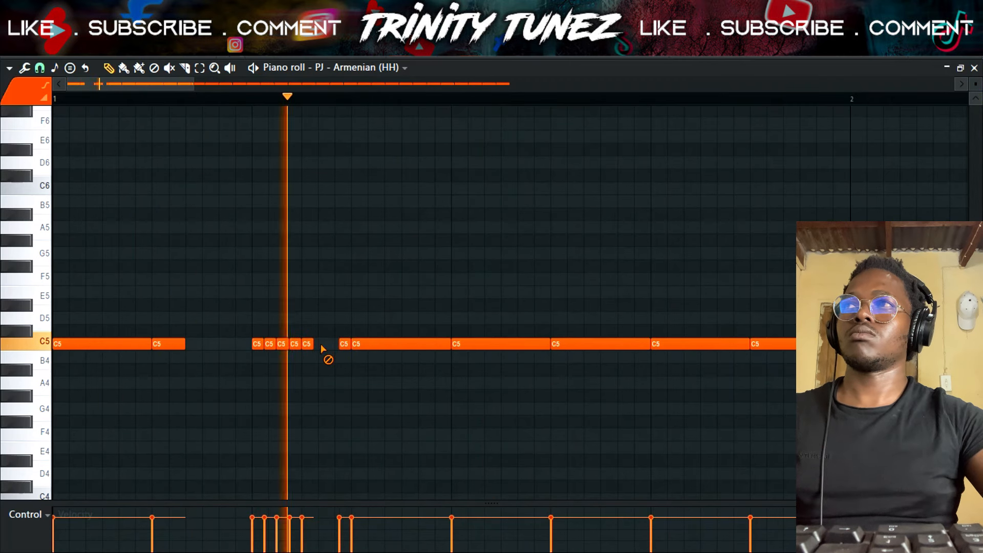
right_click(343, 348)
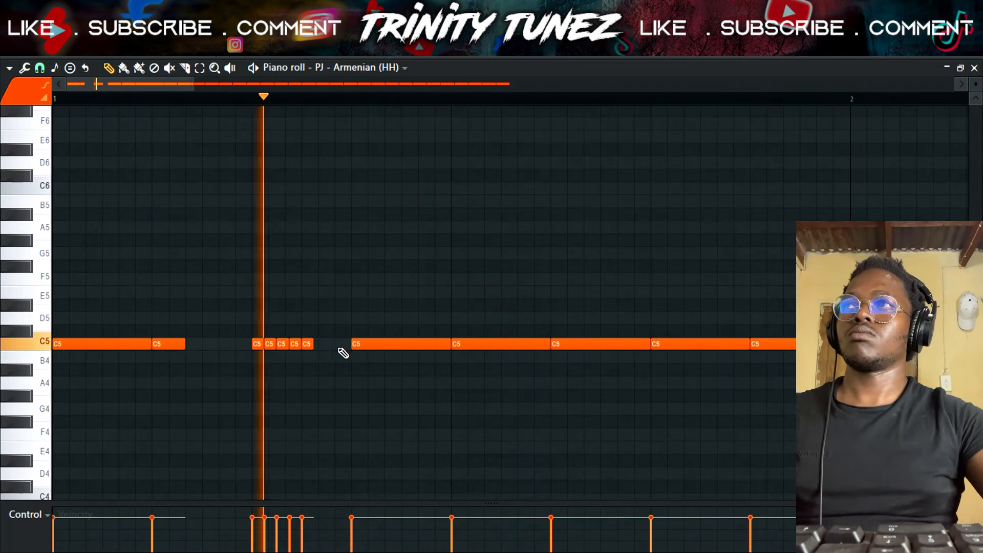
right_click(308, 346)
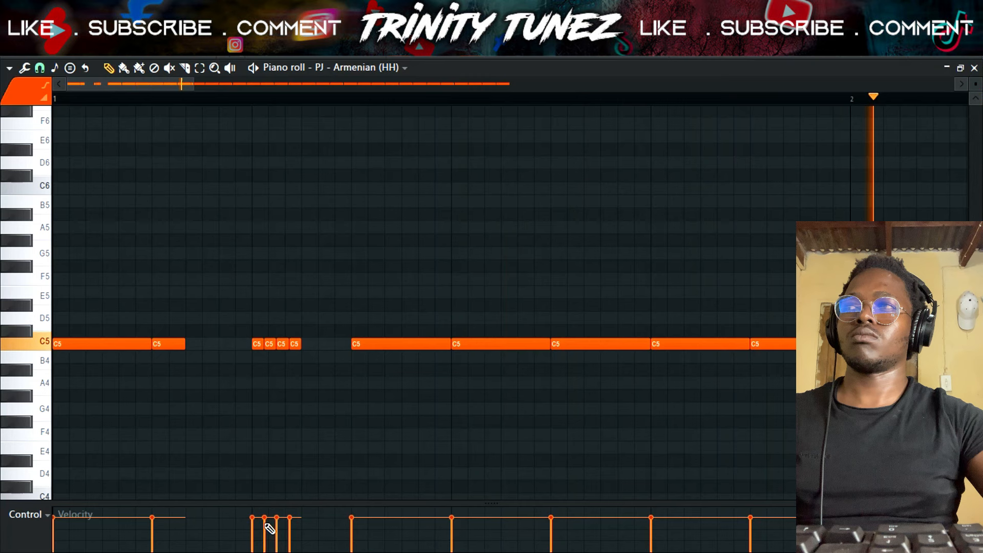
scroll(686, 355, down, 2)
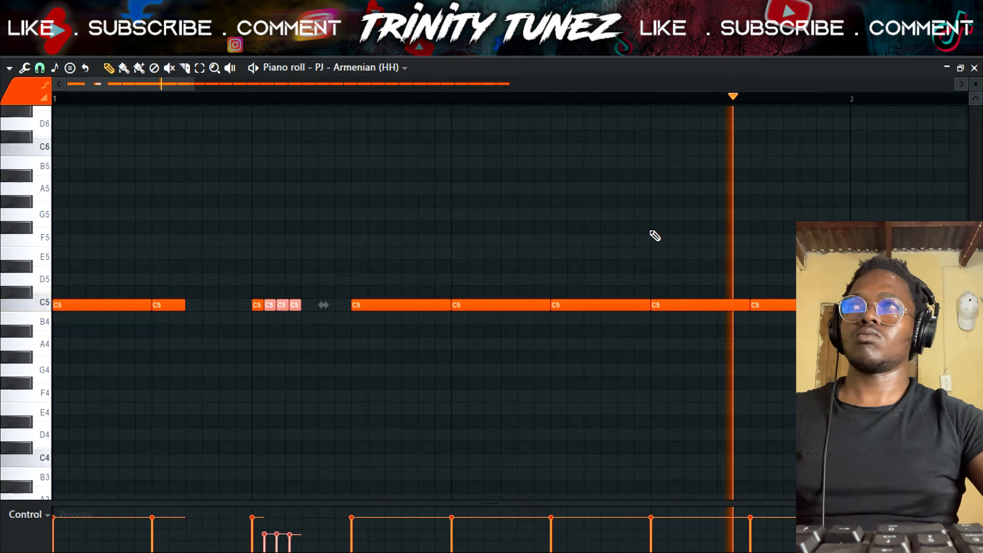
Step: Show note fine pitch in the control lane and draw a falling ramp across the fast C5 roll halfway through beat 3
click(29, 514)
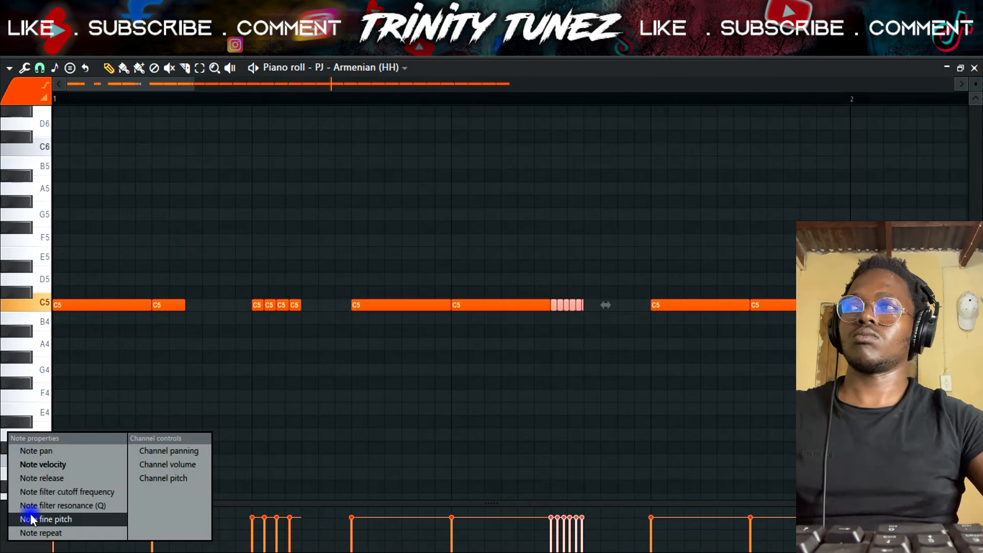
click(62, 518)
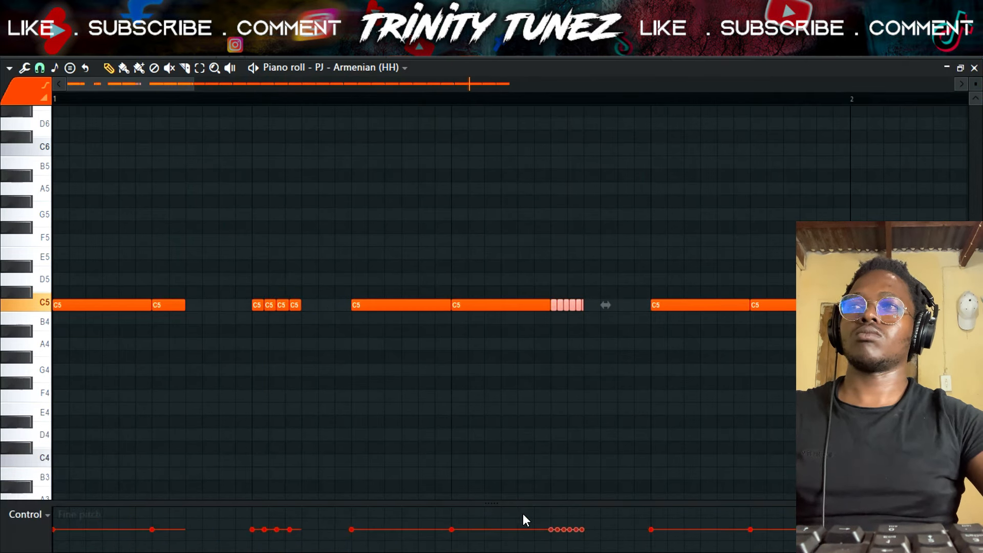
drag(549, 533, 586, 551)
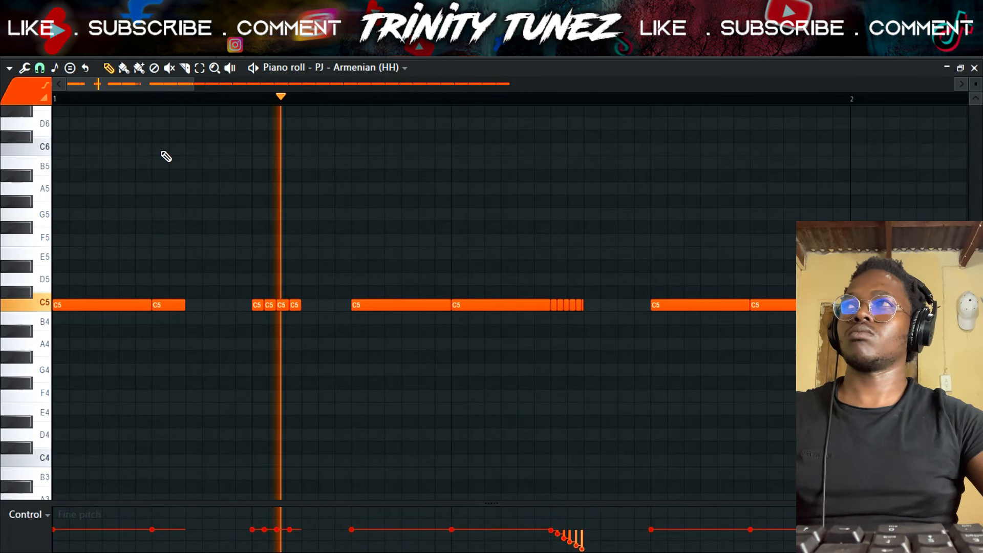
Step: Add a half-beat D5 note in beat 1 of bar 1, shifted slightly earlier, and a short D#4 note halfway through beat 2
click(120, 125)
drag(112, 126, 118, 286)
key(space)
key(space)
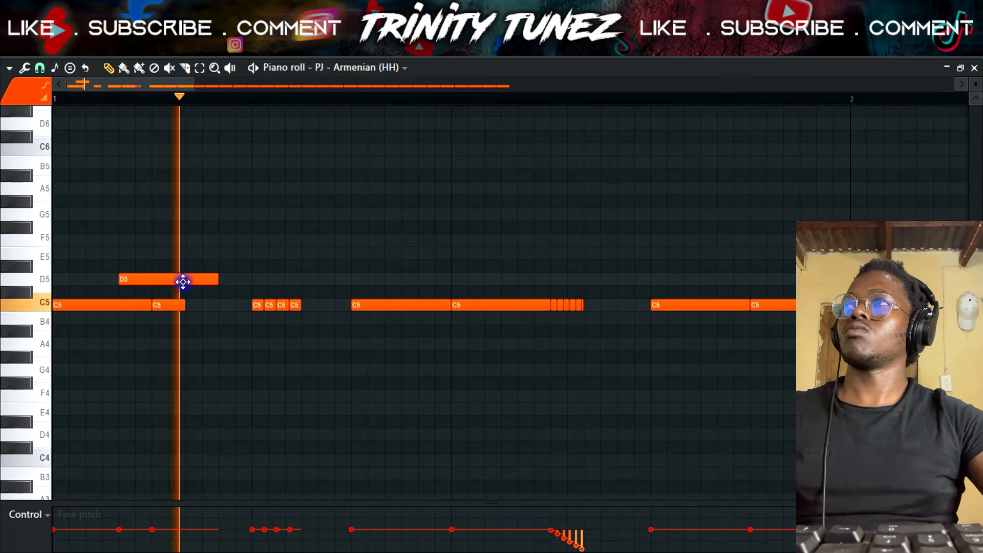
key(space)
drag(183, 282, 174, 282)
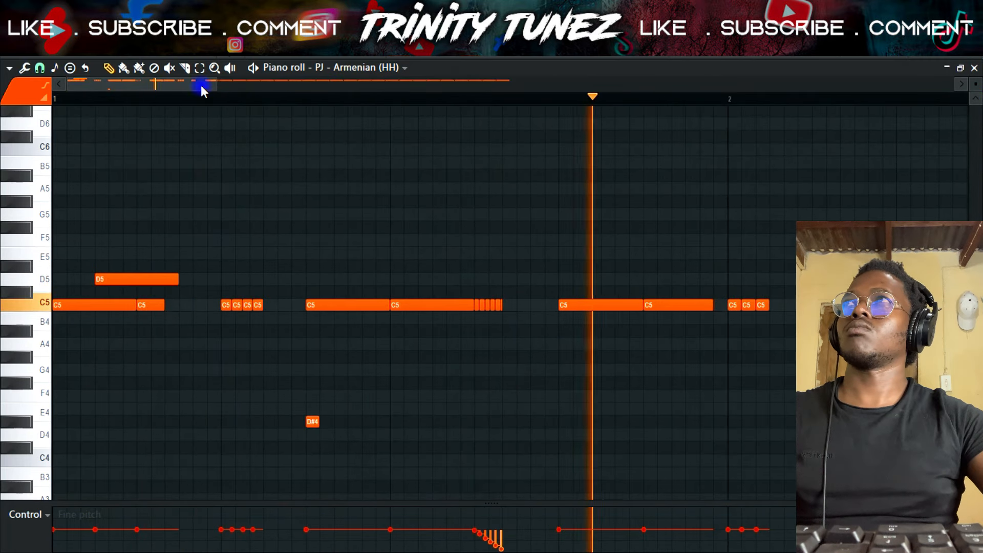
Step: Add a short E5 note halfway through beat 2 of bar 2 and chop it into a fast roll
drag(201, 85, 244, 87)
click(721, 238)
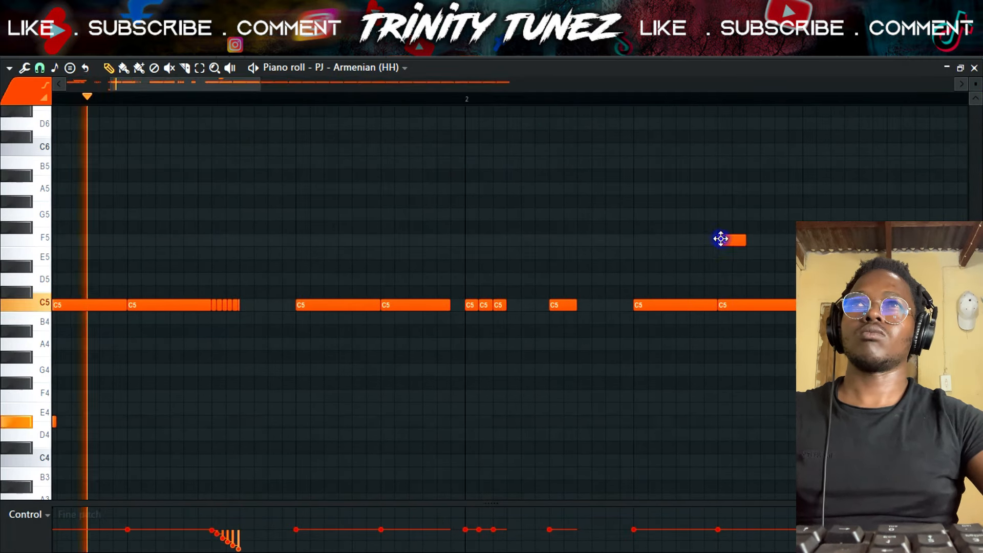
drag(721, 238, 722, 253)
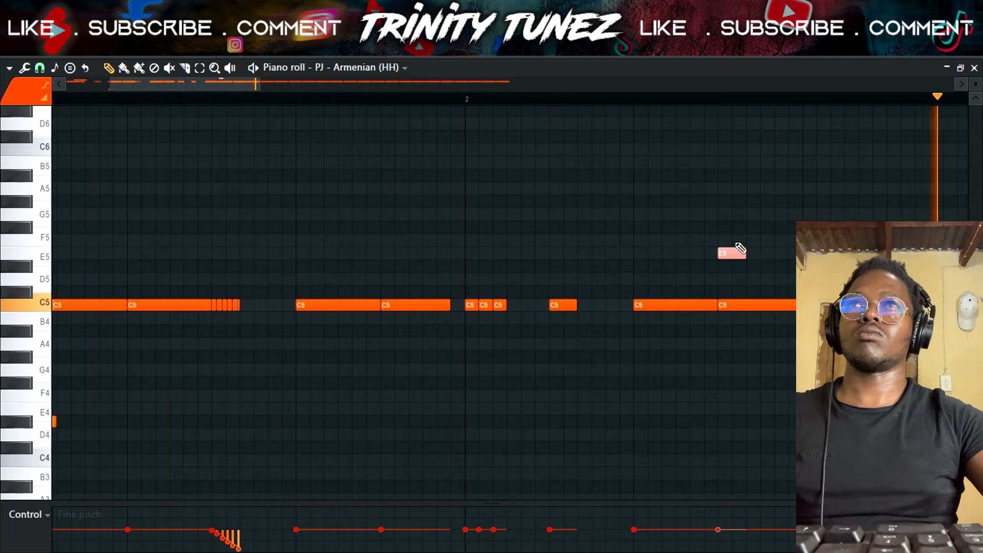
key(alt+u)
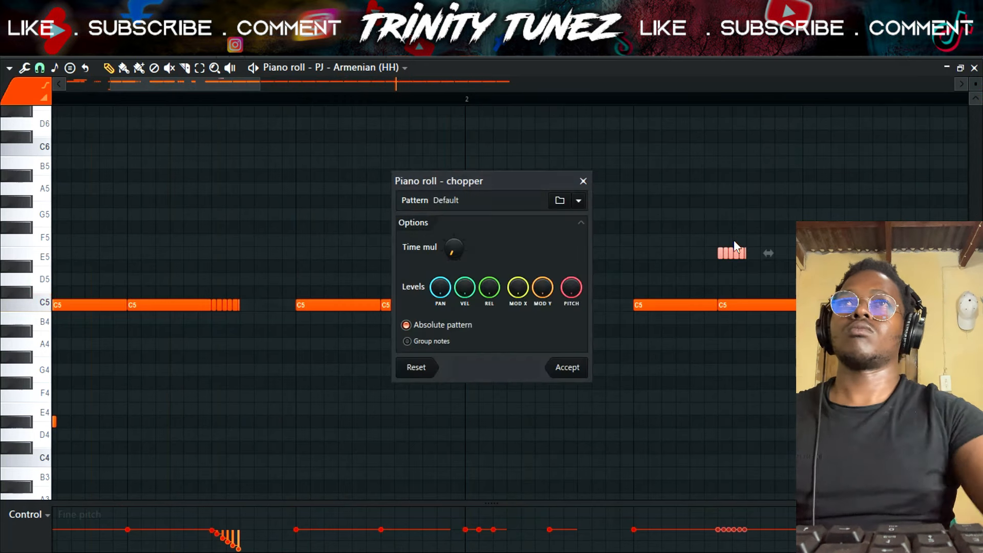
click(569, 368)
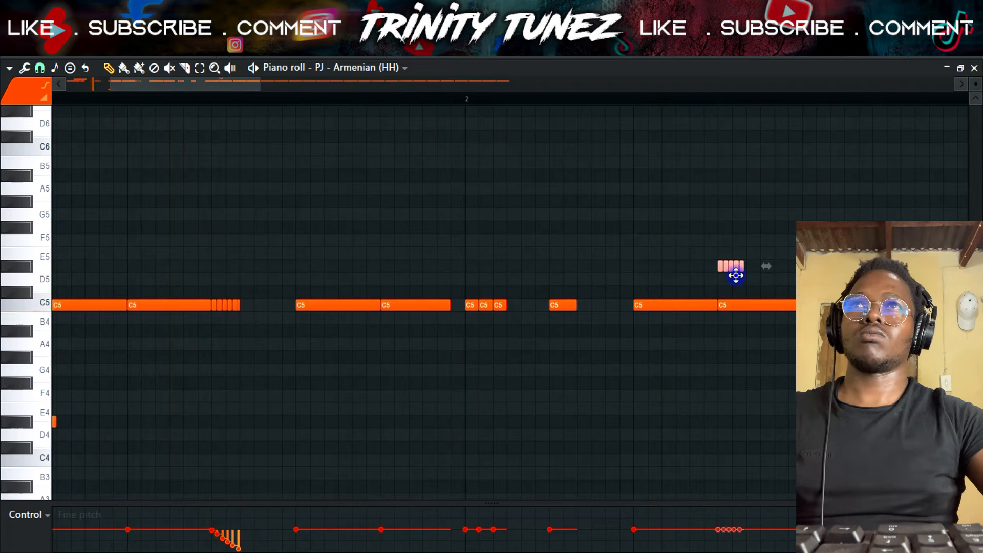
Step: Draw a rising fine pitch ramp across the D5 roll in bar 2 and place a matching B4 roll on beat 3
drag(725, 533, 751, 546)
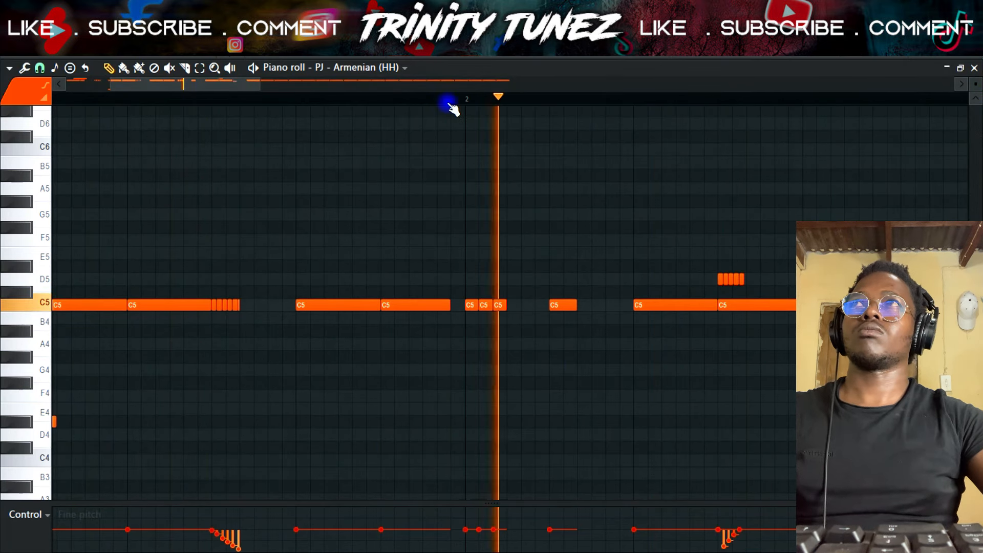
click(312, 87)
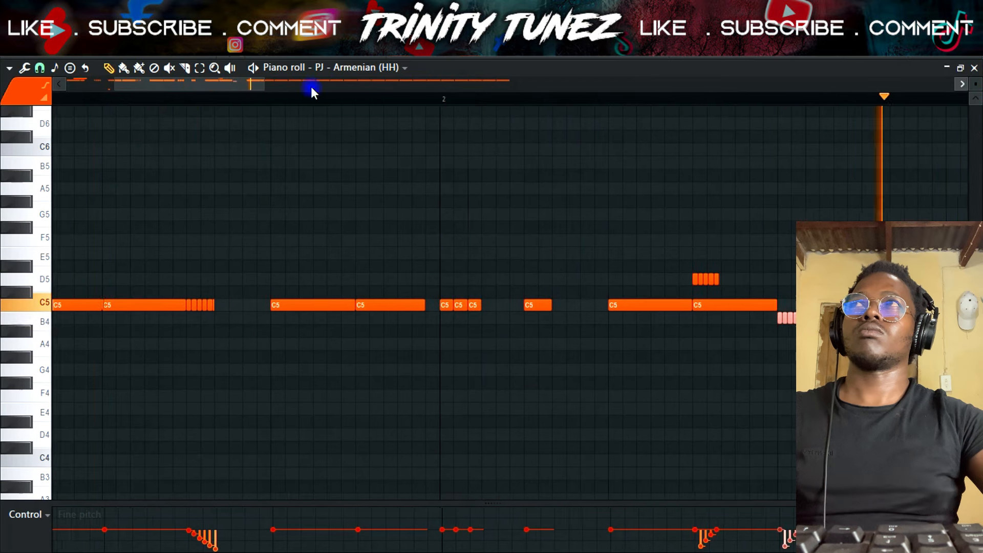
click(312, 100)
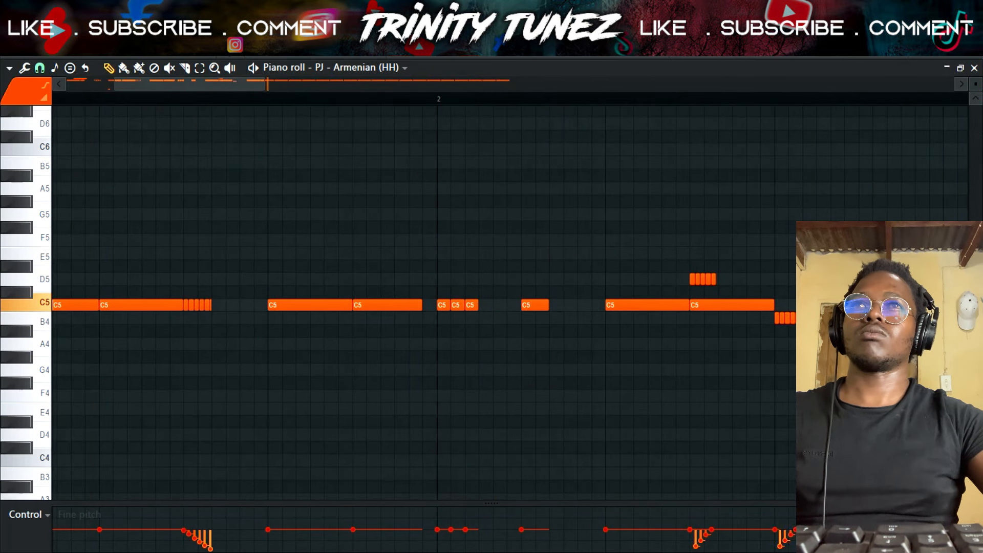
Step: Replace the B4 roll on beat 3 of bar 2 with the D5 roll and split the preceding C5 into two short notes
right_click(792, 317)
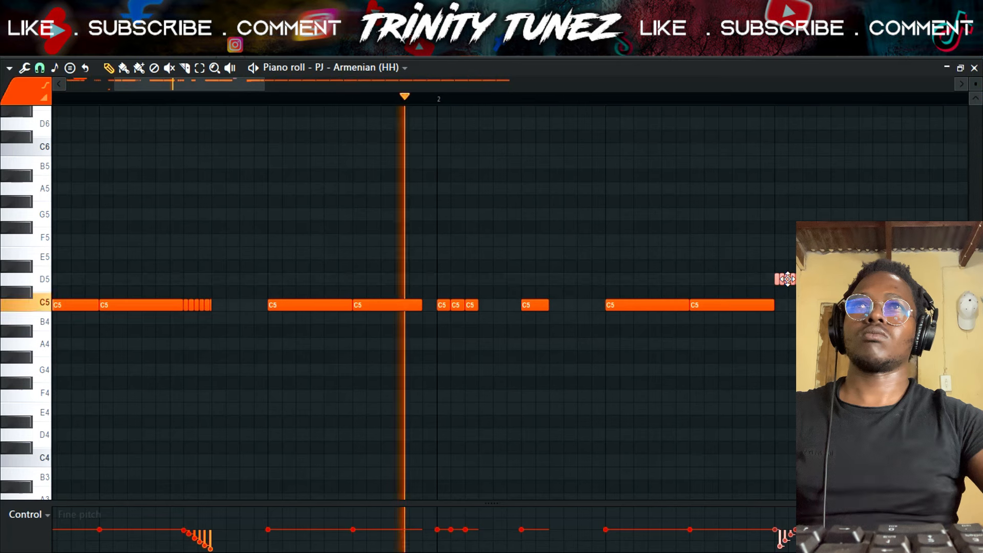
drag(773, 306, 714, 306)
click(736, 310)
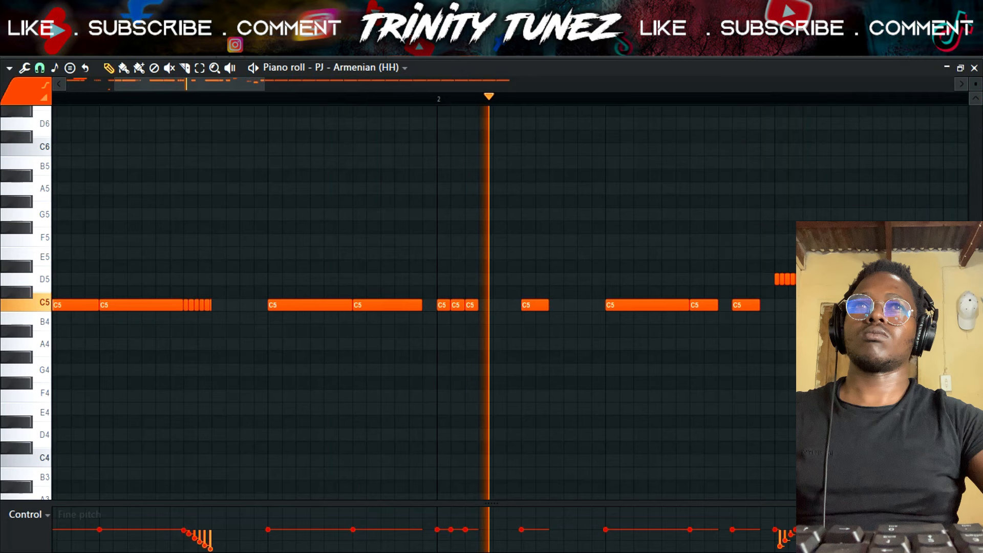
Step: Shorten the C5 note halfway through beat 4 of bar 2 and add two short C5 notes before bar 3
drag(265, 85, 371, 93)
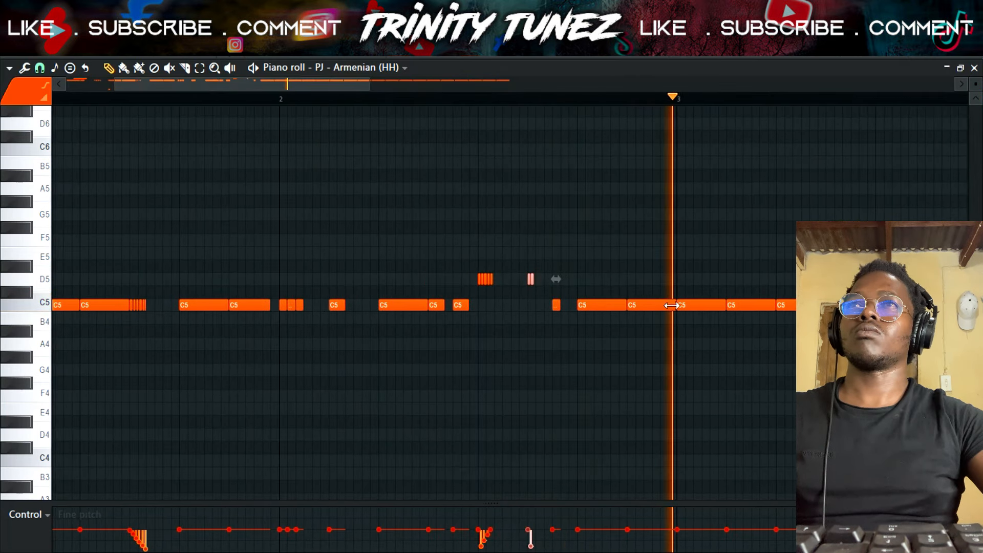
drag(674, 306, 652, 307)
click(648, 322)
click(663, 310)
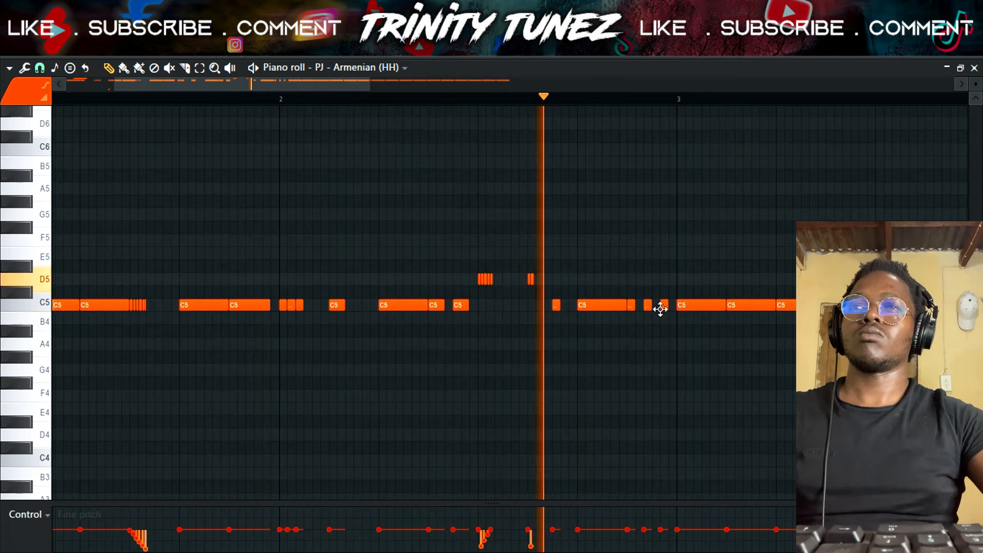
key(space)
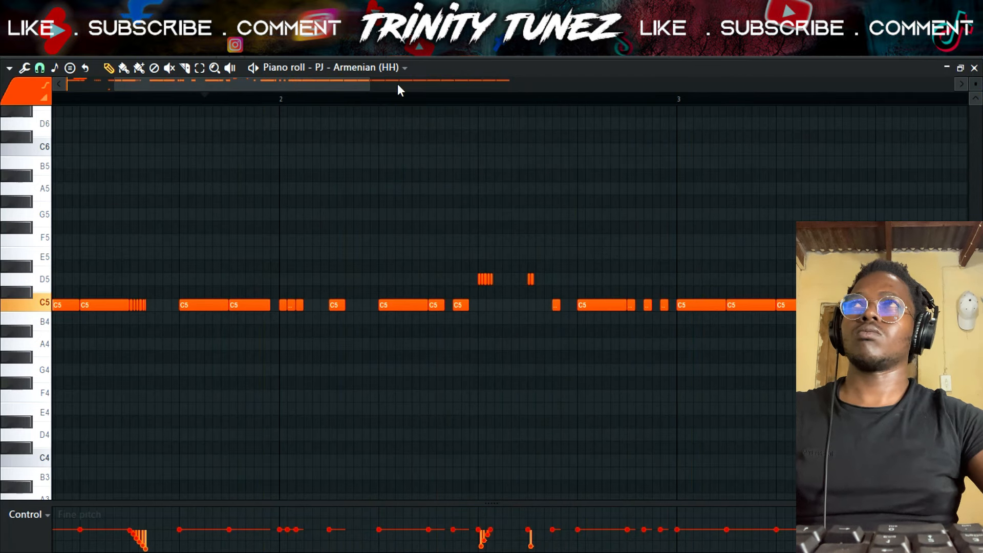
key(space)
Step: Remove one C5 note from the second half of bar 3, respace its neighbours, and apply quick legato to the hi-hats
drag(371, 83, 513, 114)
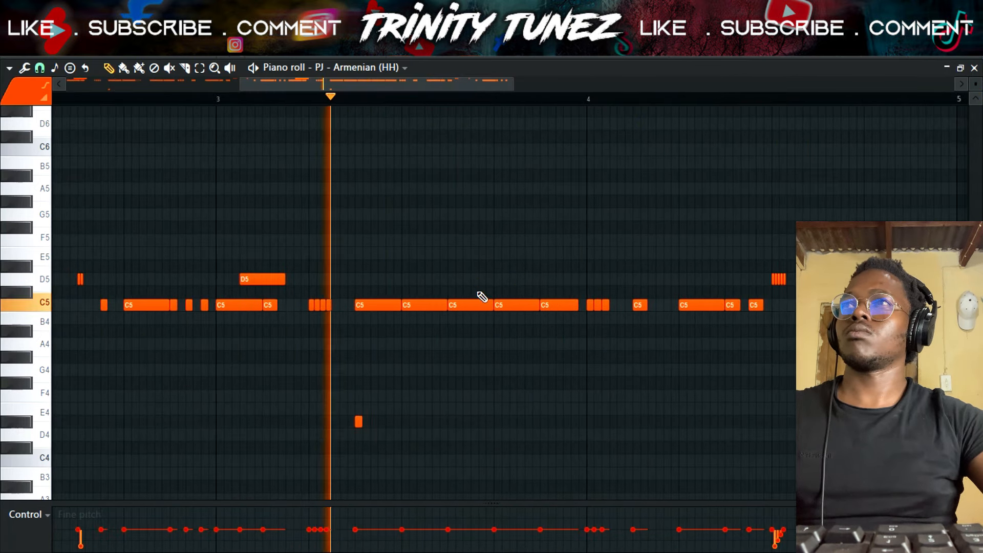
drag(482, 300, 533, 307)
right_click(514, 305)
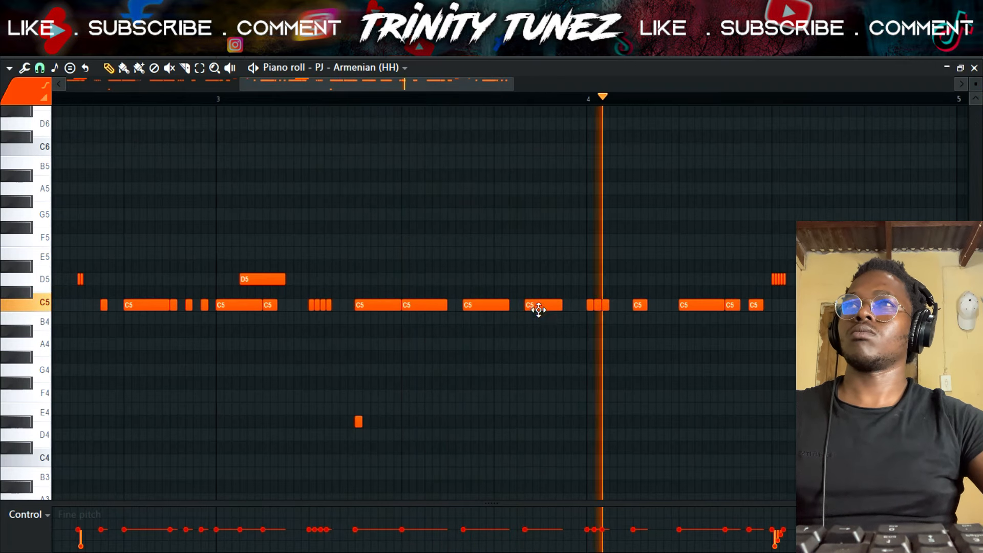
key(ctrl+l)
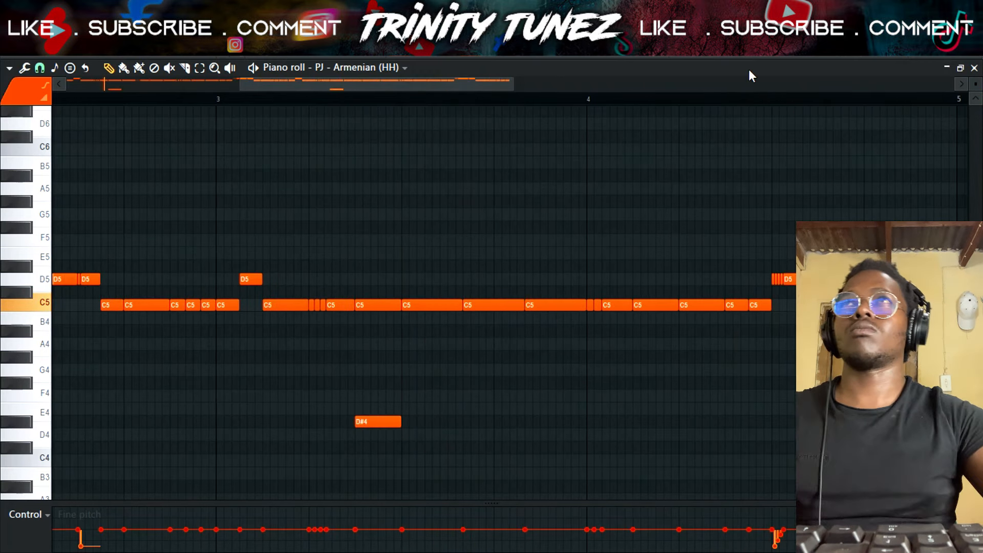
key(F5)
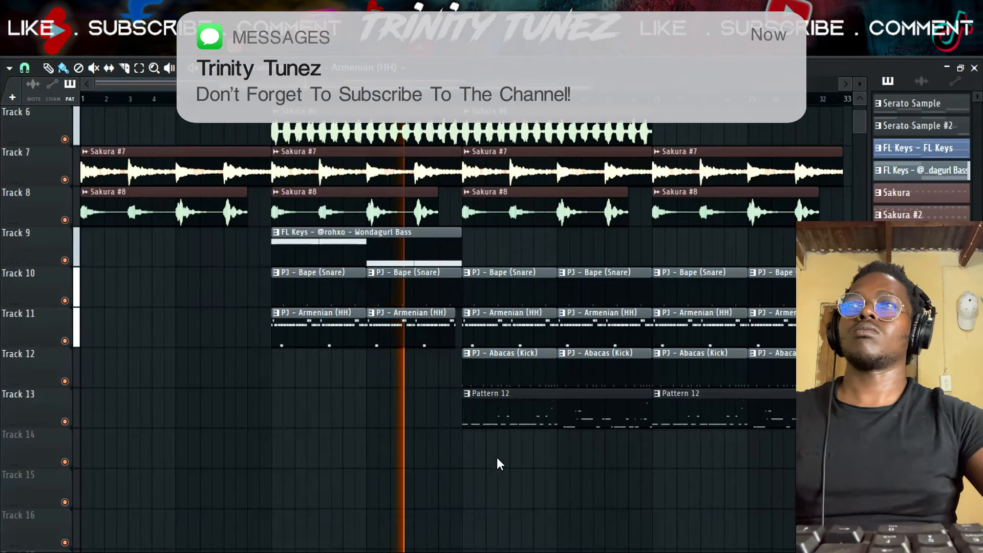
Step: Add PJ - Clock (Snare) hits on steps 13 and 14 and open that channel's piano roll at bar 1
key(F6)
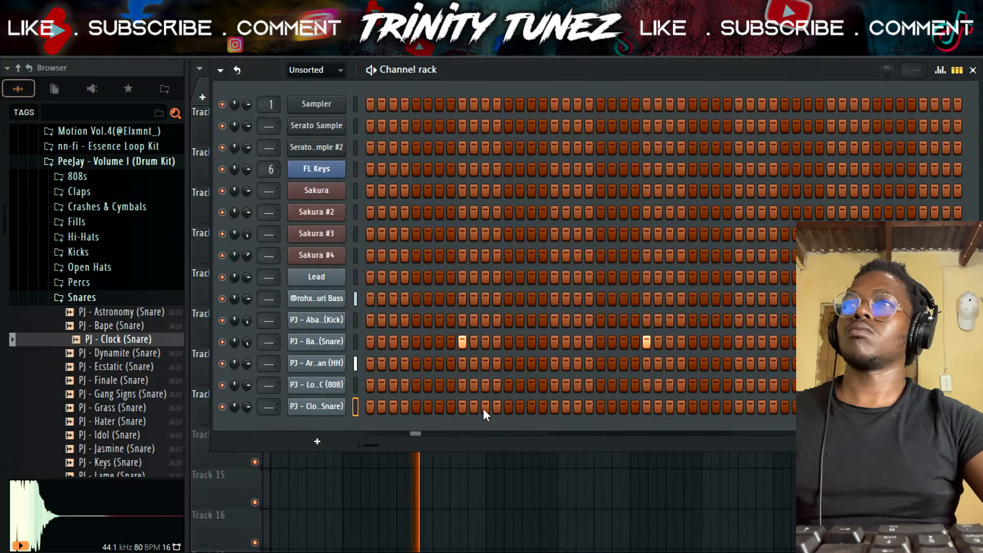
click(508, 407)
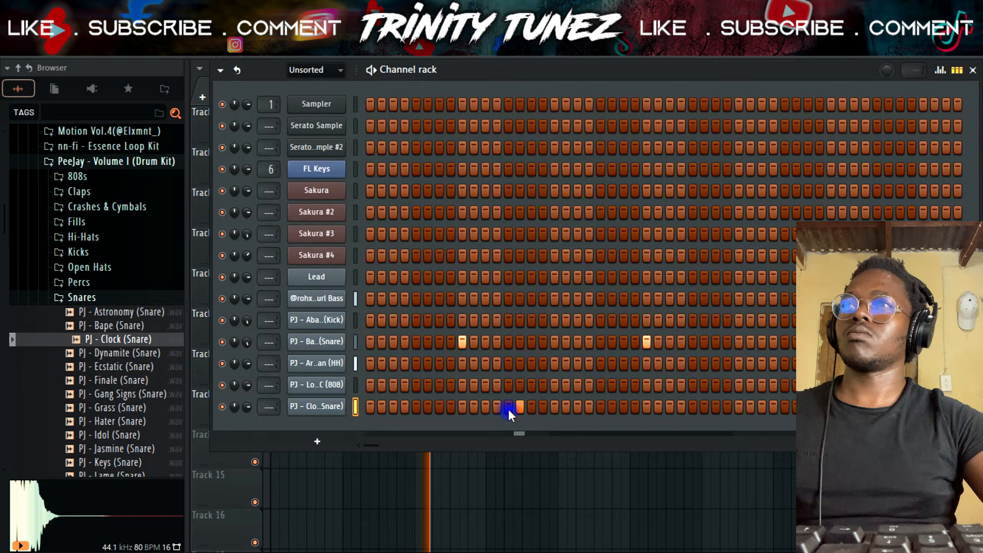
right_click(335, 406)
click(379, 334)
scroll(405, 225, up, 5)
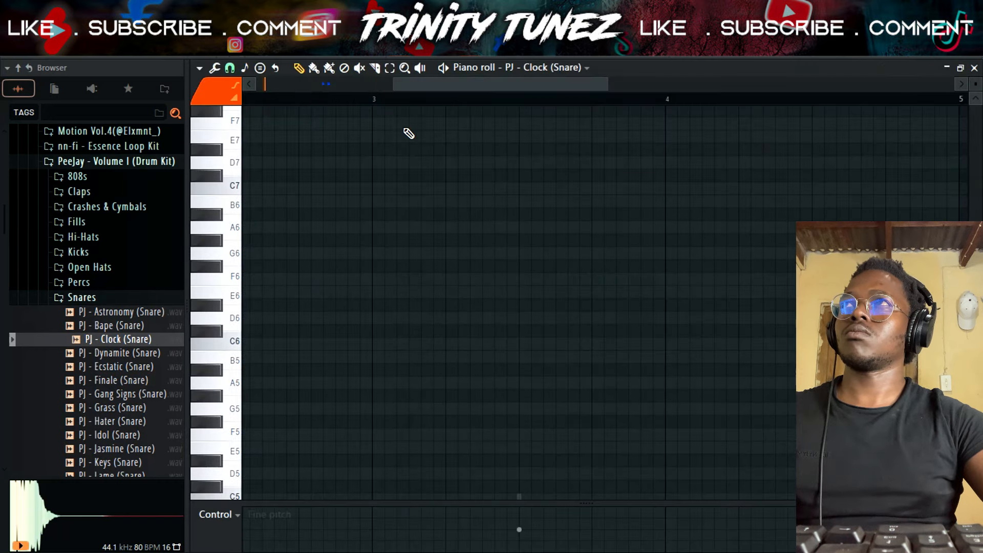
scroll(551, 351, down, 5)
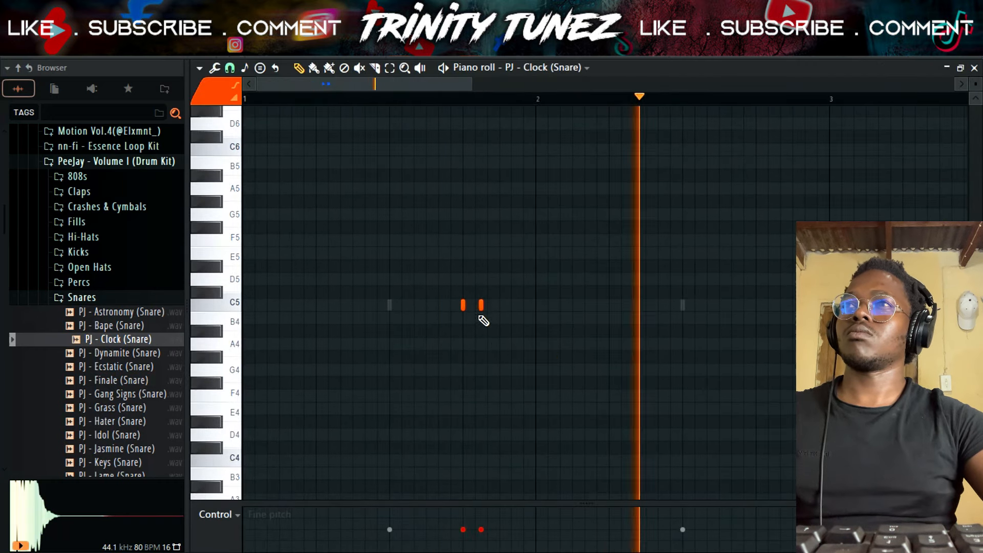
Step: Place two C5 Clock snare hits in bar 2, one late in beat 3 and one early in beat 4
click(719, 306)
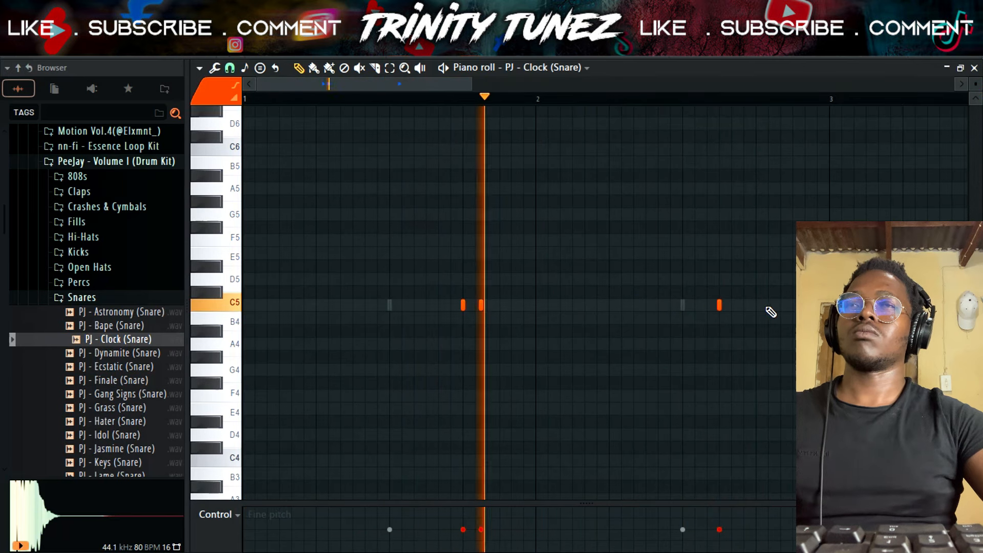
click(732, 306)
right_click(720, 306)
click(769, 306)
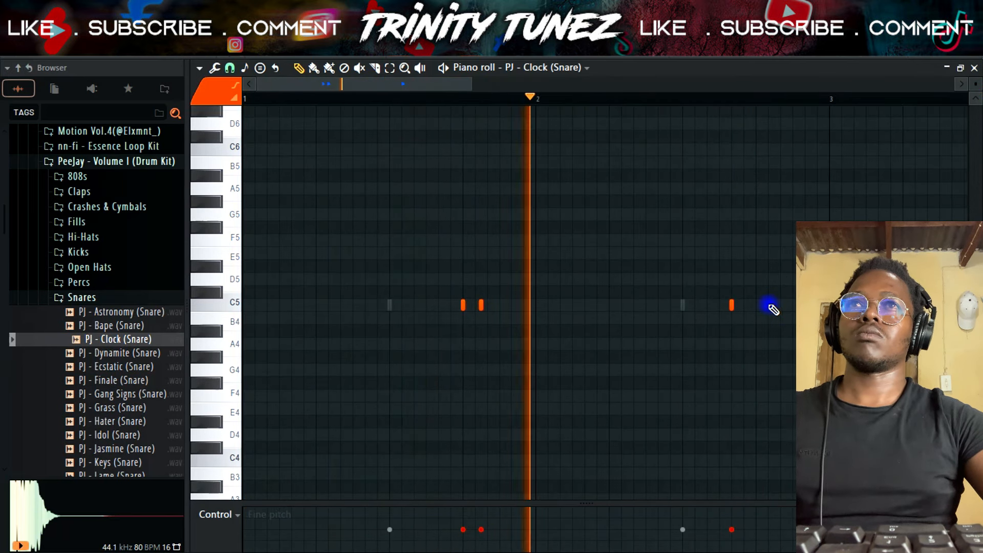
drag(769, 304, 782, 304)
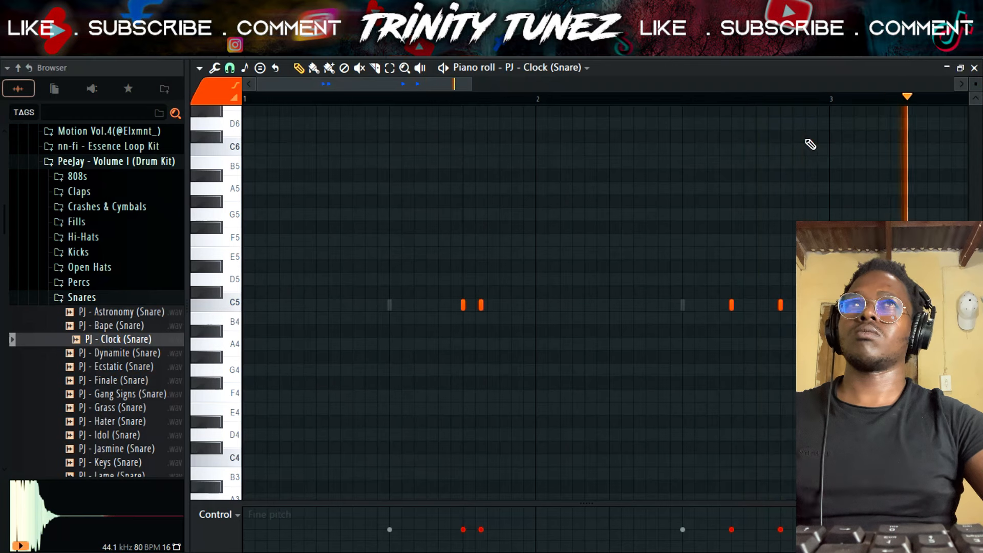
Step: Duplicate the two-bar Clock snare pattern into the following two bars and return to its channel options
key(ctrl+a)
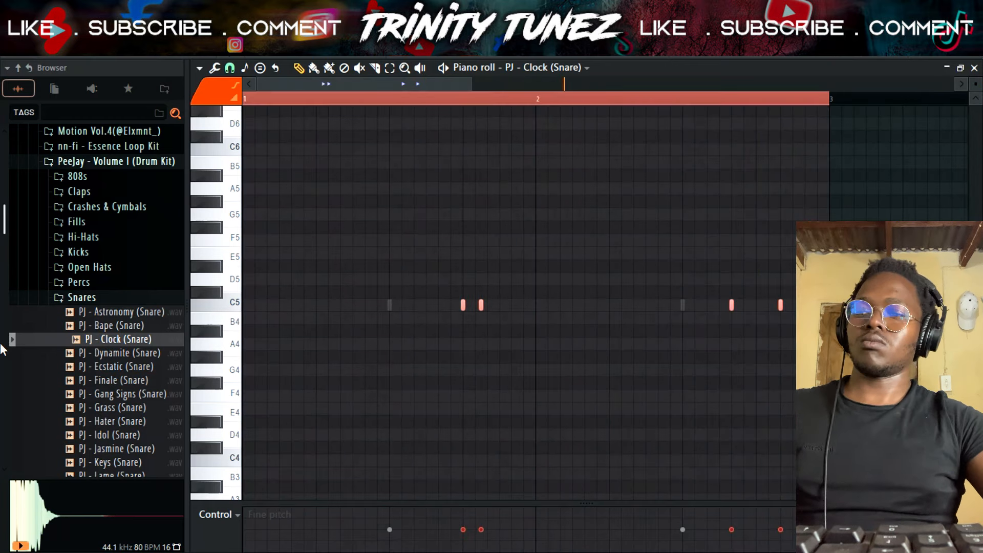
key(ctrl+b)
key(F6)
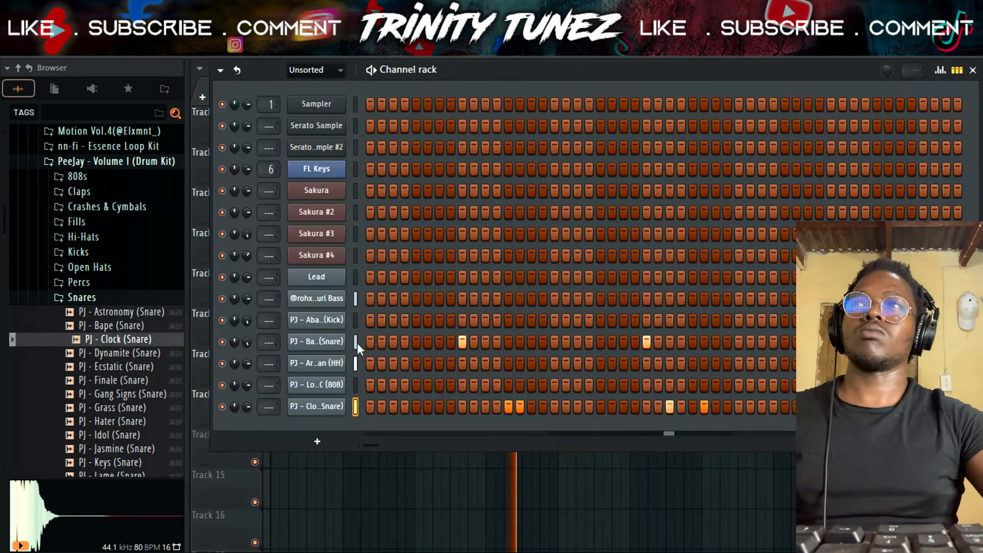
right_click(316, 411)
click(324, 429)
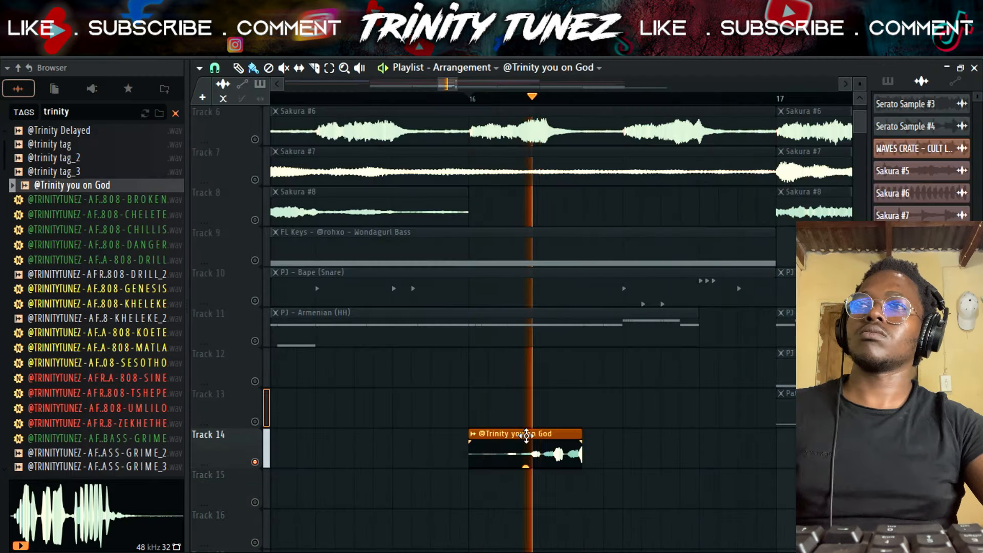
Step: Turn the muted playlist tracks back on and show the arrangement from bar 1 to about bar 23
click(258, 343)
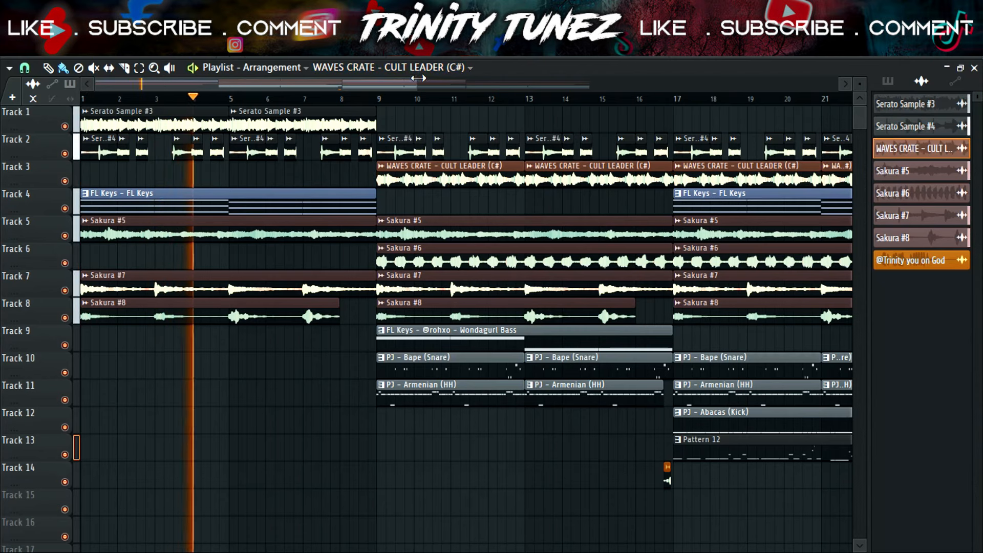
drag(419, 81, 444, 85)
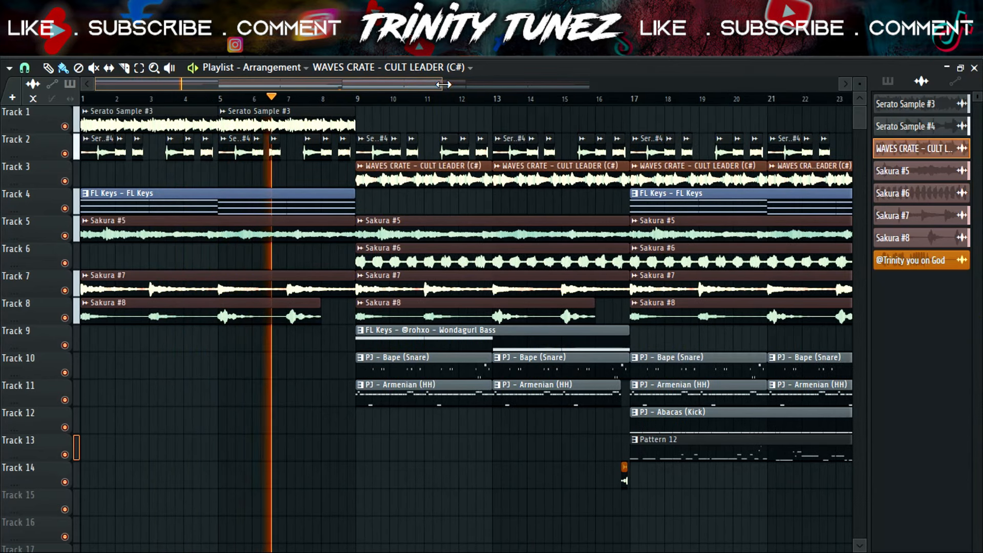